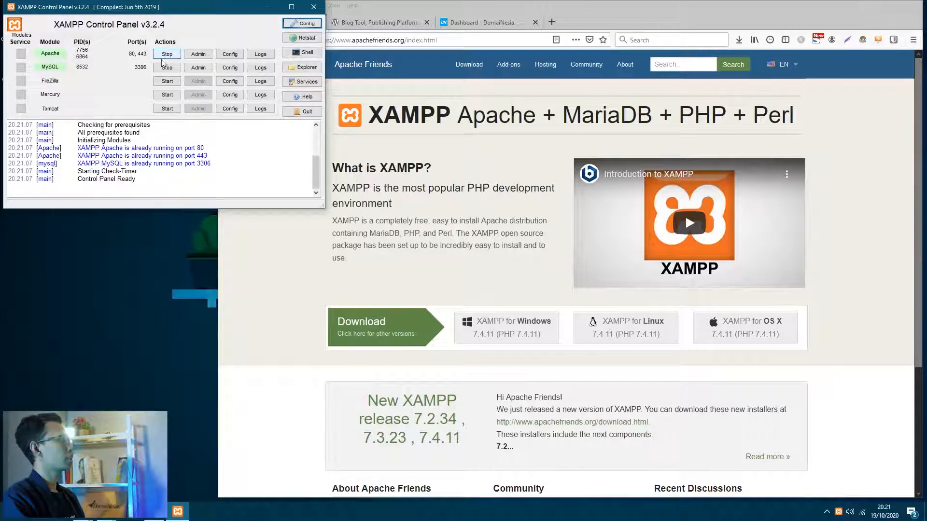
- Load localhost in a new Firefox tab to show the XAMPP welcome page, moving the XAMPP panel aside
{"action": "left_click", "coordinate": [121, 288]}
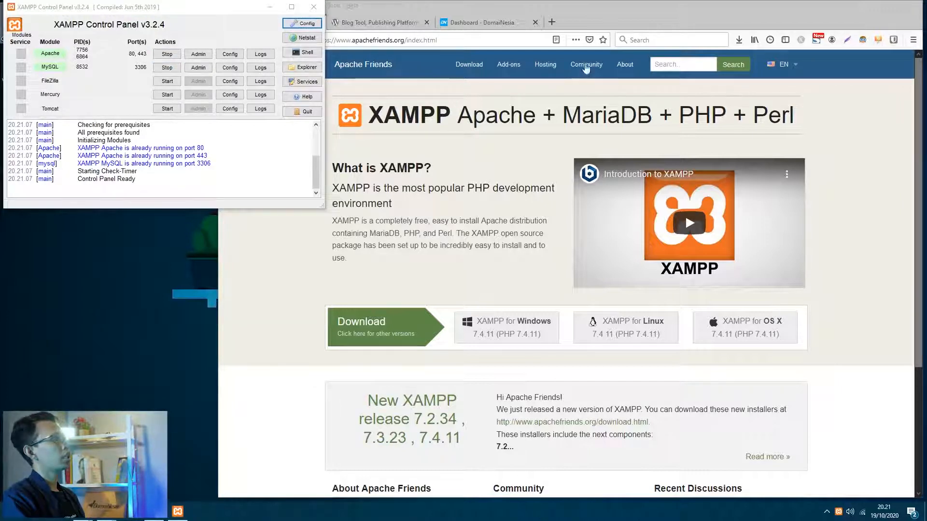
{"action": "left_click", "coordinate": [590, 16]}
{"action": "left_click", "coordinate": [553, 21]}
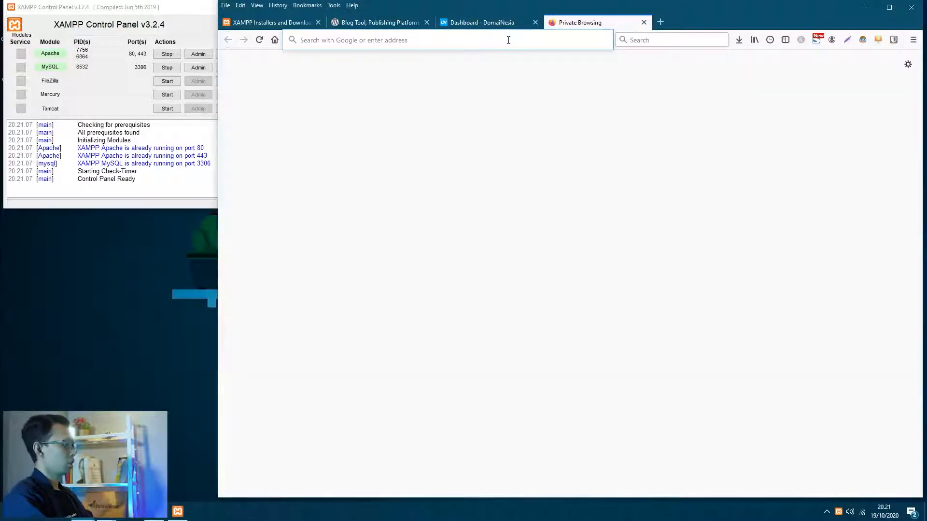
{"action": "type", "text": "localhost"}
{"action": "key", "text": "Return"}
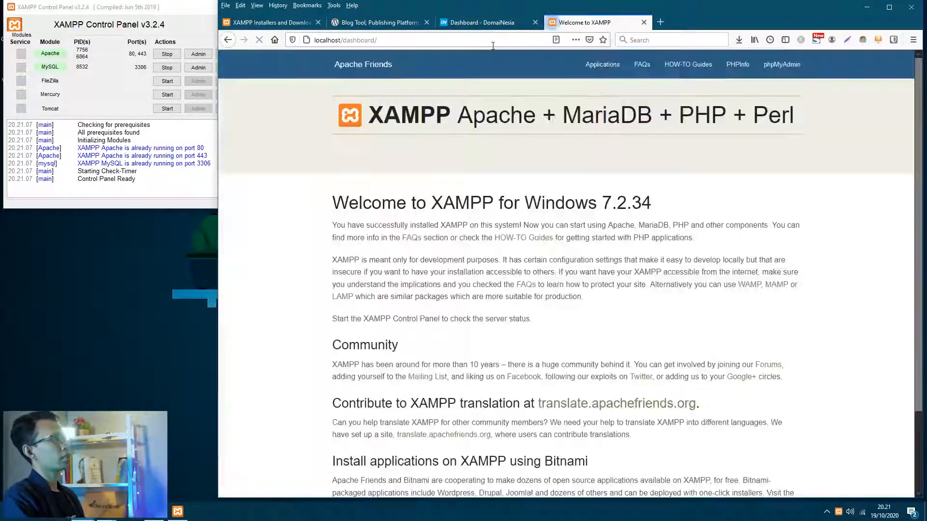
{"action": "scroll", "coordinate": [579, 217], "scroll_direction": "down", "scroll_amount": 2}
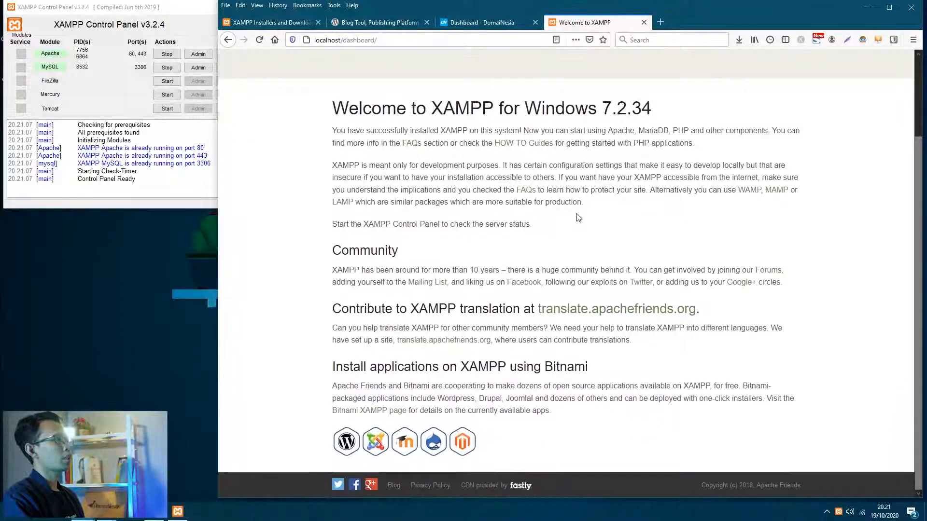
{"action": "scroll", "coordinate": [578, 217], "scroll_direction": "up", "scroll_amount": 2}
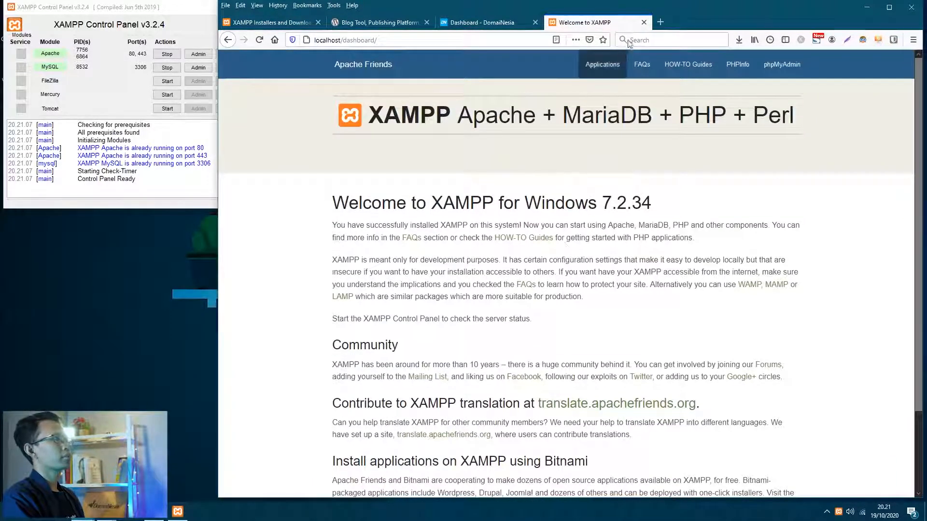
{"action": "left_click_drag", "start_coordinate": [182, 8], "coordinate": [256, 11]}
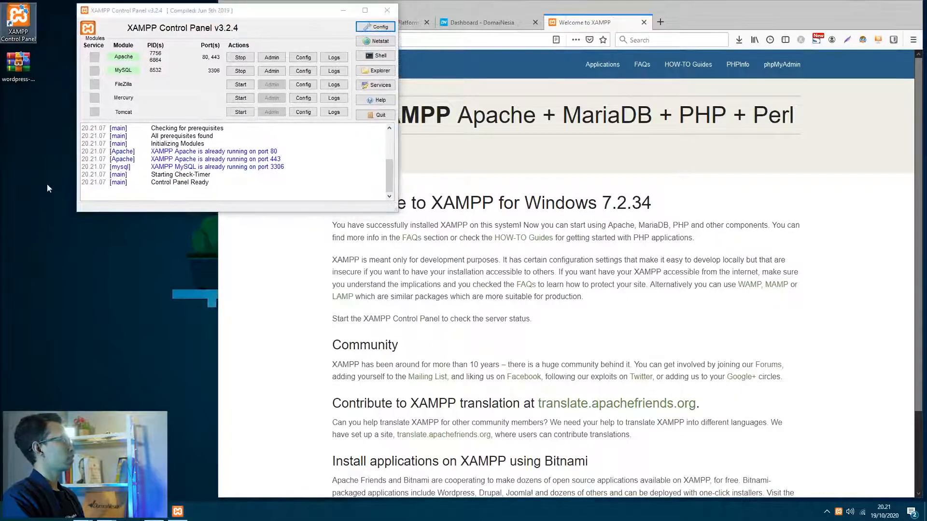
{"action": "left_click_drag", "start_coordinate": [198, 17], "coordinate": [251, 16]}
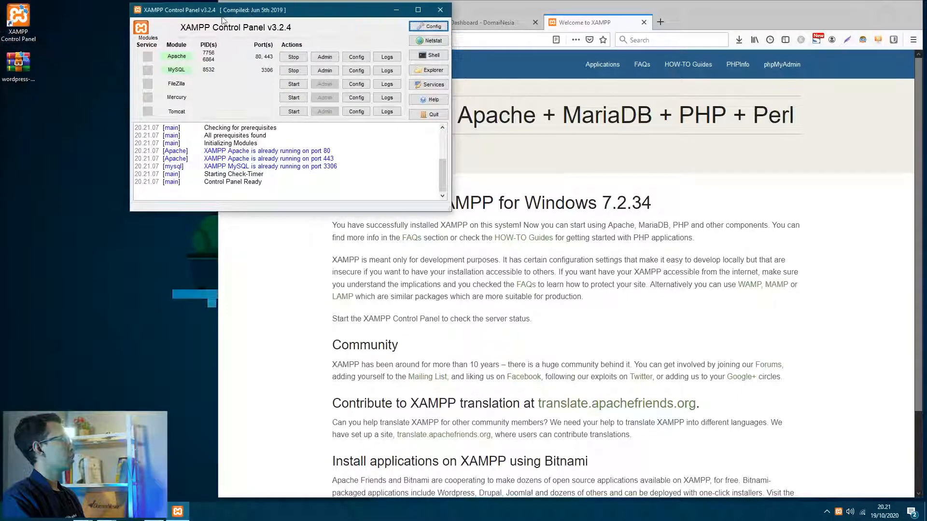
- Extract wordpress-5.5.1.zip onto the desktop and open C:\xampp from the XAMPP panel
{"action": "right_click", "coordinate": [23, 61]}
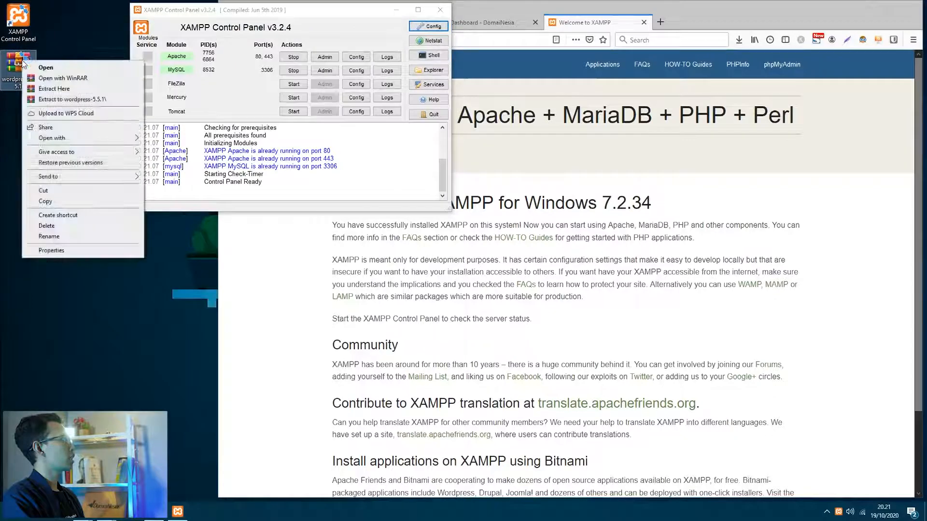
{"action": "left_click", "coordinate": [42, 89]}
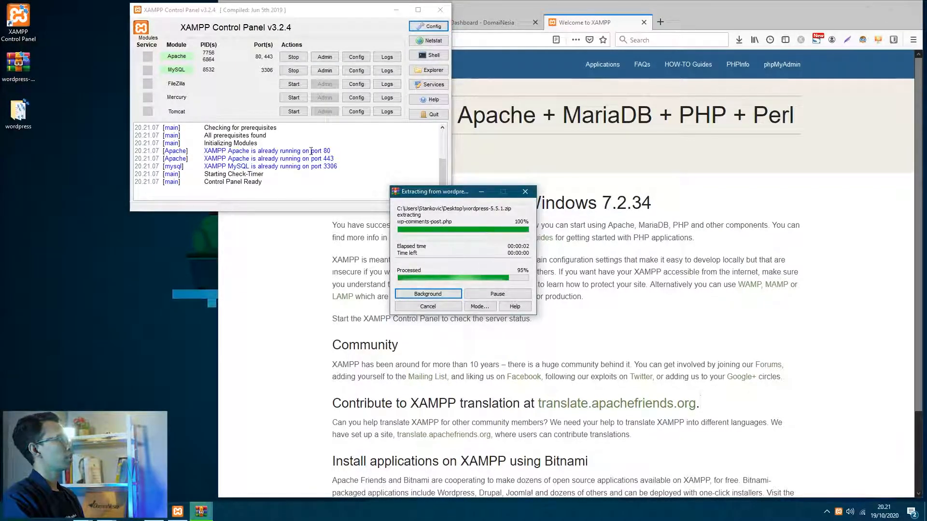
{"action": "left_click", "coordinate": [284, 10]}
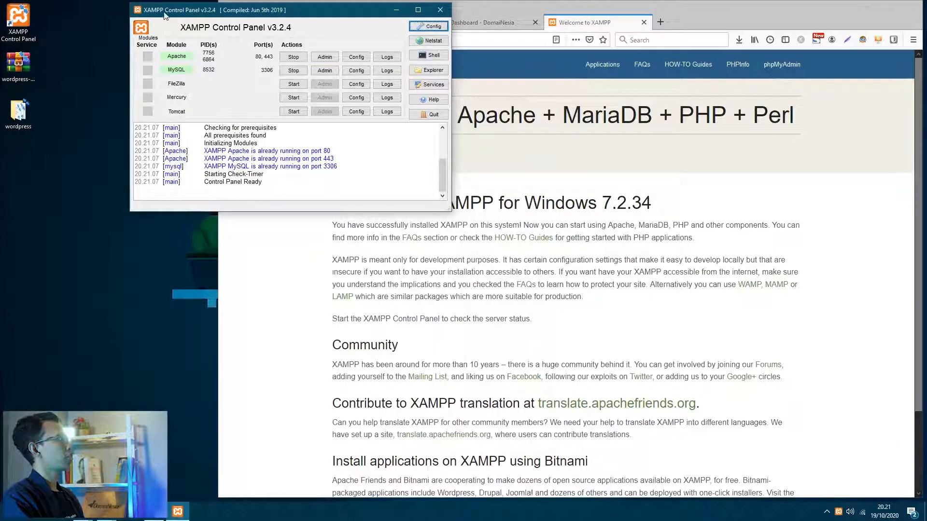
{"action": "left_click_drag", "start_coordinate": [214, 18], "coordinate": [185, 17]}
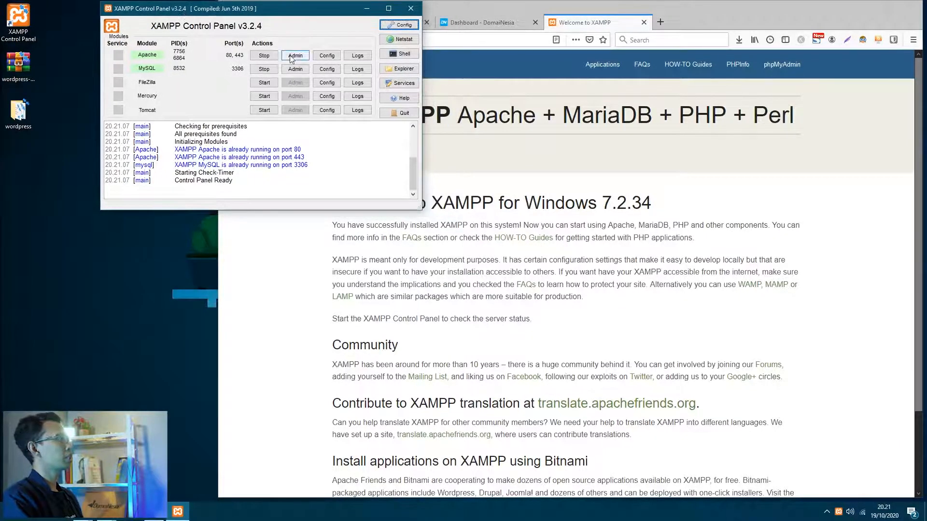
{"action": "left_click", "coordinate": [404, 69]}
{"action": "left_click_drag", "start_coordinate": [452, 48], "coordinate": [529, 30]}
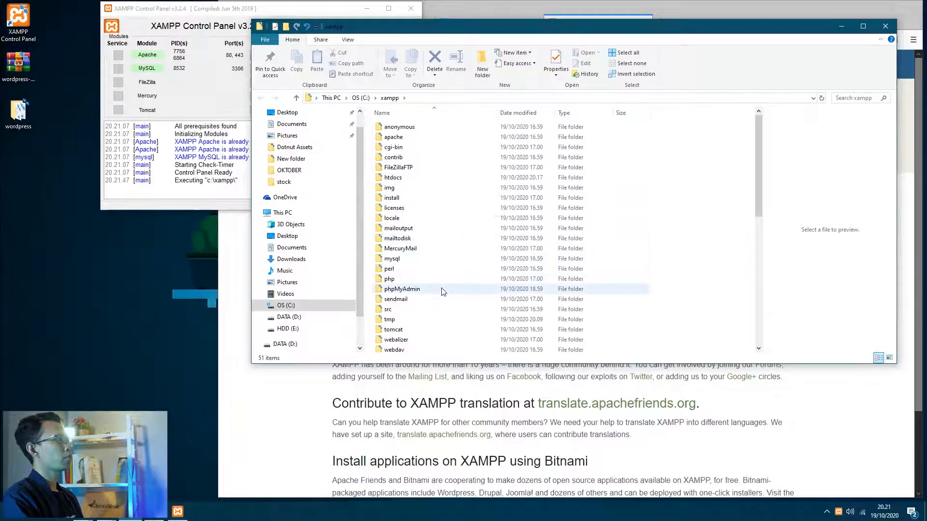
- Drag the desktop wordpress folder into C:\xampp\htdocs
{"action": "left_click", "coordinate": [418, 182]}
{"action": "double_click", "coordinate": [418, 182]}
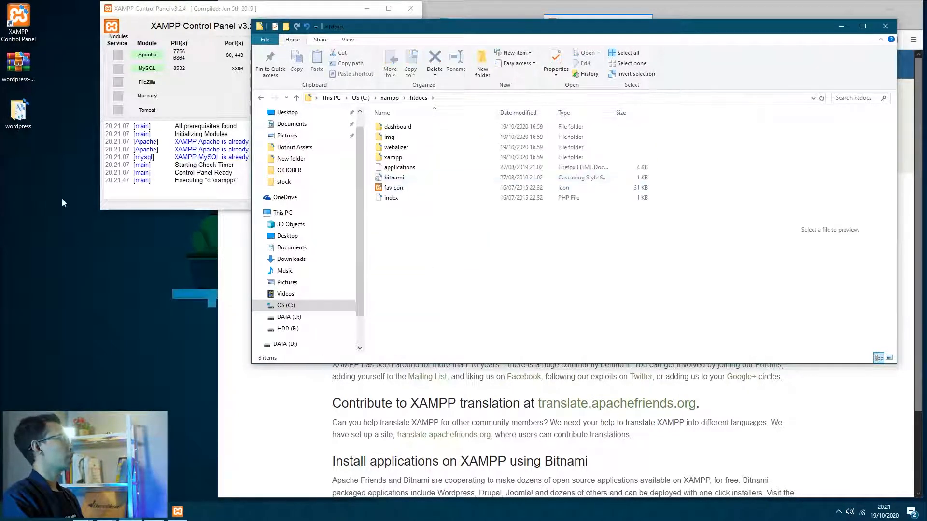
{"action": "left_click_drag", "start_coordinate": [17, 116], "coordinate": [450, 260]}
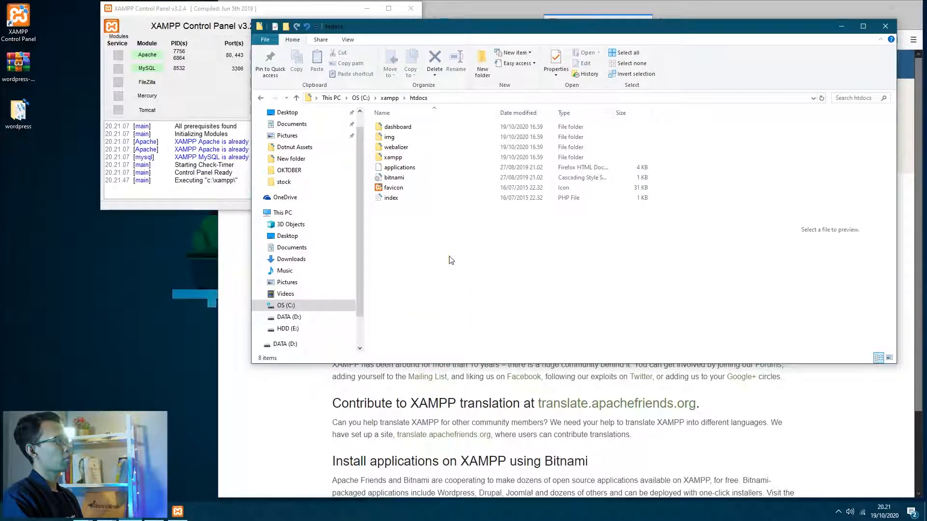
{"action": "left_click", "coordinate": [416, 322]}
{"action": "left_click_drag", "start_coordinate": [569, 28], "coordinate": [443, 35]}
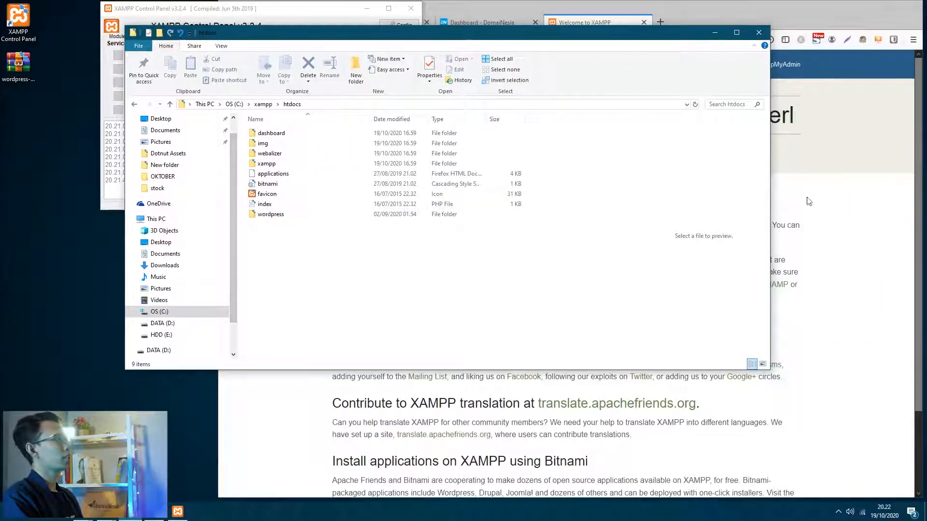
{"action": "left_click_drag", "start_coordinate": [439, 37], "coordinate": [341, 60]}
{"action": "left_click", "coordinate": [176, 241]}
{"action": "left_click", "coordinate": [717, 8]}
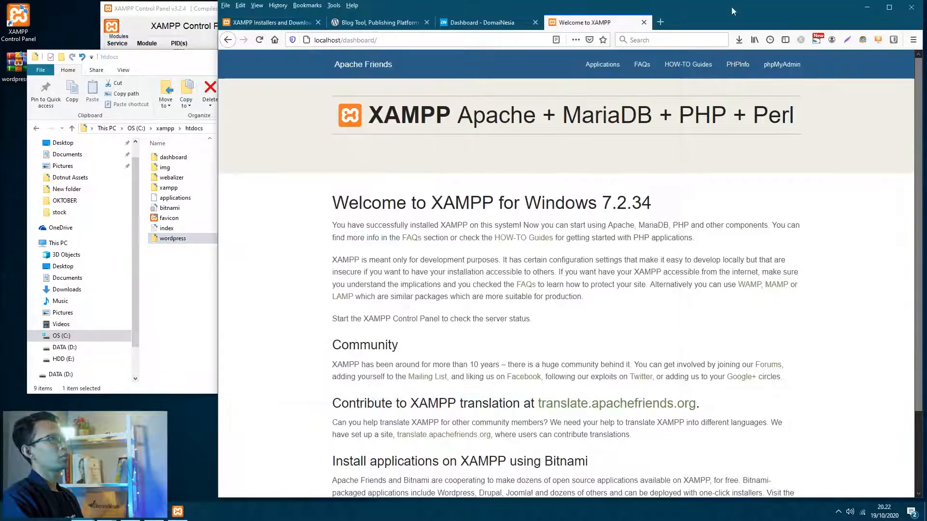
- Load localhost/wordpress, continue in English (United States) and pass the welcome page
{"action": "left_click", "coordinate": [894, 8]}
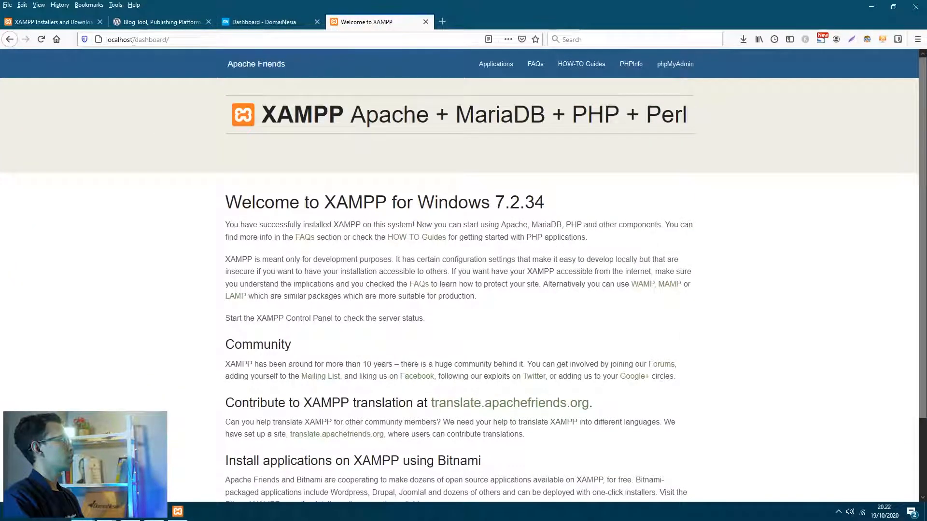
{"action": "left_click_drag", "start_coordinate": [134, 41], "coordinate": [303, 41]}
{"action": "type", "text": "/wor"}
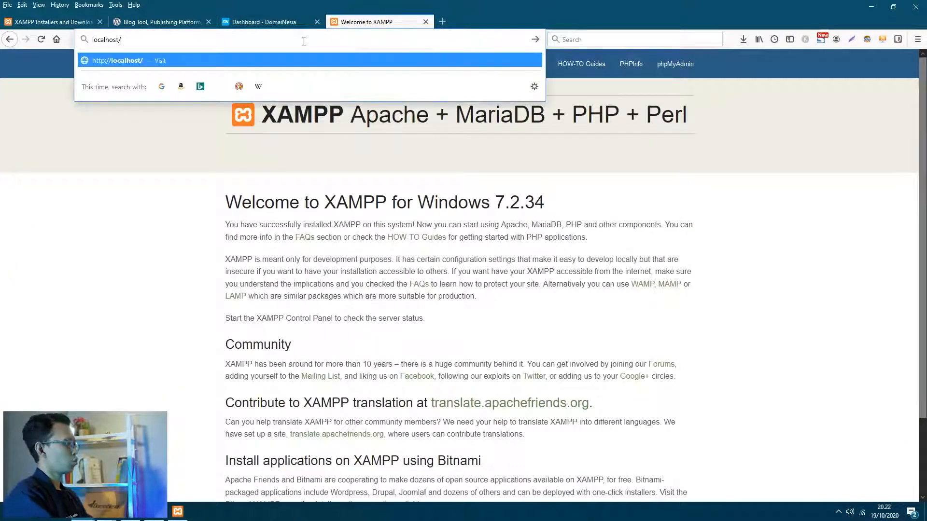
{"action": "type", "text": "dpress"}
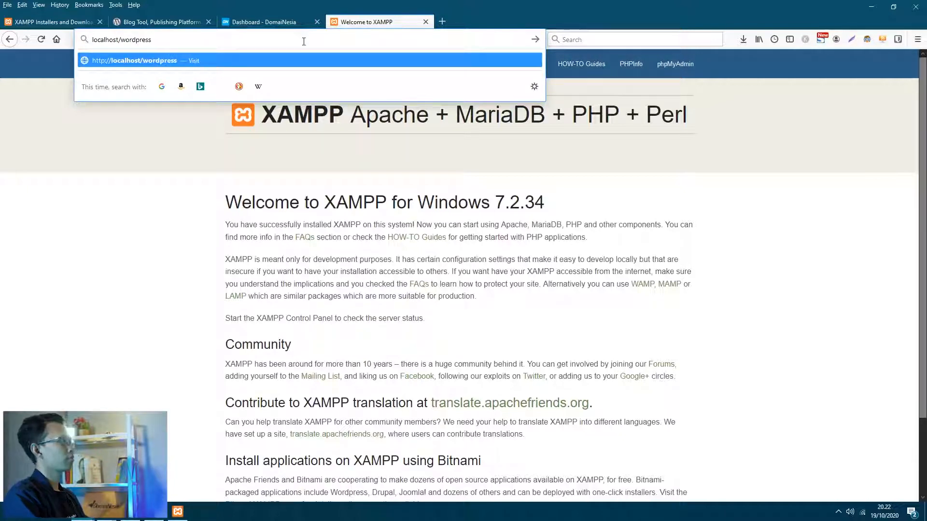
{"action": "key", "text": "Return"}
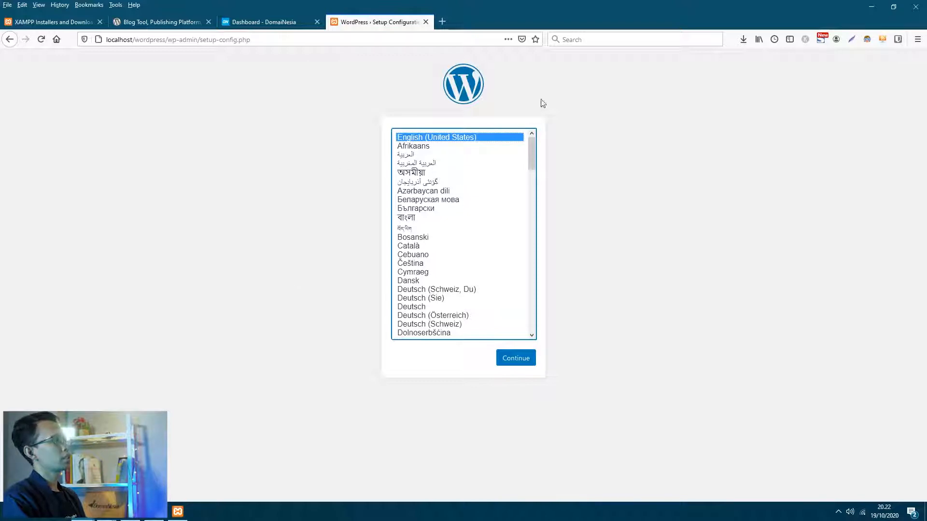
{"action": "scroll", "coordinate": [441, 325], "scroll_direction": "down", "scroll_amount": 10}
{"action": "scroll", "coordinate": [440, 327], "scroll_direction": "up", "scroll_amount": 10}
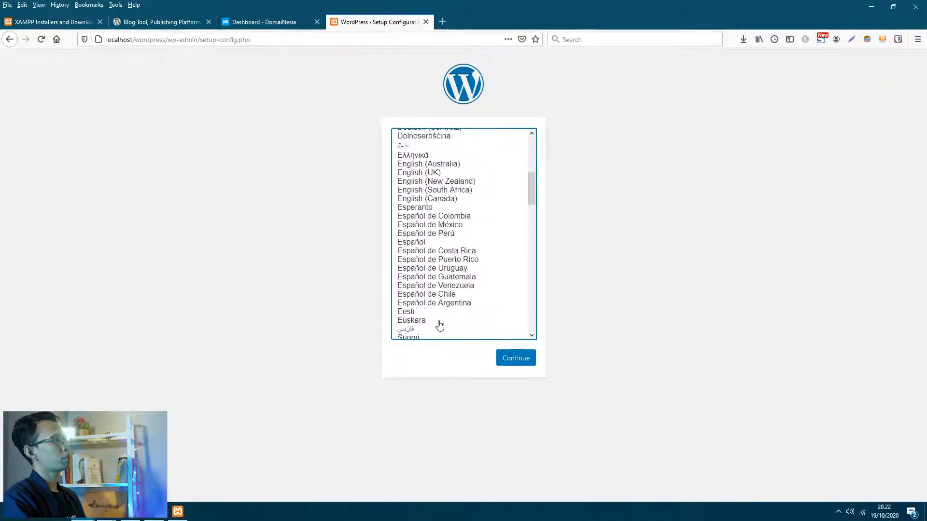
{"action": "scroll", "coordinate": [442, 331], "scroll_direction": "down", "scroll_amount": 11}
{"action": "scroll", "coordinate": [441, 331], "scroll_direction": "up", "scroll_amount": 11}
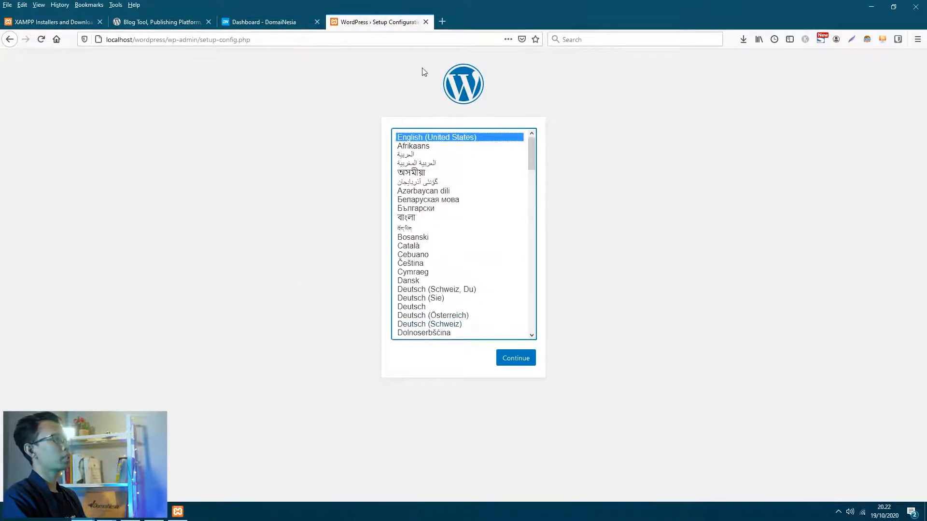
{"action": "left_click", "coordinate": [508, 357]}
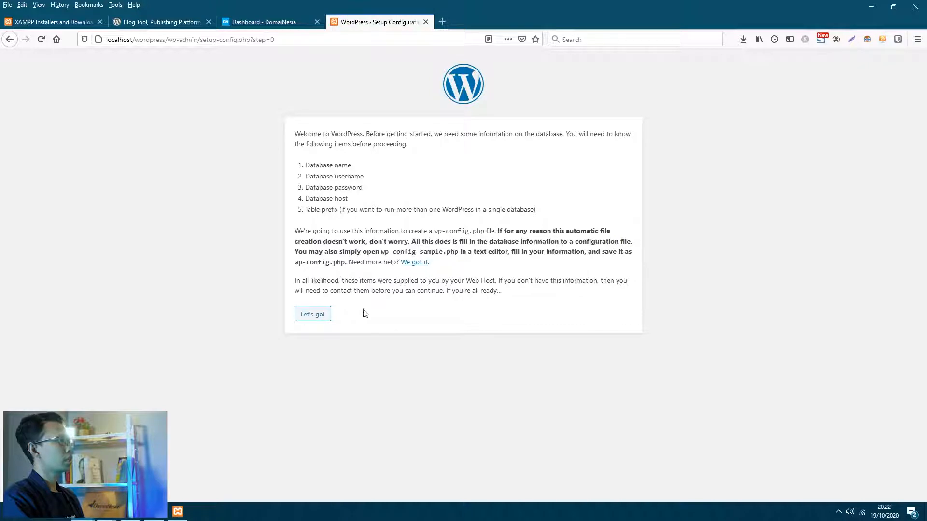
{"action": "left_click", "coordinate": [317, 314]}
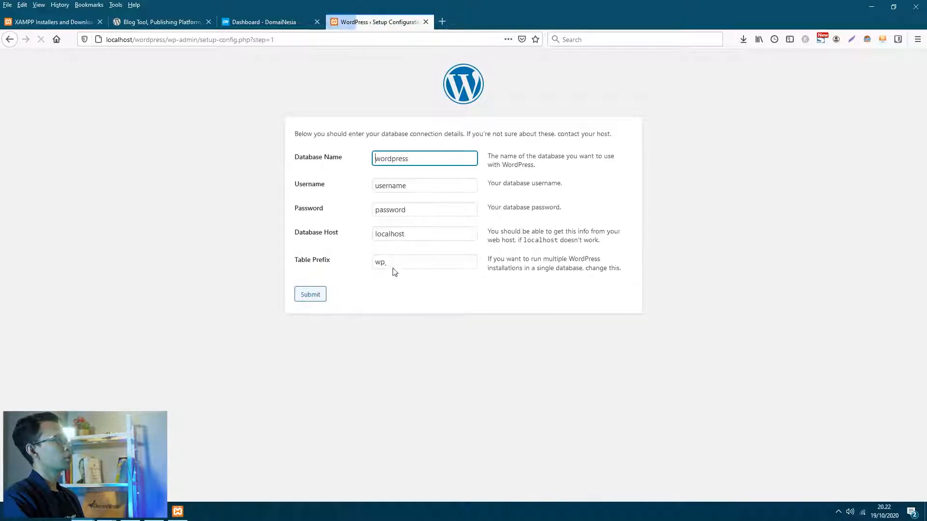
- Replace the database name with websitesaya_db and fill in the username
{"action": "left_click_drag", "start_coordinate": [418, 159], "coordinate": [352, 159]}
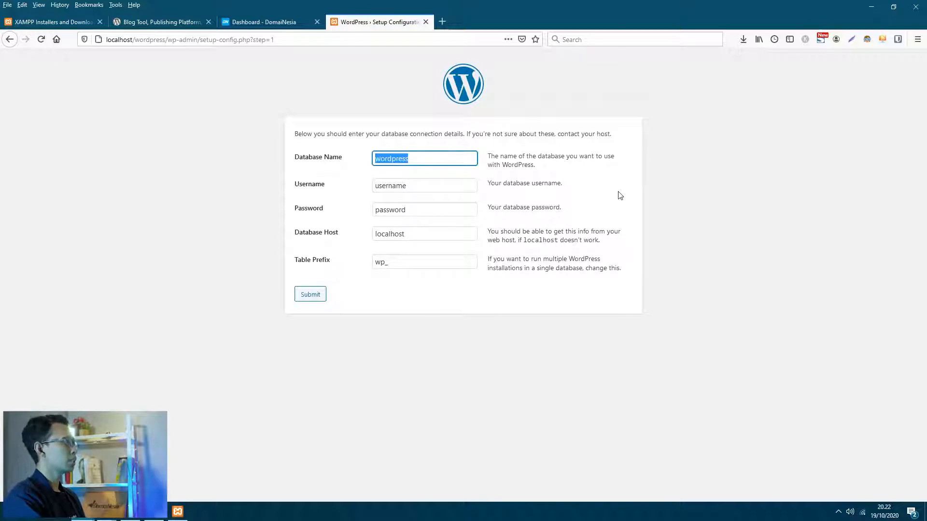
{"action": "key", "text": "BackSpace"}
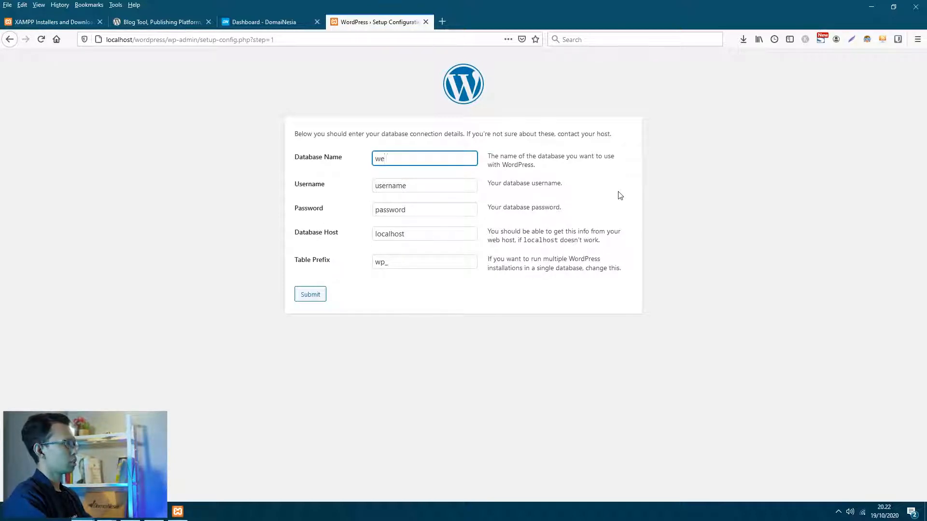
{"action": "type", "text": "website"}
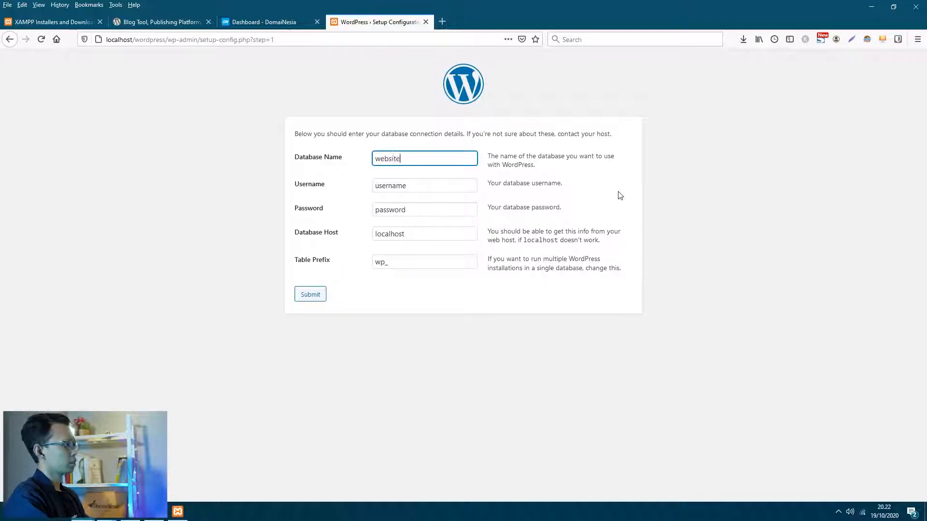
{"action": "type", "text": "saya"}
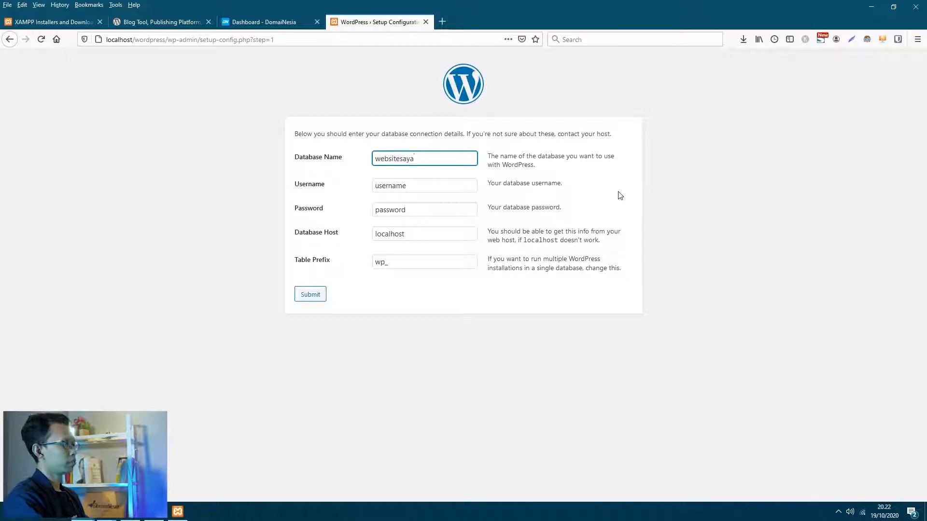
{"action": "type", "text": "_db"}
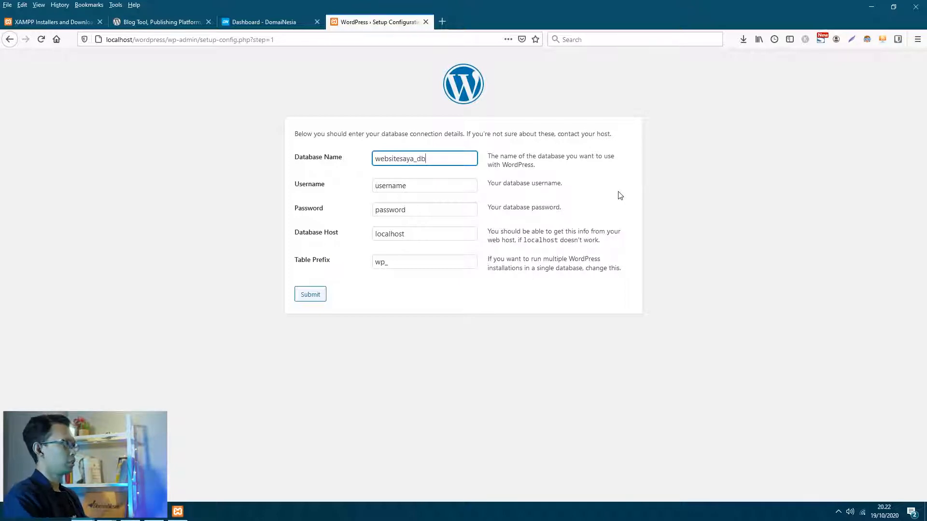
{"action": "key", "text": "Tab"}
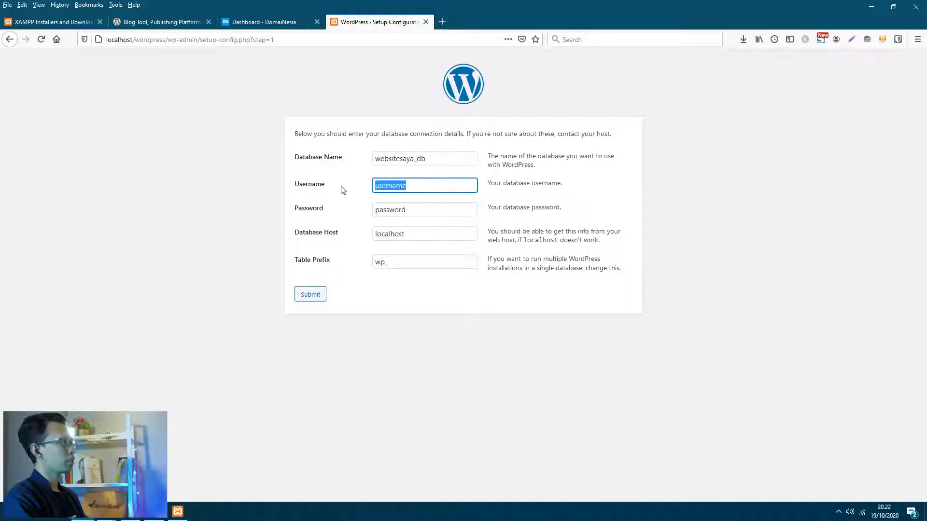
{"action": "type", "text": "saya"}
{"action": "key", "text": "BackSpace"}
{"action": "key", "text": "BackSpace"}
{"action": "key", "text": "BackSpace"}
{"action": "type", "text": "erdi"}
- Enter the database password, keeping localhost as host and wp_ as table prefix
{"action": "double_click", "coordinate": [416, 210]}
{"action": "type", "text": "123456"}
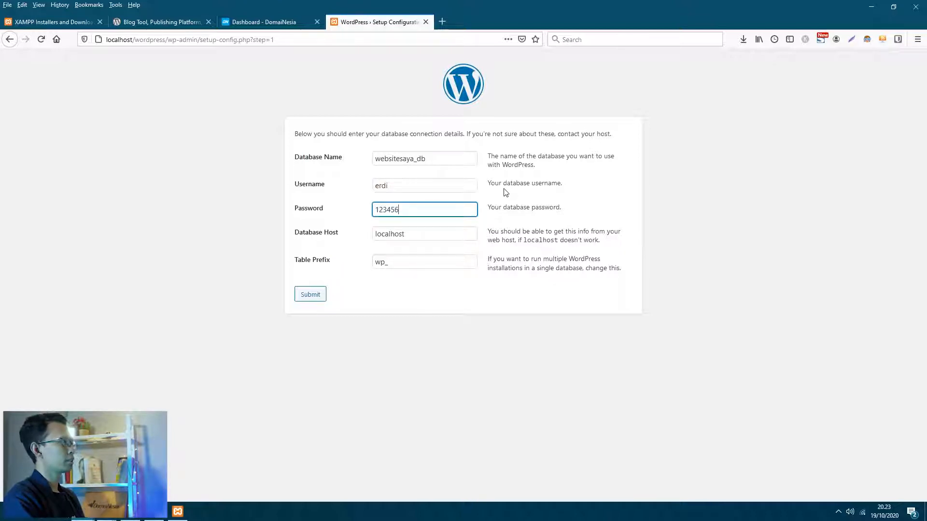
{"action": "left_click", "coordinate": [518, 205]}
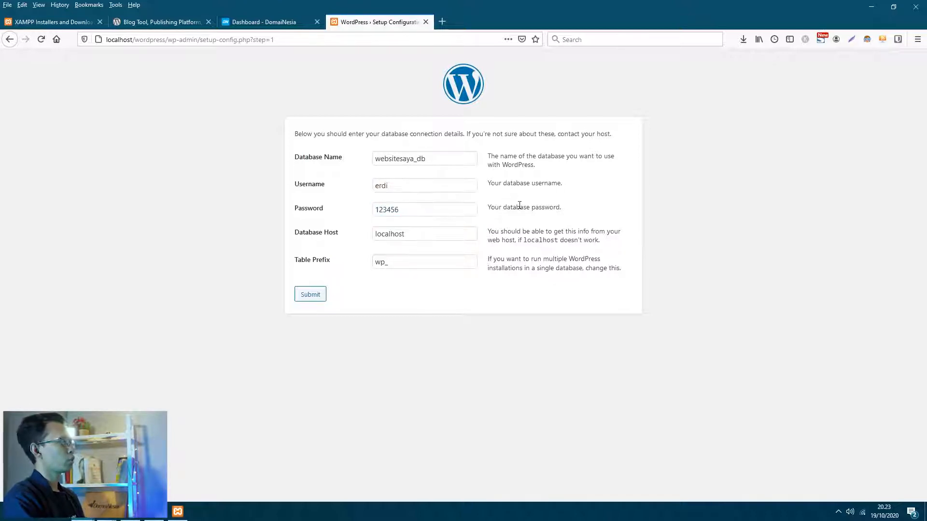
{"action": "left_click", "coordinate": [391, 234]}
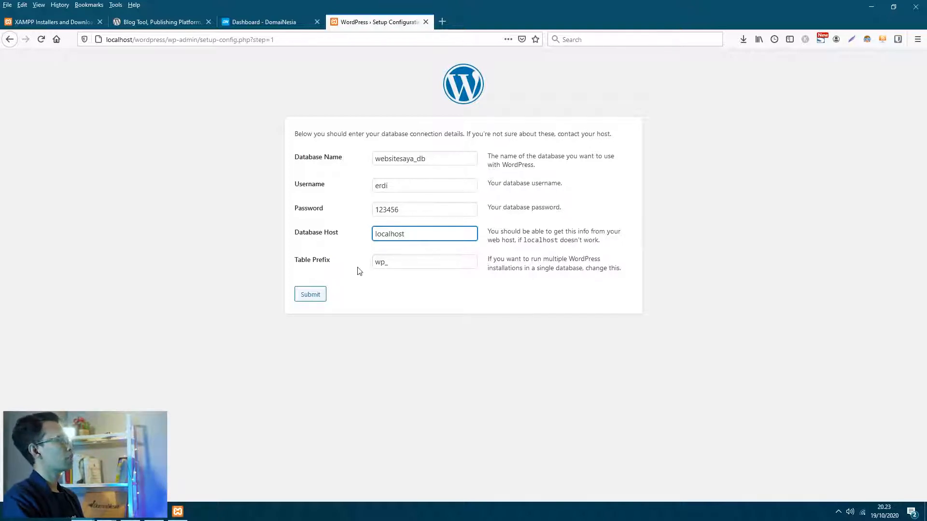
{"action": "left_click", "coordinate": [393, 261]}
{"action": "double_click", "coordinate": [392, 261]}
{"action": "left_click", "coordinate": [415, 282]}
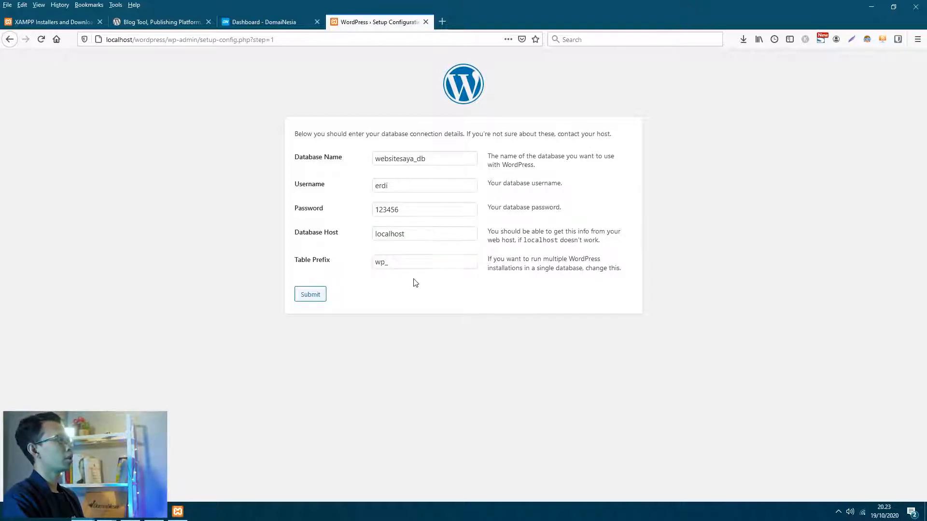
- Submit the connection details and check the database connection error against the XAMPP services
{"action": "left_click", "coordinate": [313, 296]}
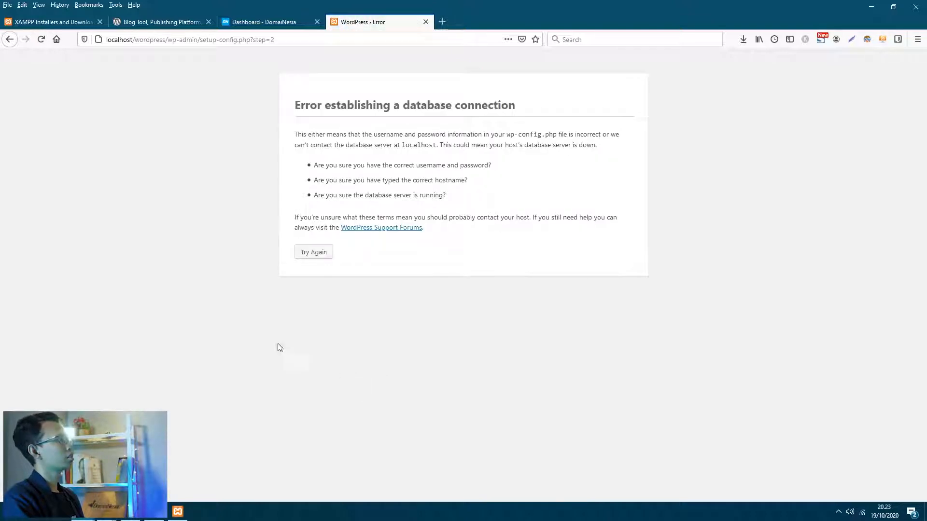
{"action": "left_click_drag", "start_coordinate": [295, 105], "coordinate": [515, 106]}
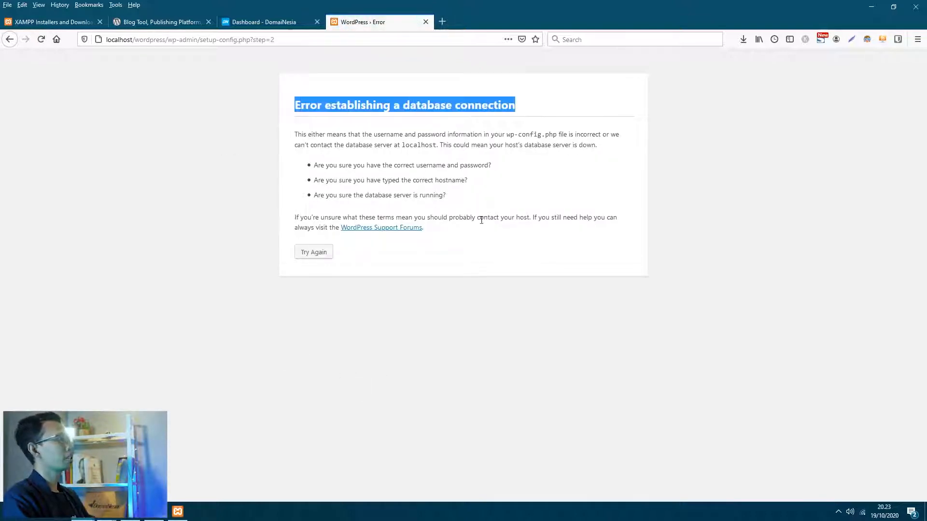
{"action": "left_click", "coordinate": [443, 243]}
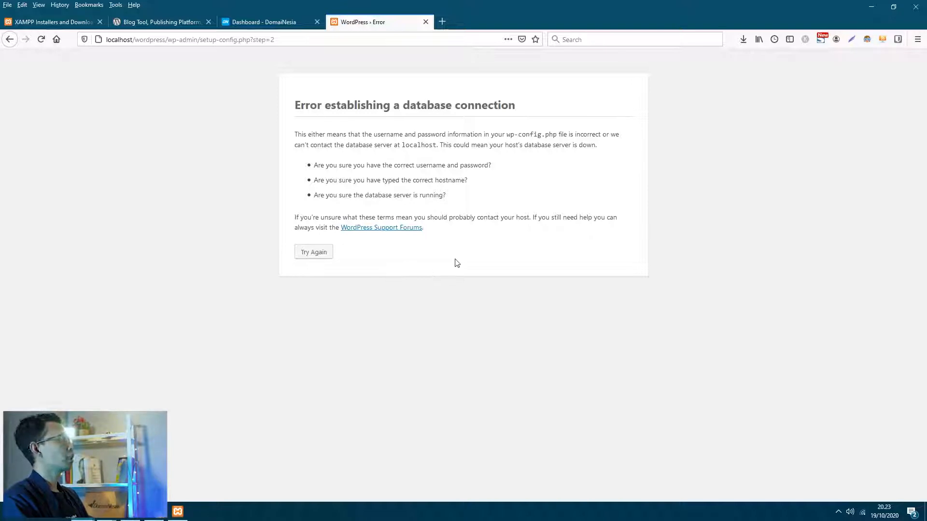
{"action": "left_click", "coordinate": [178, 511]}
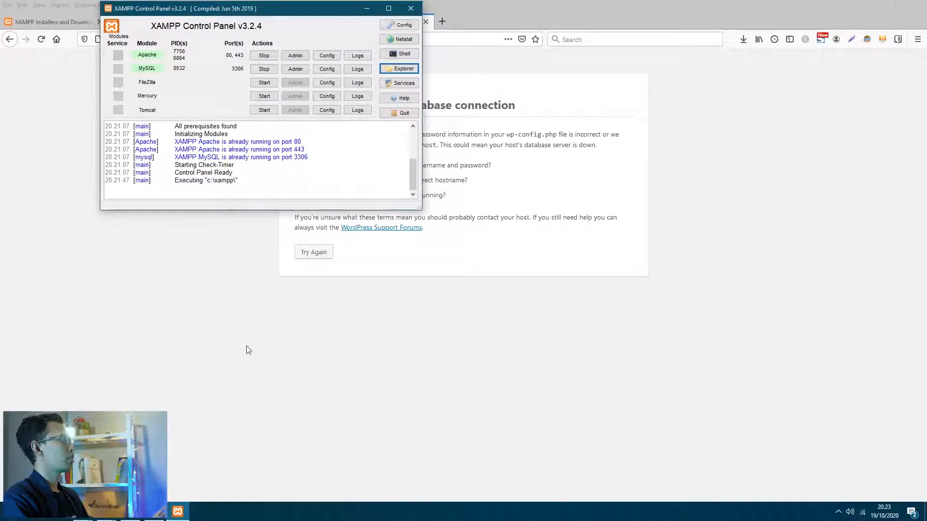
{"action": "left_click", "coordinate": [209, 343]}
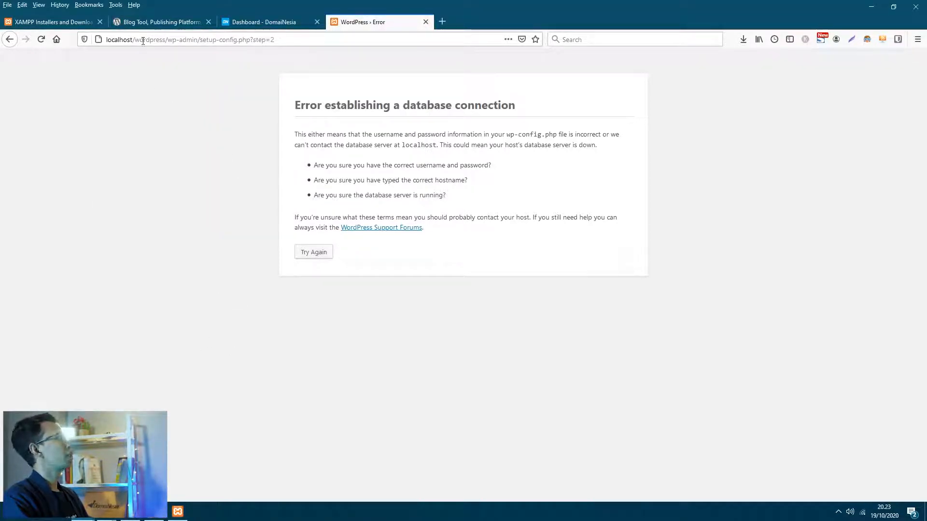
{"action": "left_click_drag", "start_coordinate": [135, 40], "coordinate": [356, 39]}
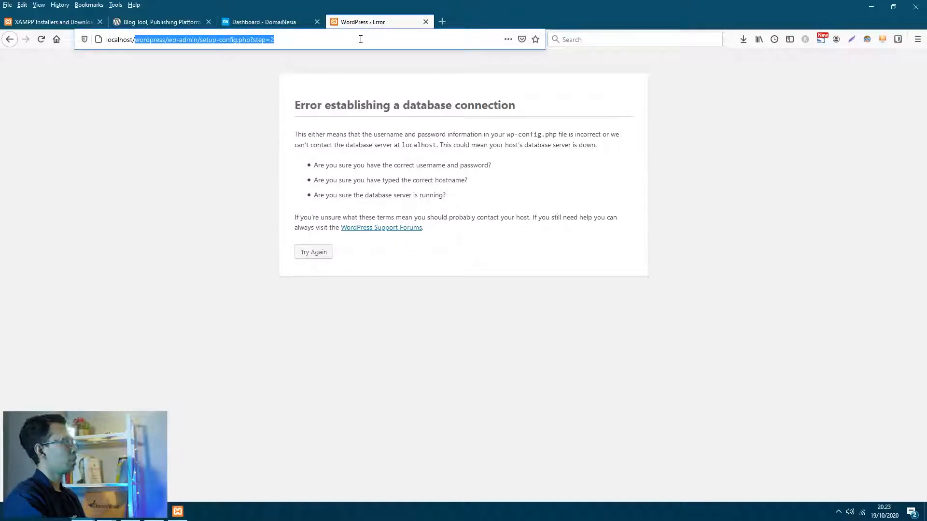
- Go to localhost/phpmyadmin and create the websitesaya_db database under Databases
{"action": "key", "text": "BackSpace"}
{"action": "type", "text": "php"}
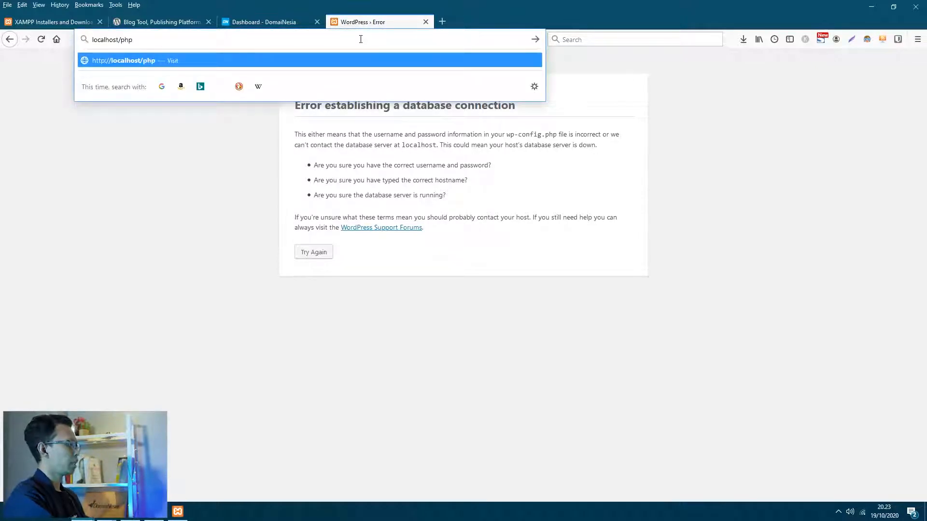
{"action": "type", "text": "myadmin"}
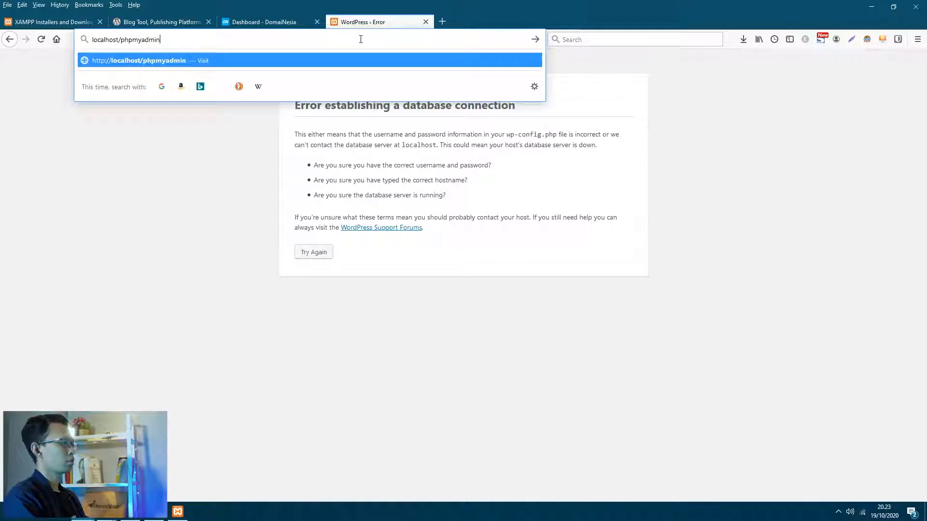
{"action": "key", "text": "Return"}
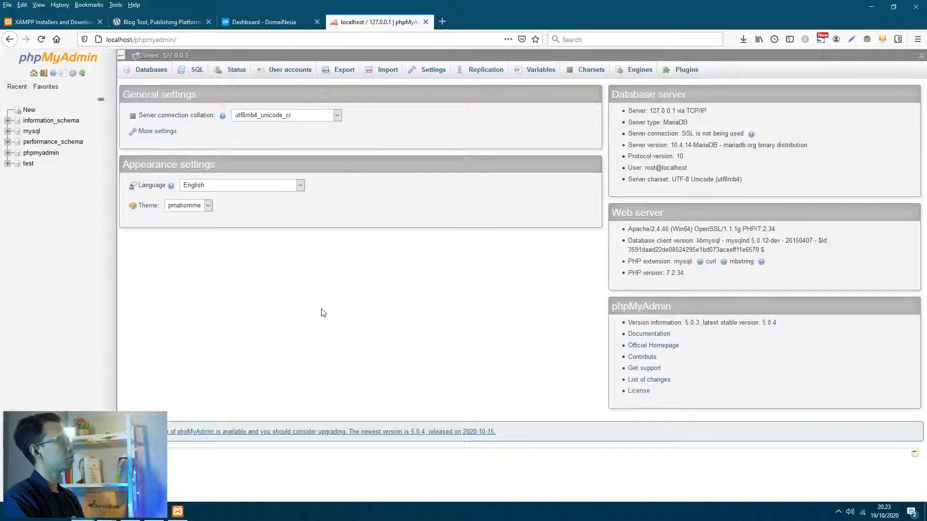
{"action": "left_click", "coordinate": [147, 71]}
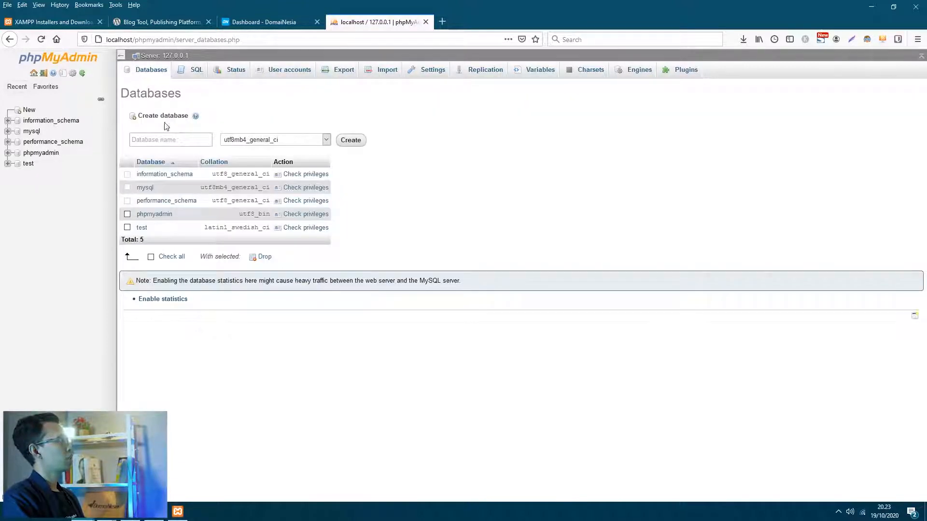
{"action": "left_click", "coordinate": [171, 142]}
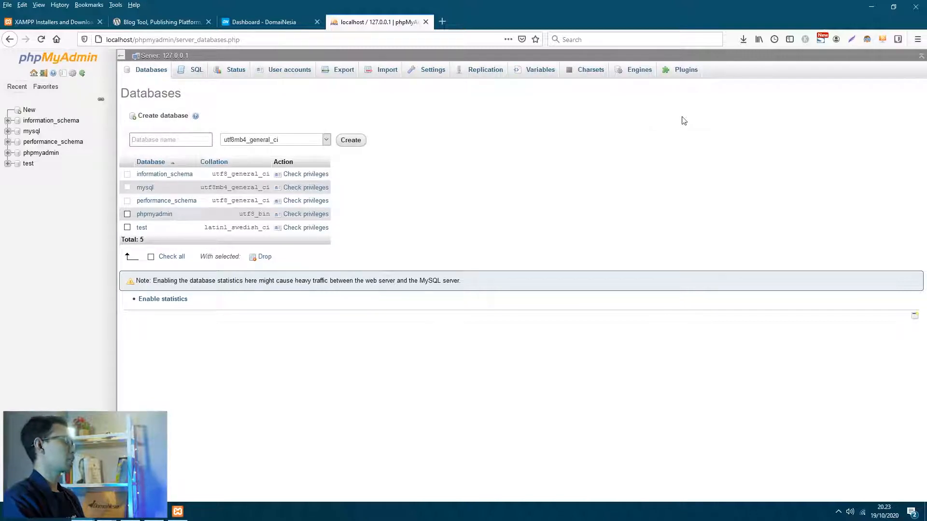
{"action": "type", "text": "website"}
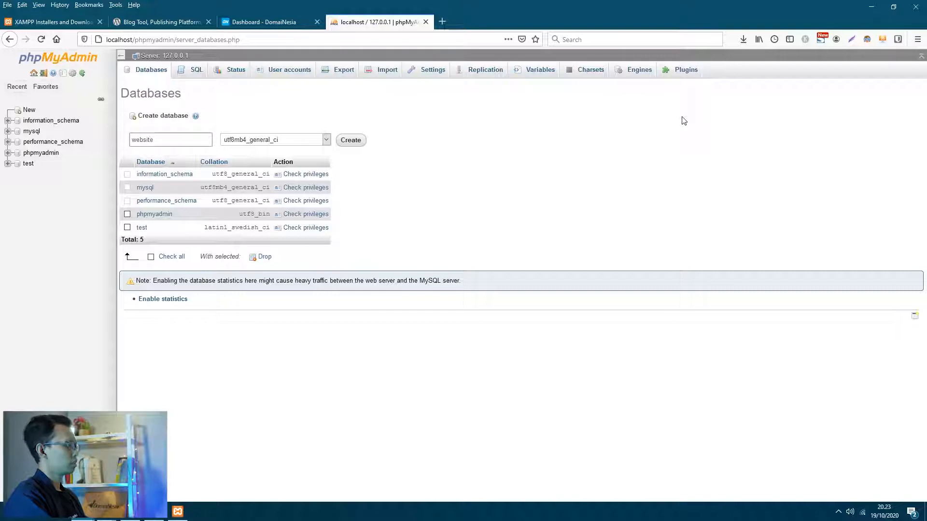
{"action": "type", "text": "saya"}
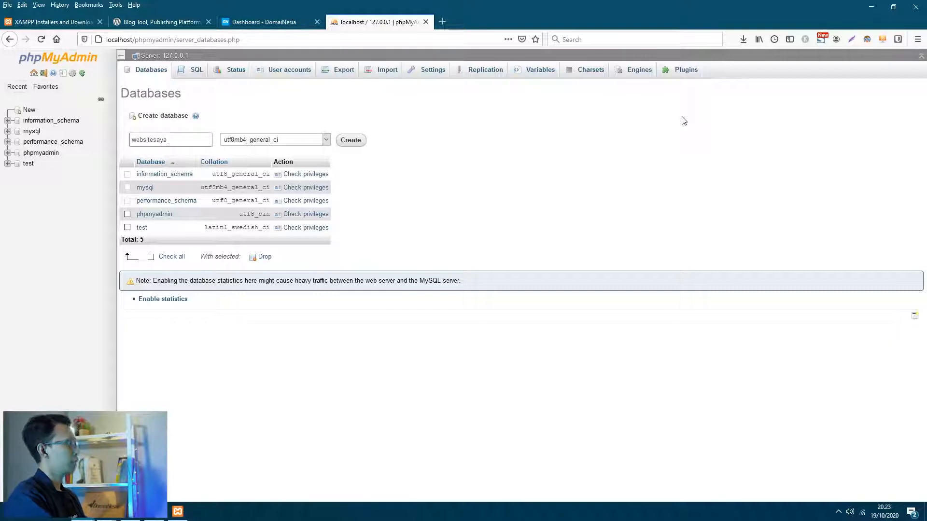
{"action": "type", "text": "_db"}
{"action": "left_click", "coordinate": [353, 141]}
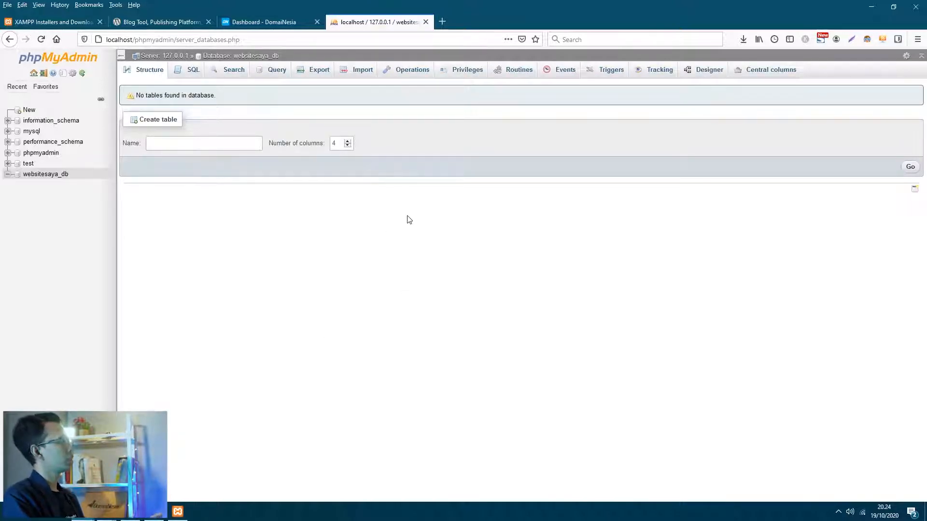
{"action": "left_click", "coordinate": [178, 511]}
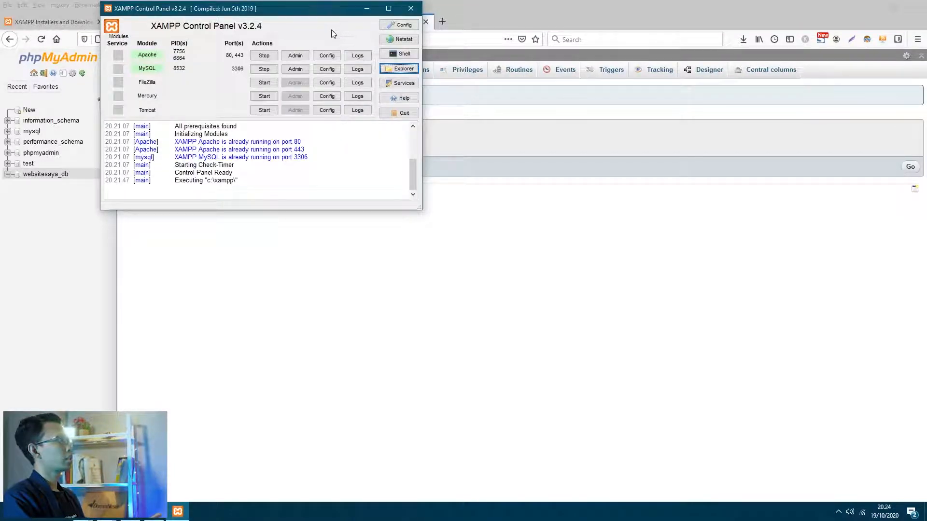
- Open C:\xampp\htdocs\wordpress in File Explorer from the XAMPP panel
{"action": "left_click", "coordinate": [403, 69]}
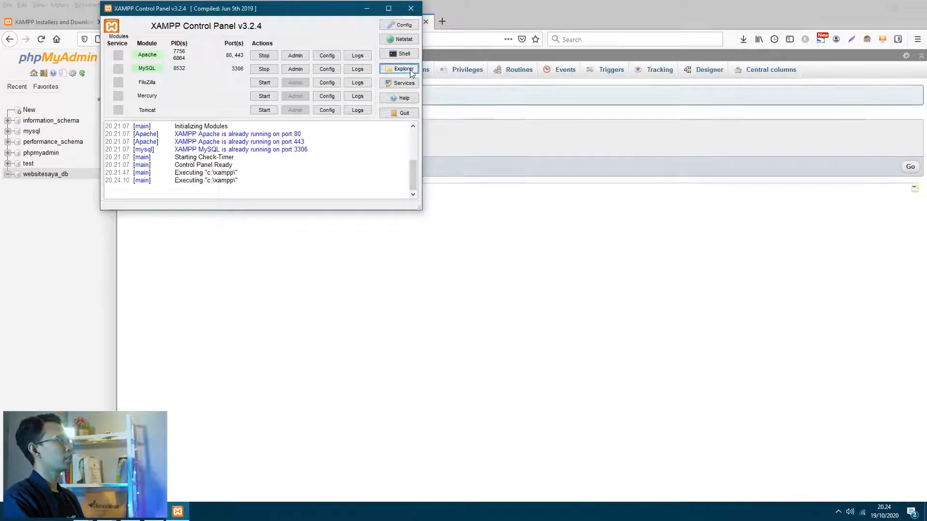
{"action": "left_click_drag", "start_coordinate": [296, 70], "coordinate": [371, 58]}
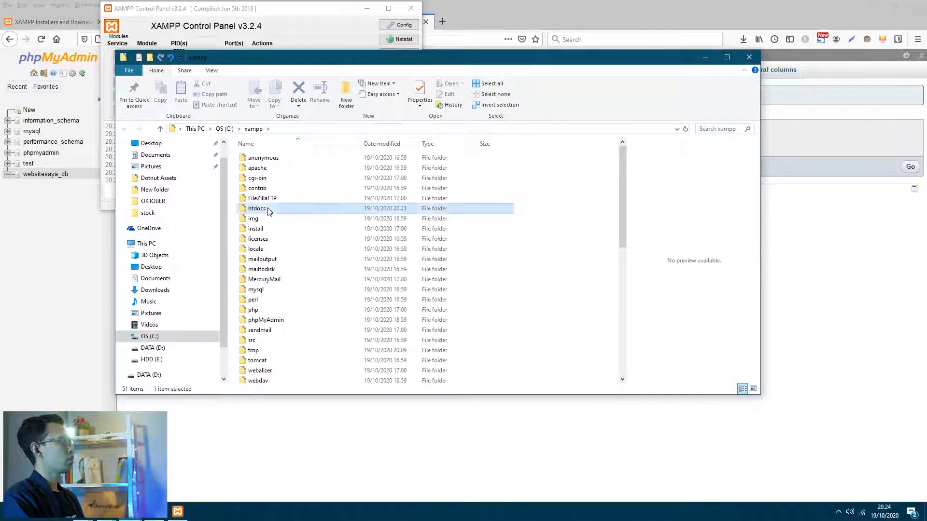
{"action": "double_click", "coordinate": [266, 210]}
{"action": "double_click", "coordinate": [282, 191]}
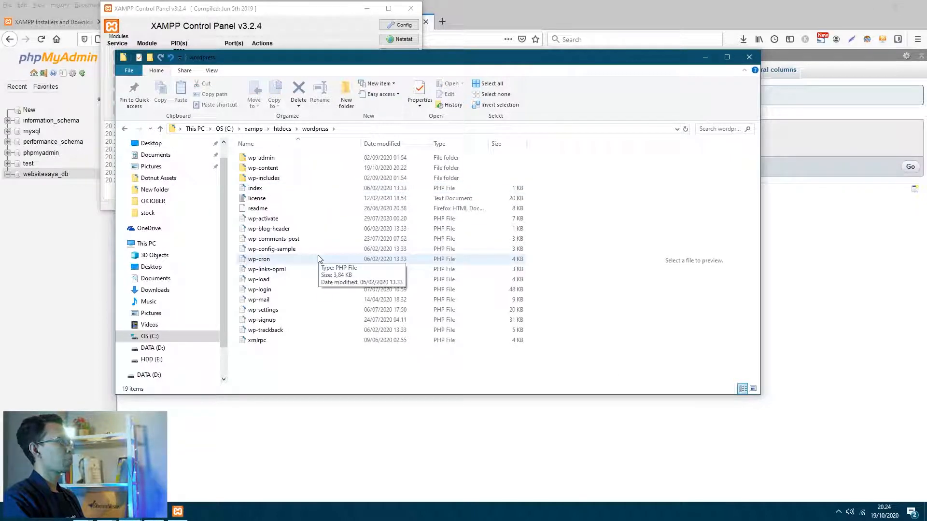
- Rename wp-config-sample to wp-config by removing '-sample'
{"action": "left_click", "coordinate": [279, 253]}
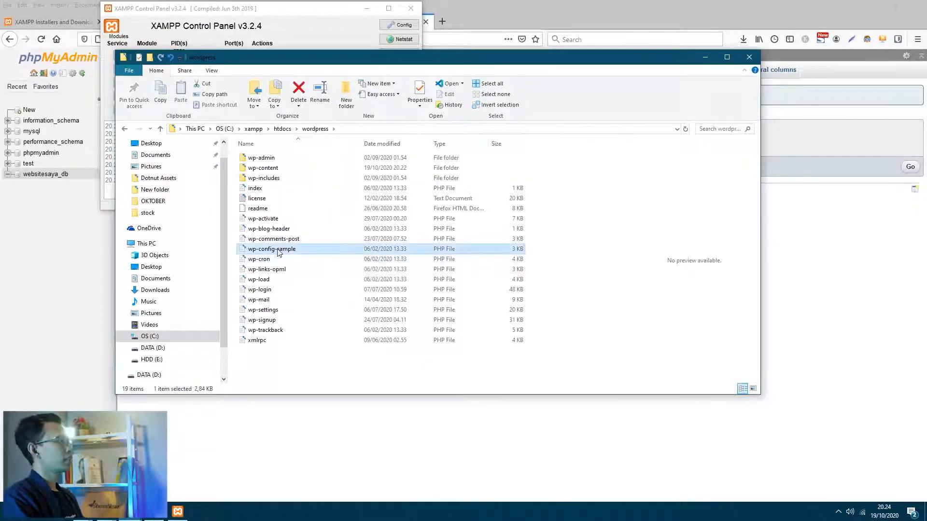
{"action": "right_click", "coordinate": [279, 252]}
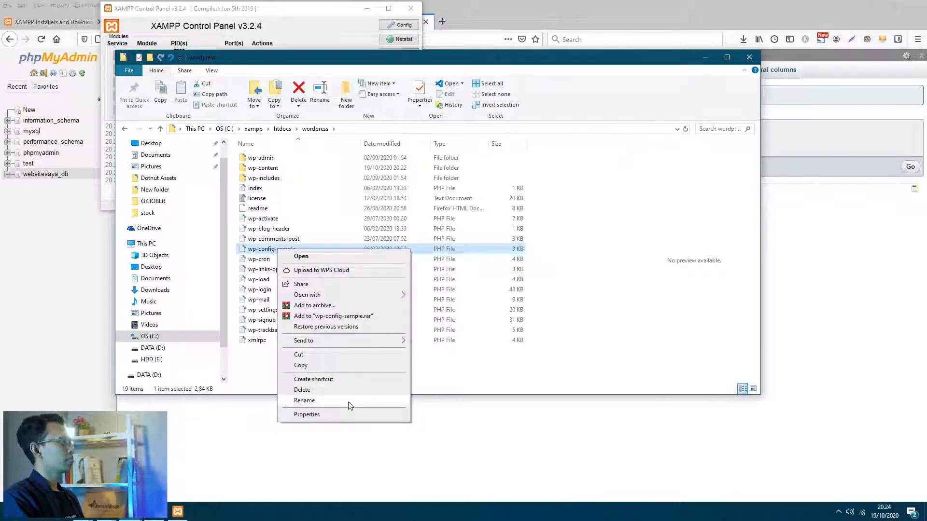
{"action": "left_click", "coordinate": [348, 402]}
{"action": "left_click", "coordinate": [301, 249]}
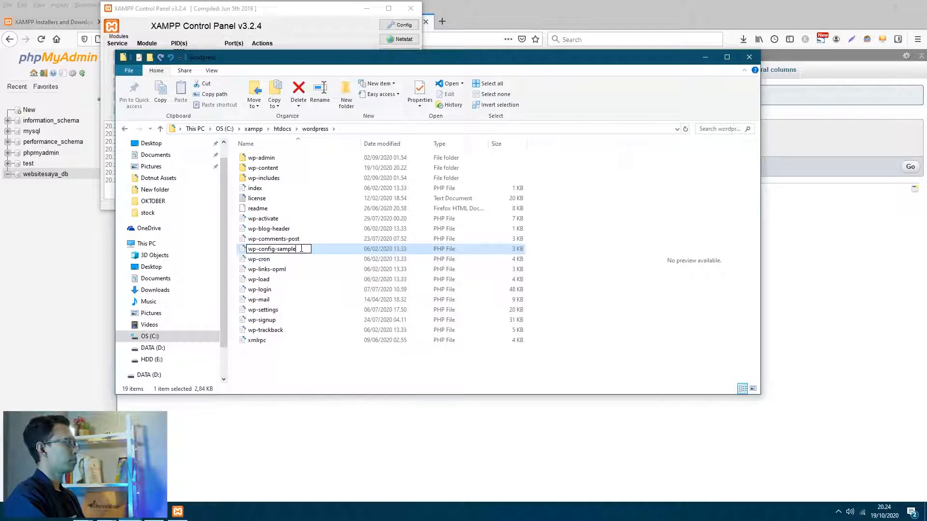
{"action": "key", "text": "BackSpace"}
{"action": "key", "text": "BackSpace"}
{"action": "key", "text": "BackSpace"}
{"action": "key", "text": "BackSpace"}
{"action": "key", "text": "BackSpace"}
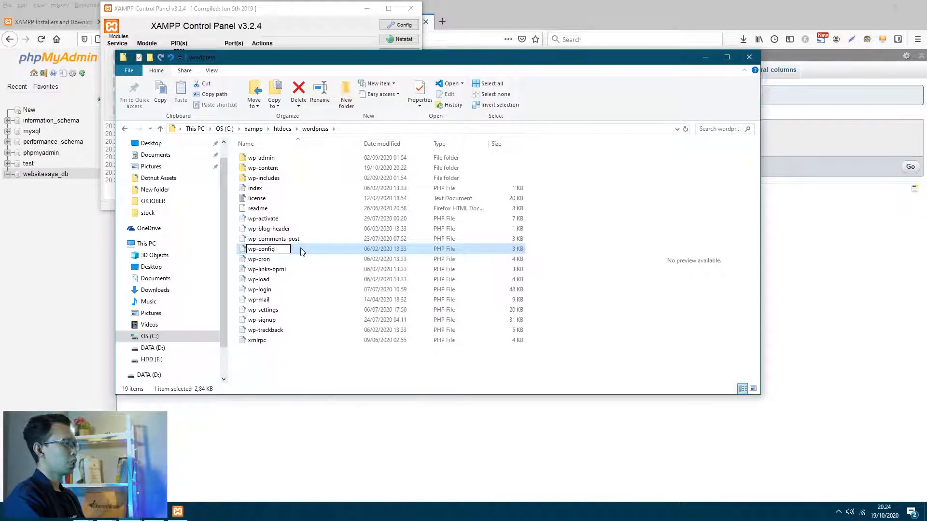
{"action": "key", "text": "Return"}
{"action": "key", "text": "Down"}
{"action": "key", "text": "Down"}
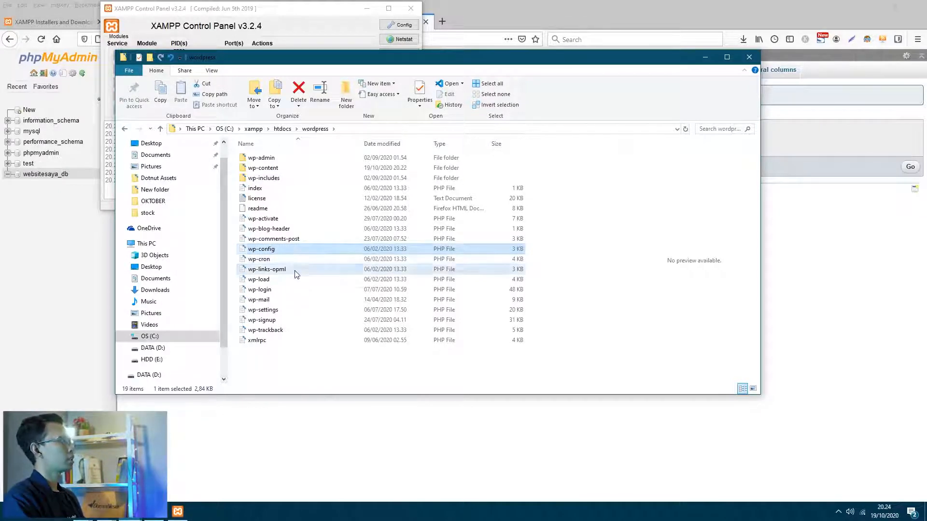
{"action": "left_click", "coordinate": [280, 251]}
- Open wp-config in Visual Studio Code and dismiss the WSL and PHP notifications
{"action": "right_click", "coordinate": [280, 251]}
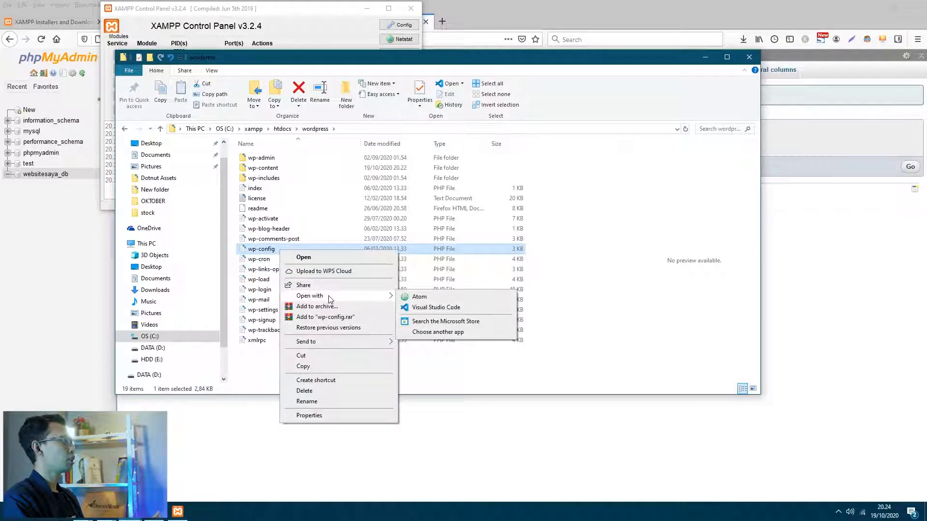
{"action": "left_click", "coordinate": [424, 307]}
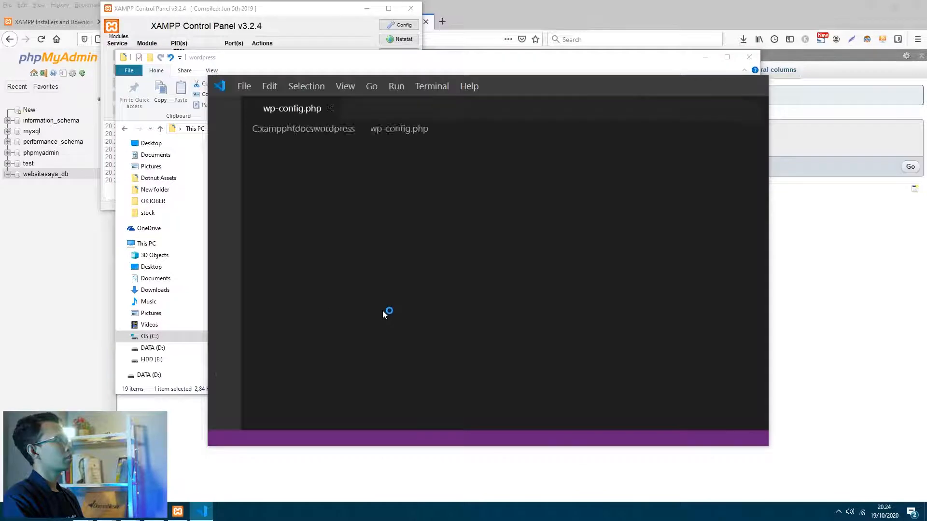
{"action": "scroll", "coordinate": [383, 311], "scroll_direction": "down", "scroll_amount": 3}
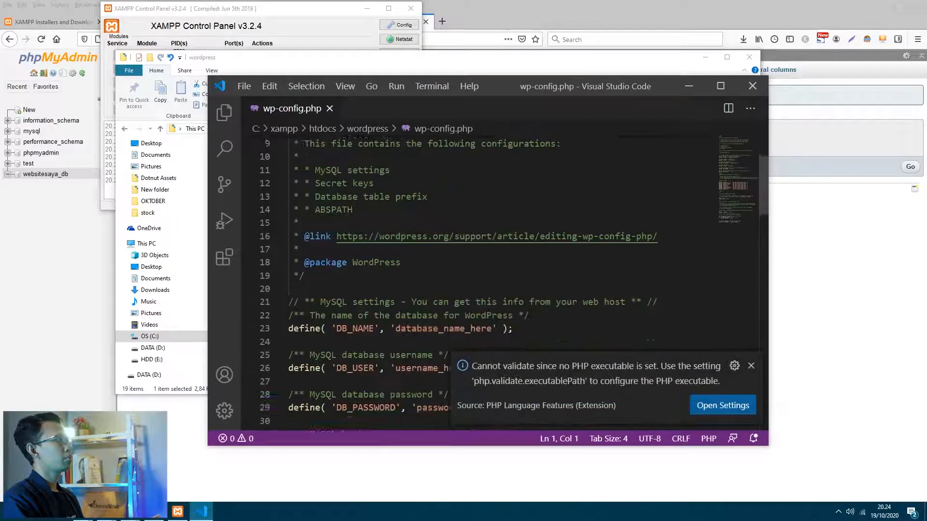
{"action": "scroll", "coordinate": [408, 249], "scroll_direction": "down", "scroll_amount": 1}
{"action": "scroll", "coordinate": [409, 249], "scroll_direction": "down", "scroll_amount": 2}
{"action": "scroll", "coordinate": [408, 250], "scroll_direction": "up", "scroll_amount": 2}
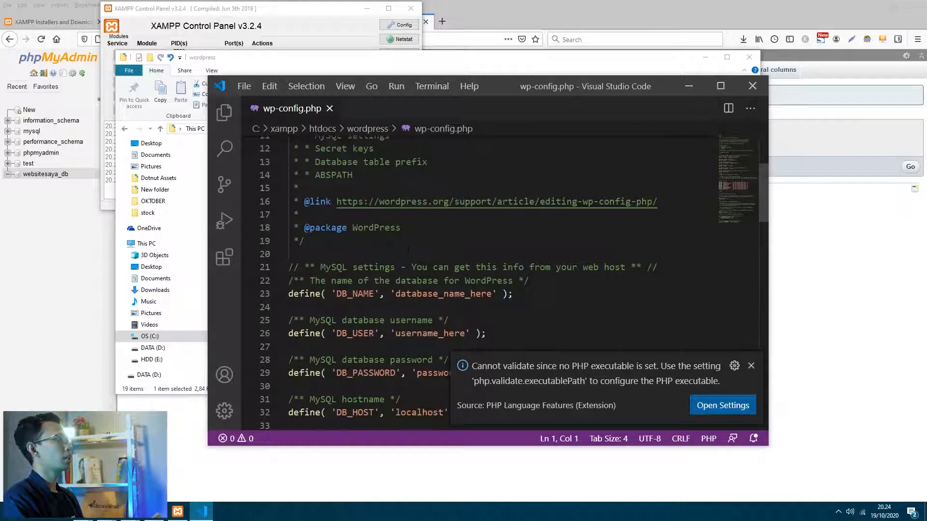
{"action": "left_click", "coordinate": [396, 244]}
{"action": "scroll", "coordinate": [467, 290], "scroll_direction": "down", "scroll_amount": 2}
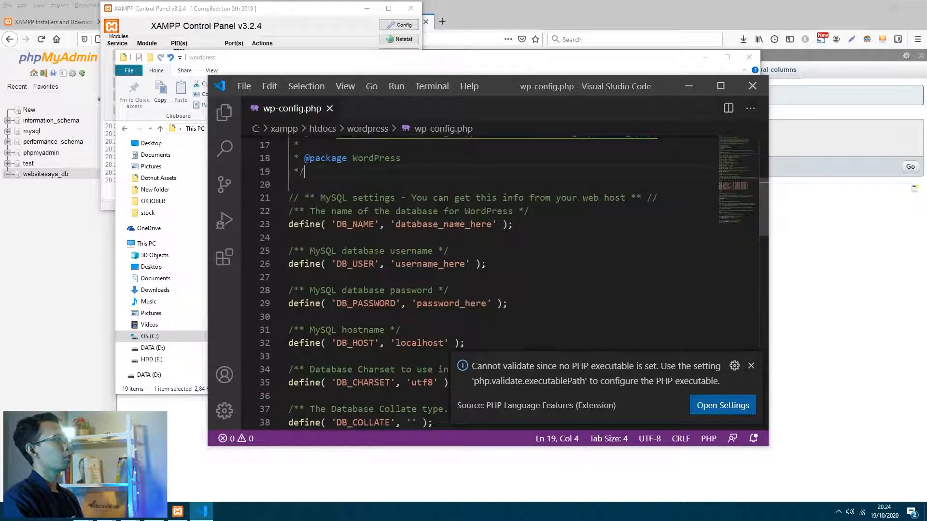
{"action": "left_click", "coordinate": [751, 271]}
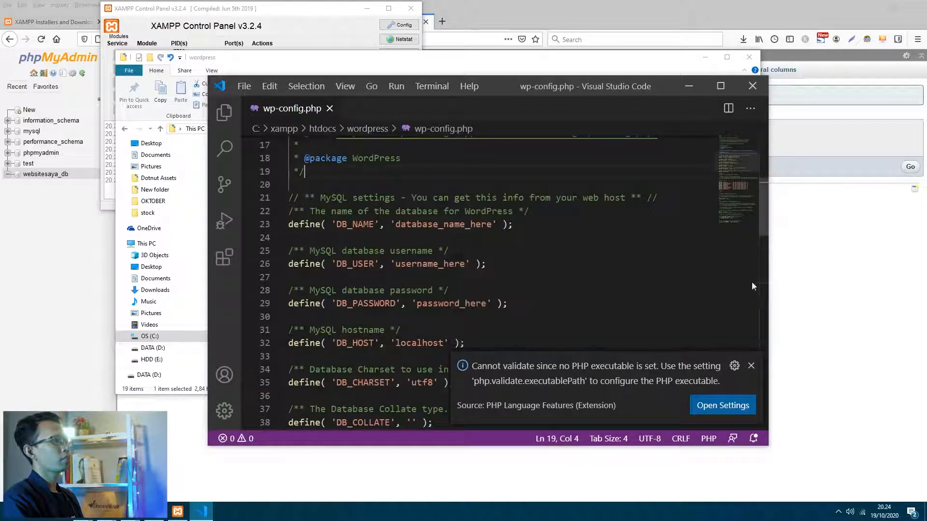
{"action": "left_click", "coordinate": [750, 366]}
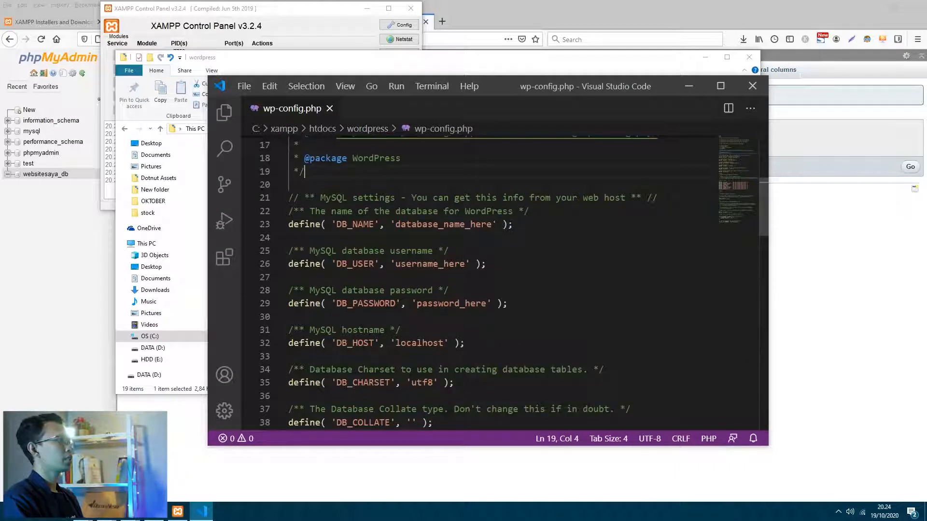
- Set DB_NAME to websitesaya_db and DB_USER to root
{"action": "left_click_drag", "start_coordinate": [491, 224], "coordinate": [396, 224]}
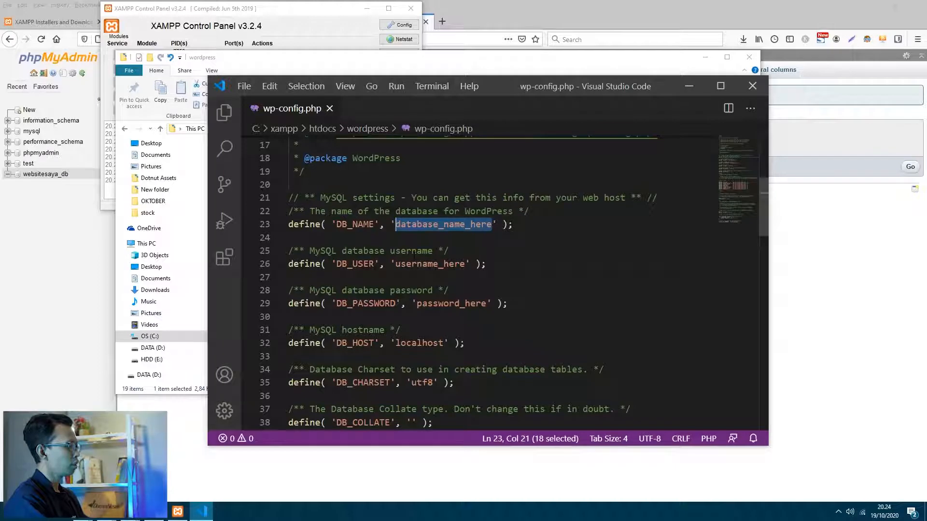
{"action": "type", "text": "websitesaya"}
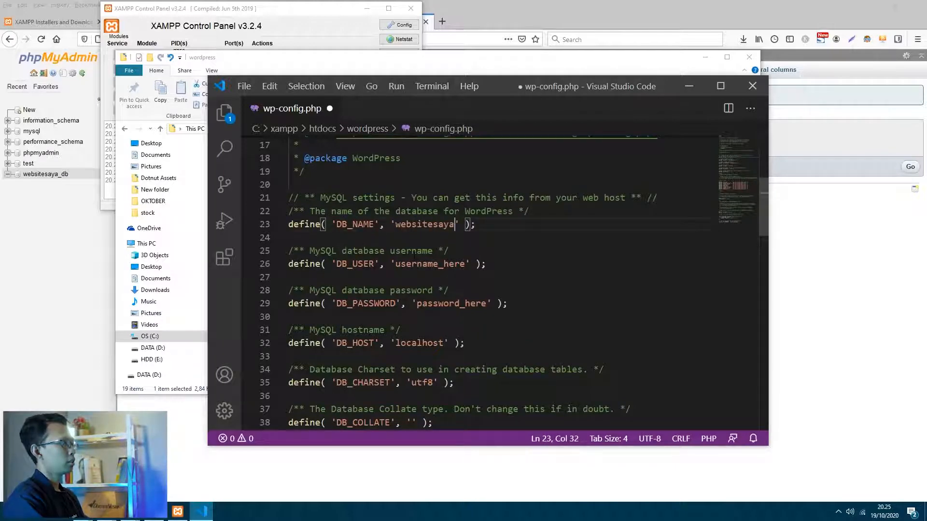
{"action": "type", "text": "_db"}
{"action": "left_click", "coordinate": [426, 264]}
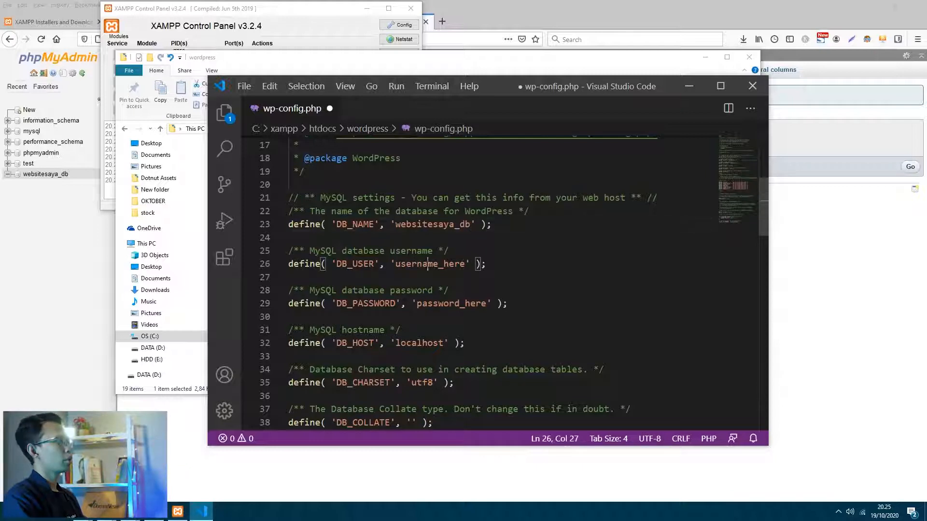
{"action": "left_click_drag", "start_coordinate": [466, 264], "coordinate": [396, 265]}
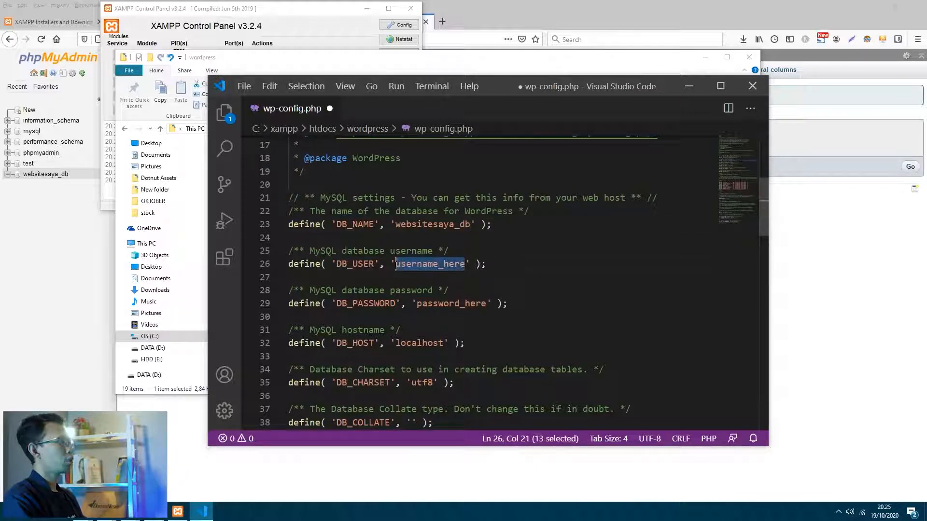
{"action": "type", "text": "root"}
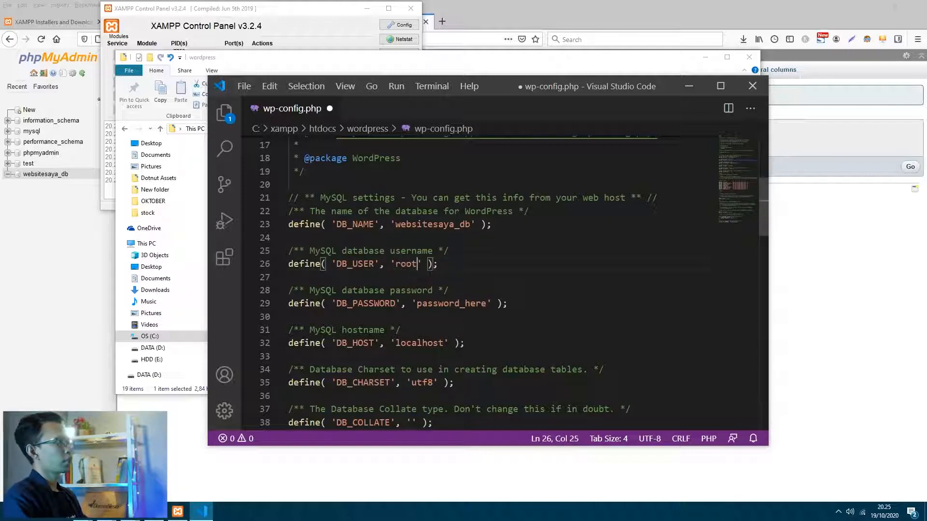
- Clear the DB_PASSWORD value and save wp-config.php
{"action": "left_click_drag", "start_coordinate": [486, 304], "coordinate": [417, 303]}
{"action": "key", "text": "BackSpace"}
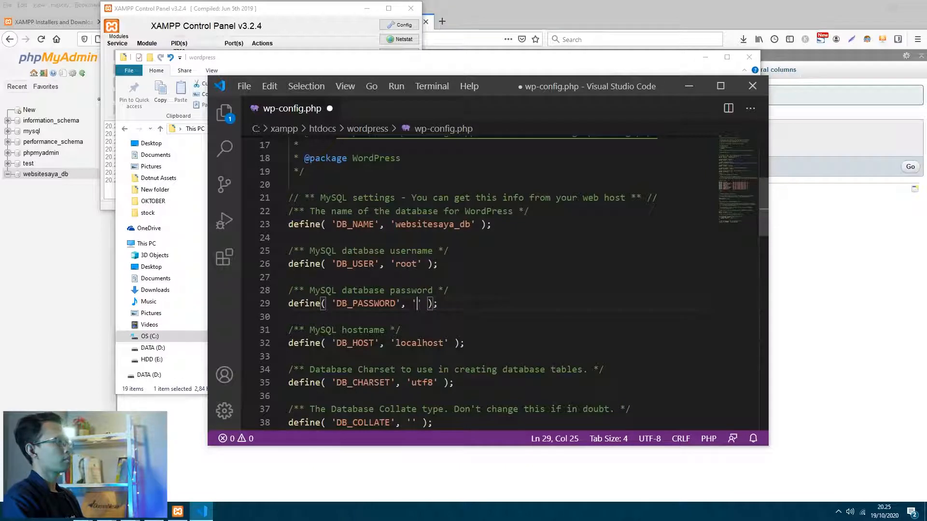
{"action": "left_click", "coordinate": [438, 304]}
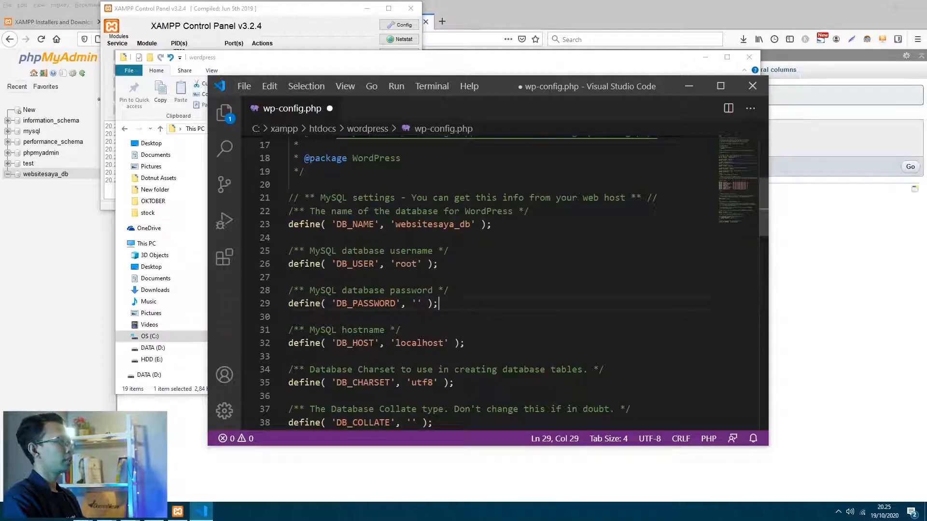
{"action": "scroll", "coordinate": [515, 283], "scroll_direction": "up", "scroll_amount": 1}
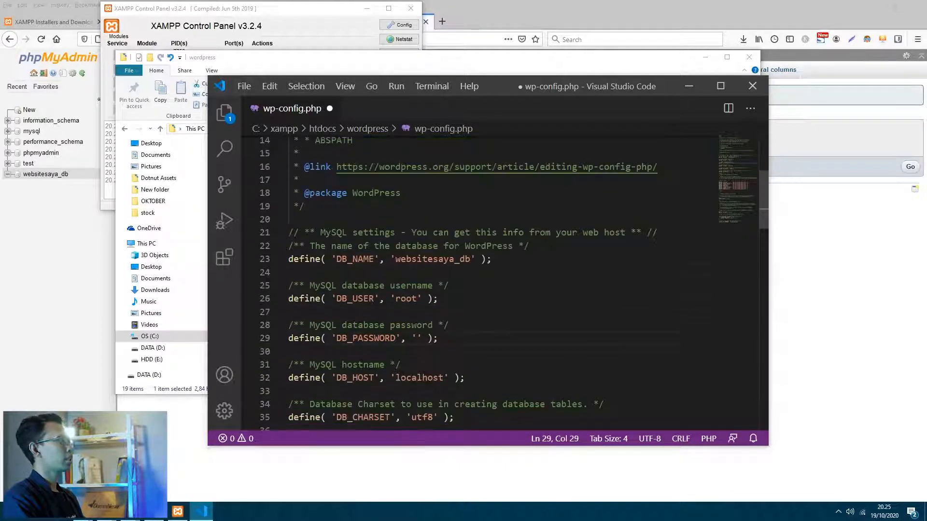
{"action": "left_click", "coordinate": [243, 87]}
{"action": "left_click", "coordinate": [284, 263]}
{"action": "left_click", "coordinate": [555, 285]}
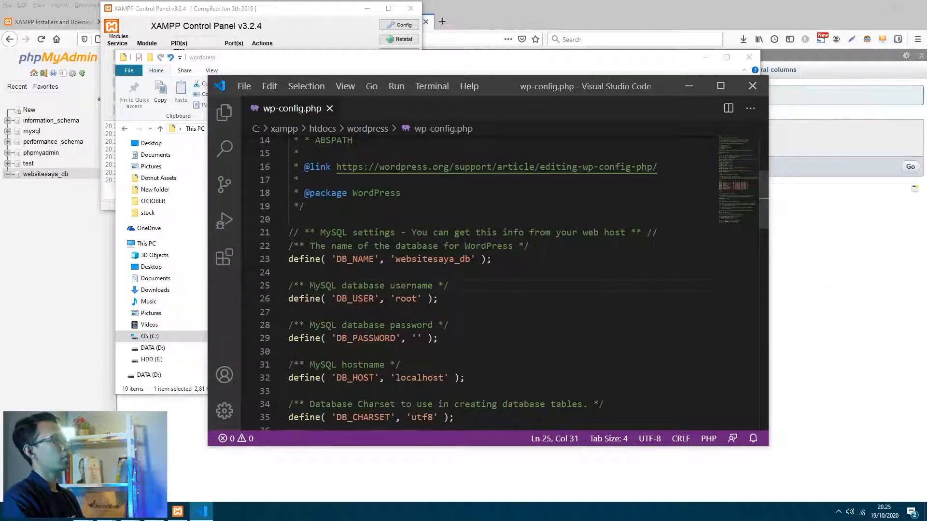
{"action": "left_click", "coordinate": [792, 244]}
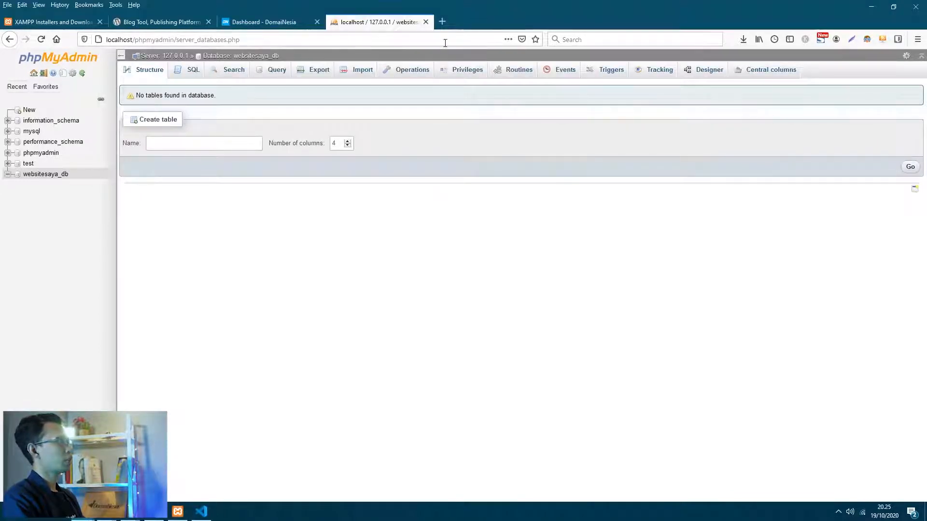
- Load localhost/wordpress in a new private tab and continue in English (United States)
{"action": "left_click", "coordinate": [441, 22]}
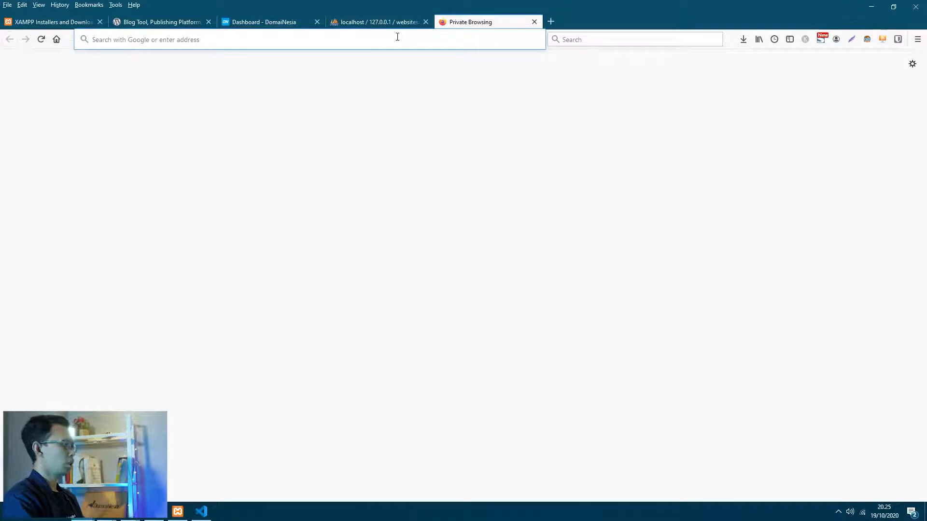
{"action": "type", "text": "localhost/word[re"}
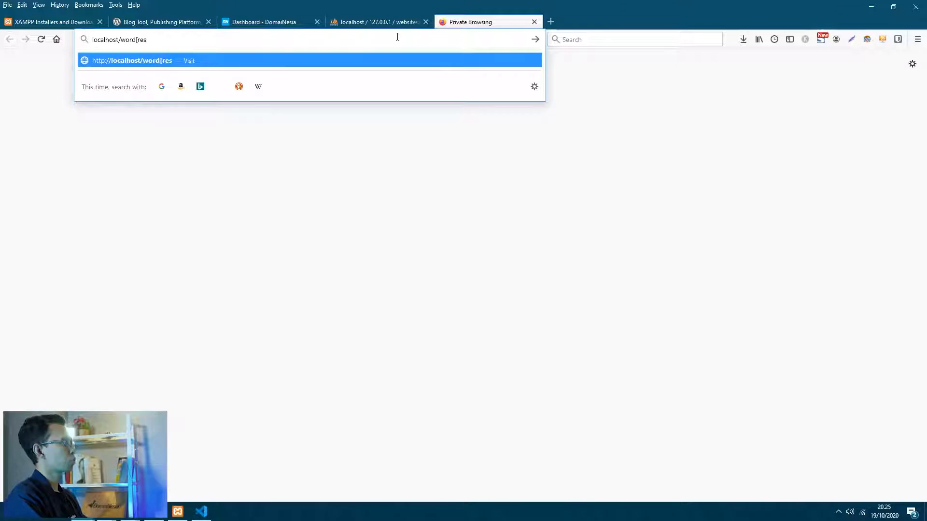
{"action": "type", "text": "s"}
{"action": "key", "text": "BackSpace"}
{"action": "key", "text": "BackSpace"}
{"action": "key", "text": "BackSpace"}
{"action": "key", "text": "BackSpace"}
{"action": "type", "text": "press"}
{"action": "key", "text": "Return"}
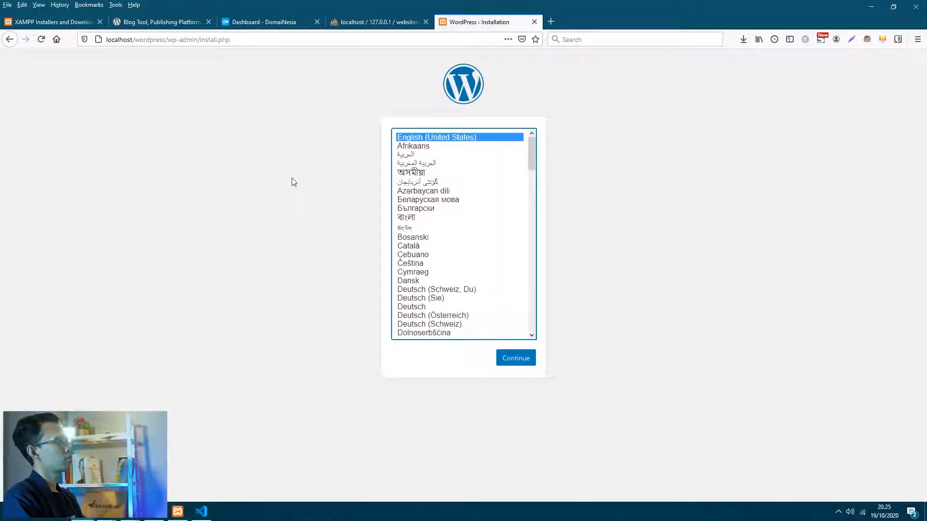
{"action": "left_click", "coordinate": [516, 358]}
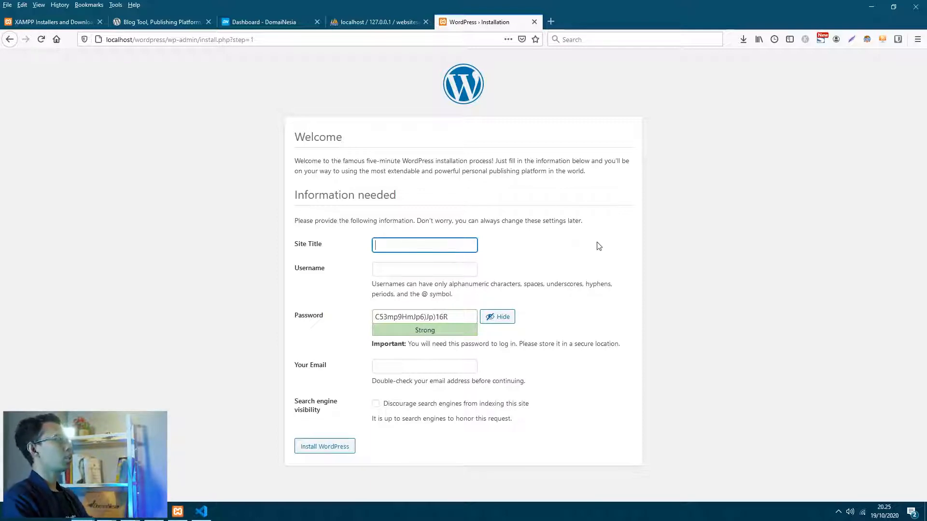
- Enter 'Website Saya' as the site title and fill in the admin username
{"action": "left_click", "coordinate": [393, 172]}
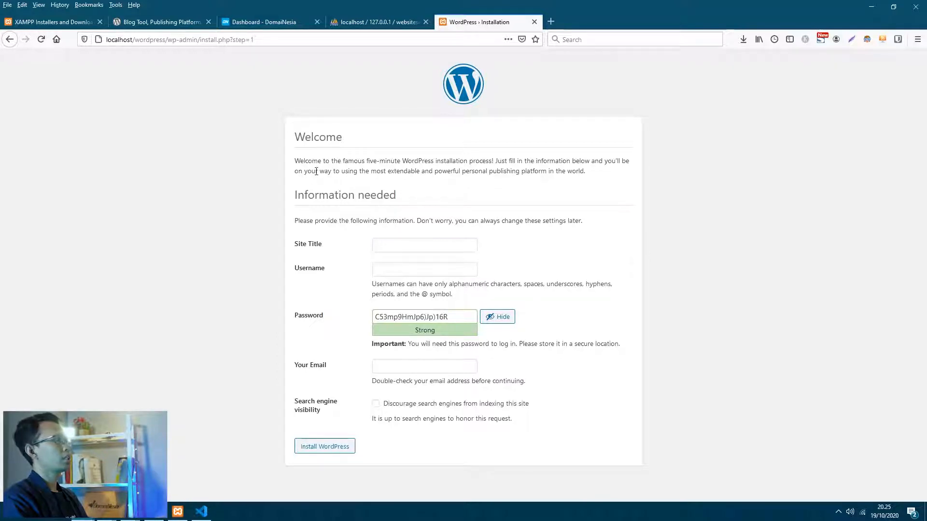
{"action": "left_click", "coordinate": [404, 244]}
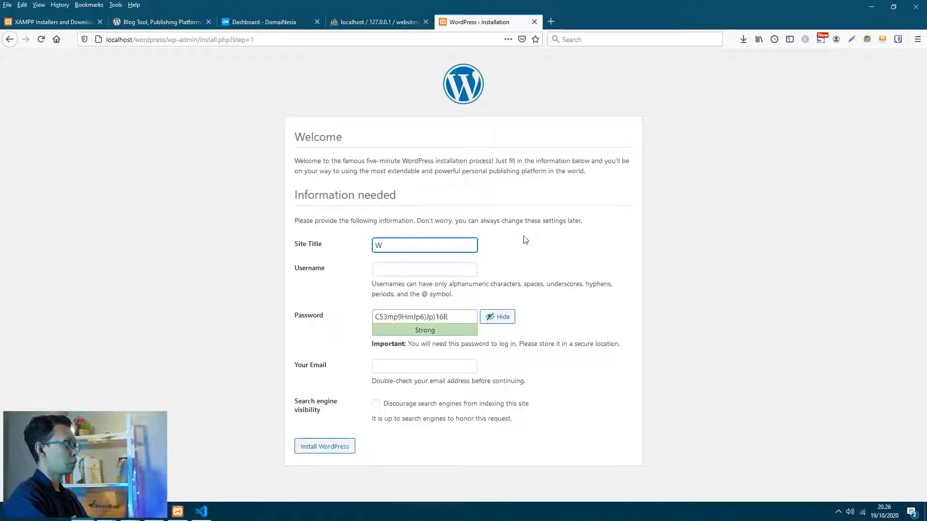
{"action": "type", "text": "Website Saya"}
{"action": "key", "text": "Tab"}
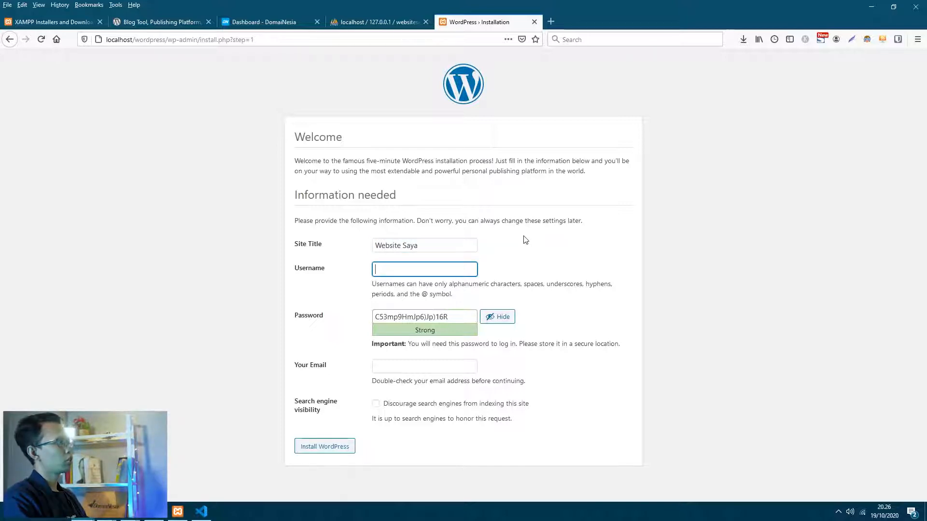
{"action": "type", "text": "erdi"}
- Replace the generated password with a weak one, confirm it, and enter the admin e-mail
{"action": "left_click", "coordinate": [454, 322]}
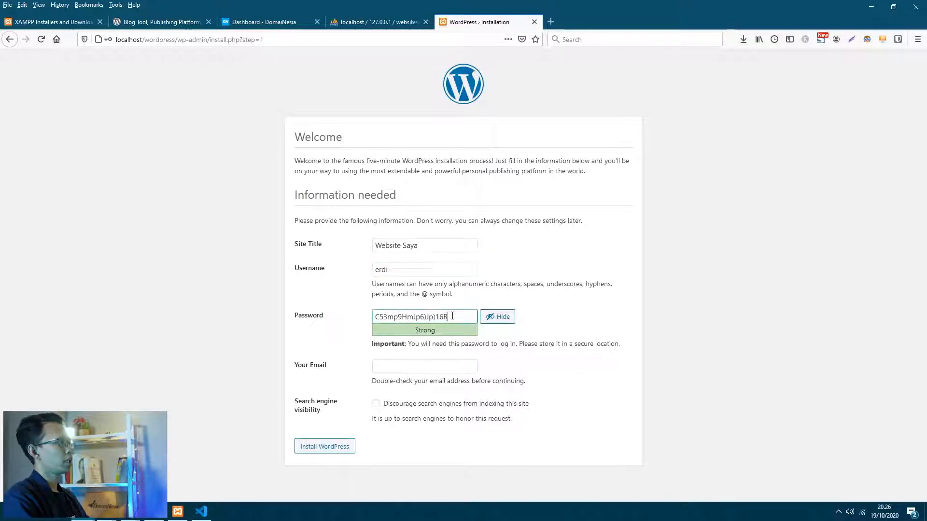
{"action": "key", "text": "ctrl+a"}
{"action": "type", "text": "123456"}
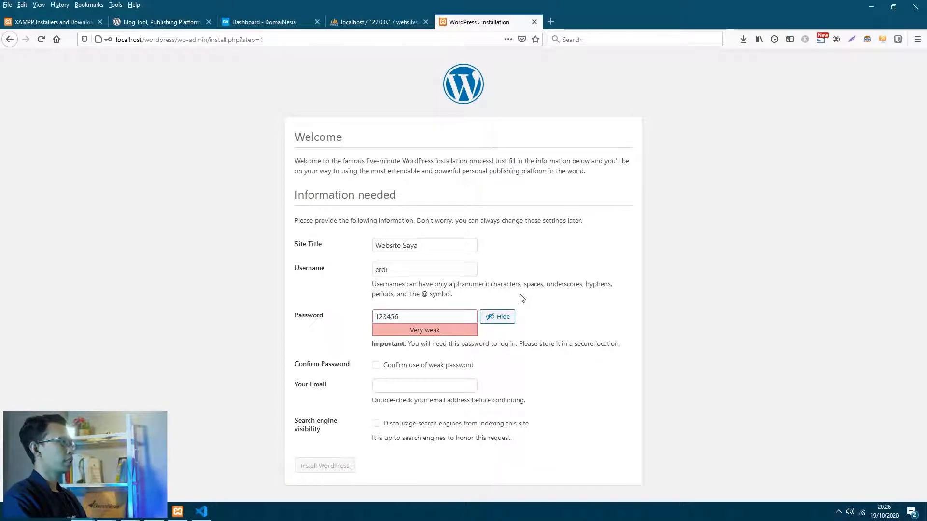
{"action": "left_click", "coordinate": [376, 365]}
{"action": "left_click", "coordinate": [416, 382]}
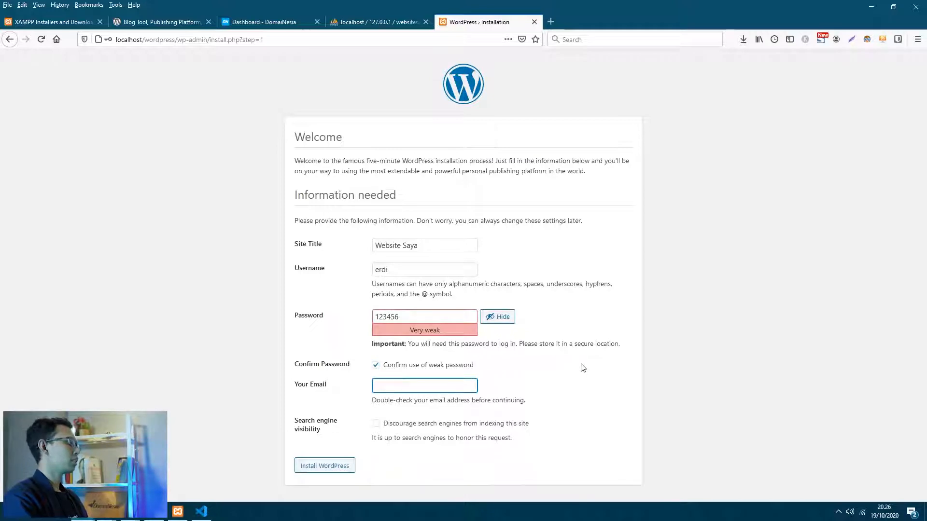
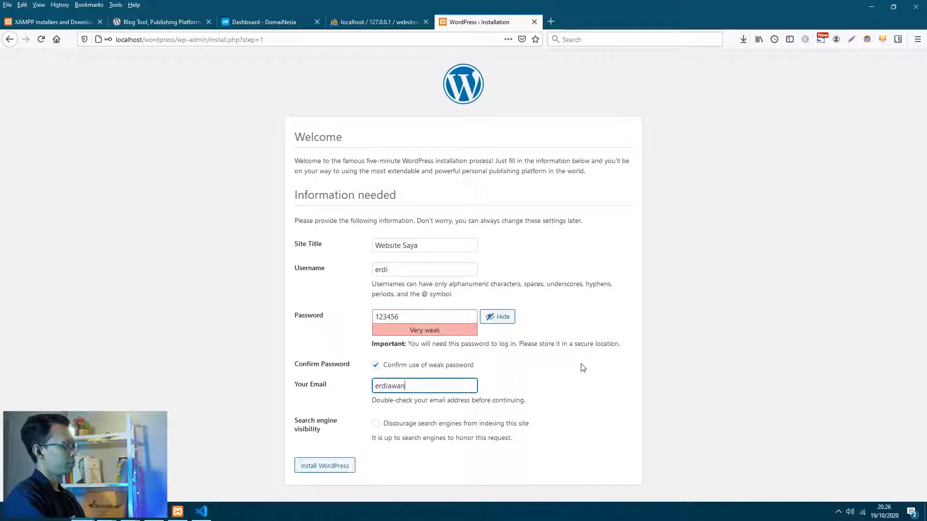
{"action": "left_click", "coordinate": [543, 372]}
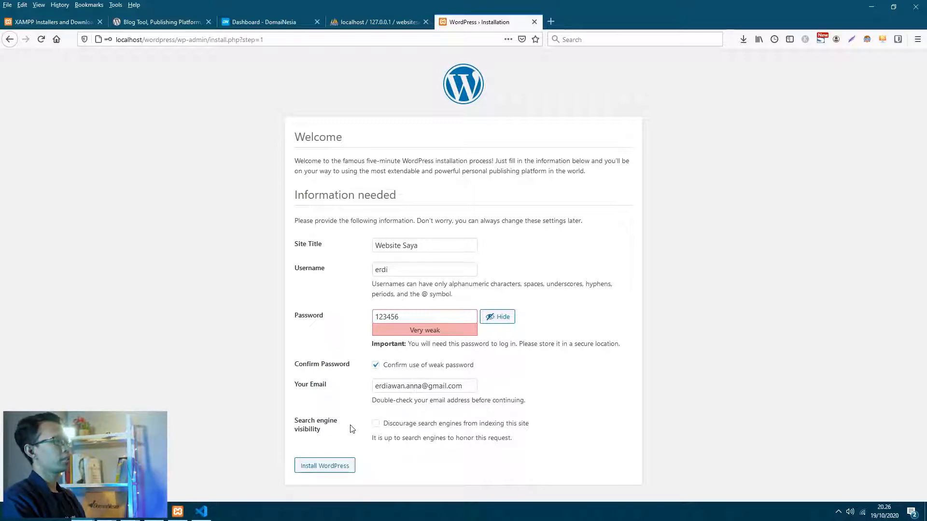
- Run Install WordPress with the entered details to reach the Success! page
{"action": "left_click", "coordinate": [322, 468]}
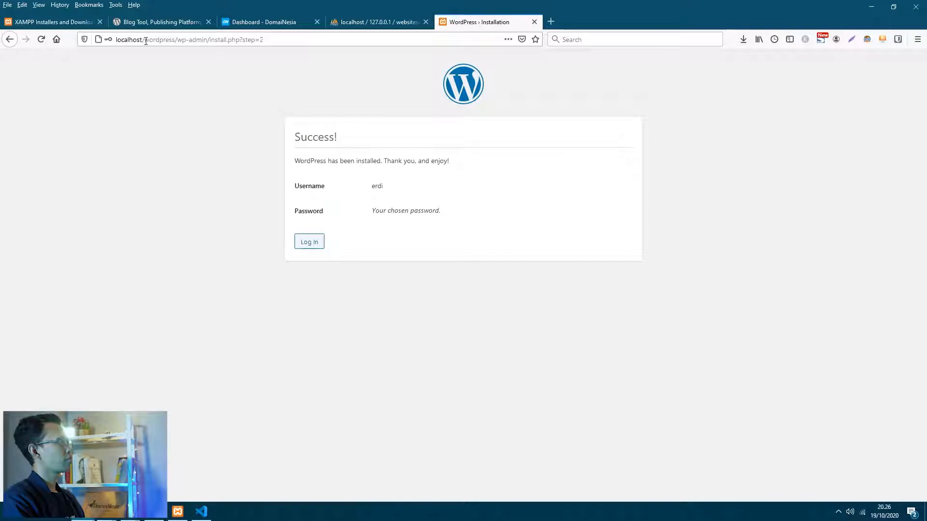
{"action": "left_click_drag", "start_coordinate": [145, 39], "coordinate": [386, 50]}
- Trim the address to localhost/wordpress and browse the Website Saya home page with Hello world!
{"action": "left_click", "coordinate": [220, 41]}
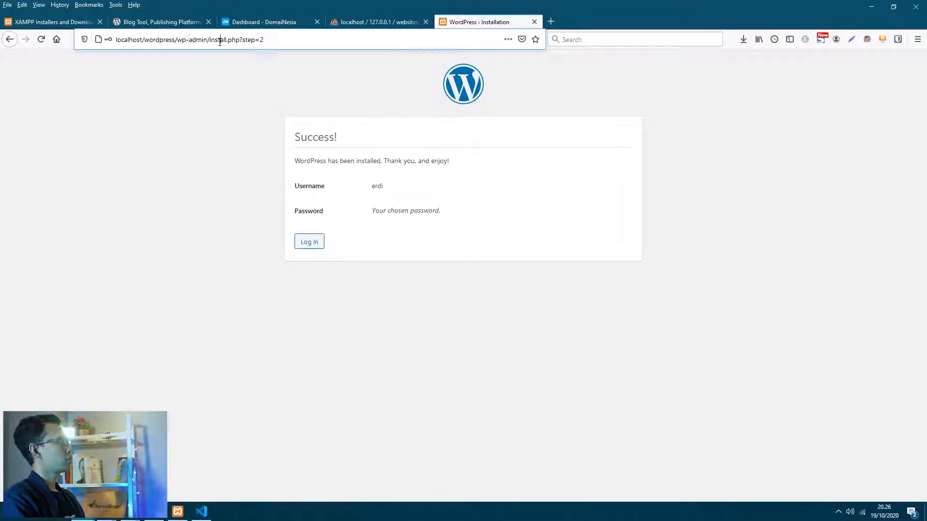
{"action": "left_click_drag", "start_coordinate": [177, 39], "coordinate": [368, 50]}
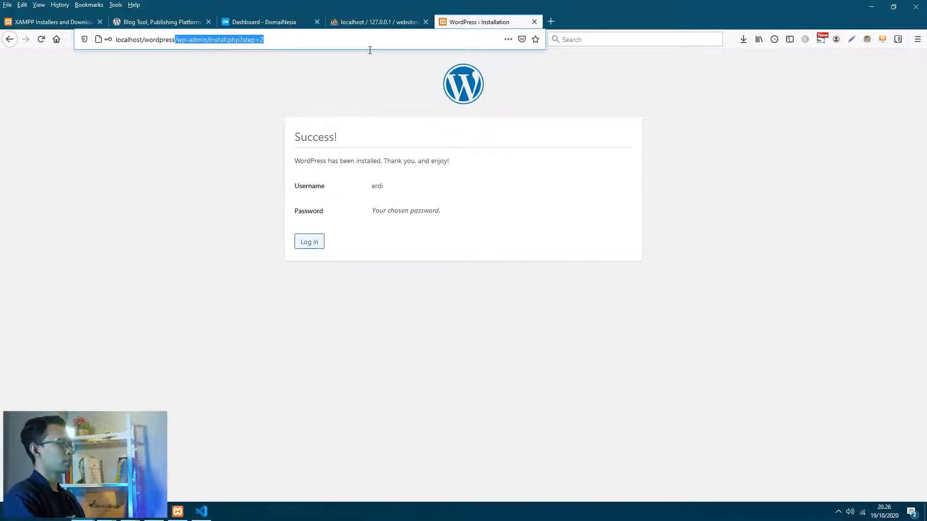
{"action": "key", "text": "BackSpace"}
{"action": "key", "text": "Return"}
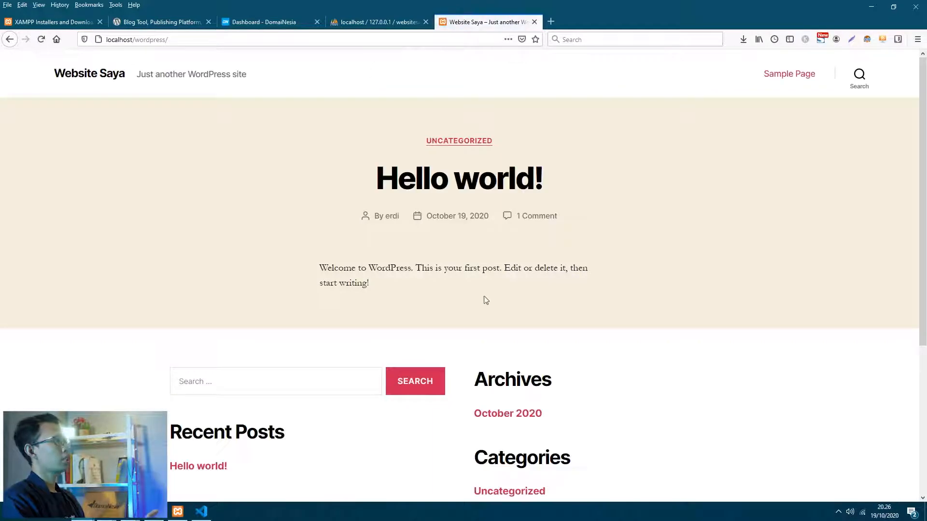
{"action": "scroll", "coordinate": [503, 325], "scroll_direction": "down", "scroll_amount": 1}
{"action": "scroll", "coordinate": [490, 327], "scroll_direction": "up", "scroll_amount": 1}
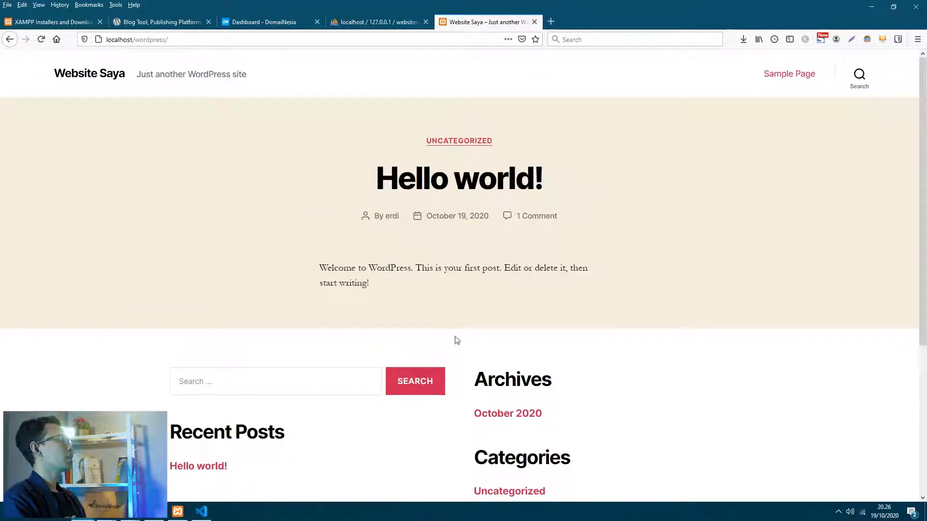
{"action": "scroll", "coordinate": [461, 343], "scroll_direction": "down", "scroll_amount": 2}
{"action": "scroll", "coordinate": [464, 347], "scroll_direction": "up", "scroll_amount": 2}
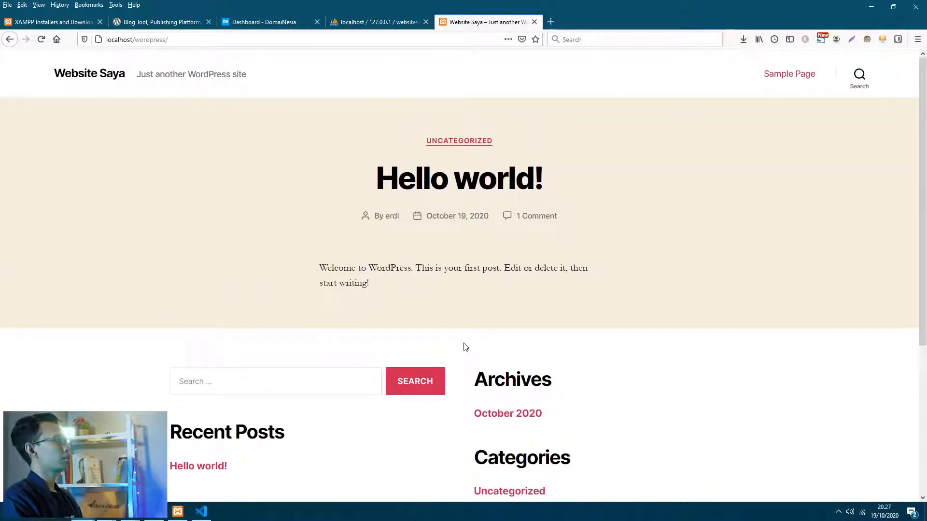
- Append wp-admin to the localhost/wordpress address
{"action": "left_click", "coordinate": [242, 42]}
{"action": "left_click", "coordinate": [243, 43]}
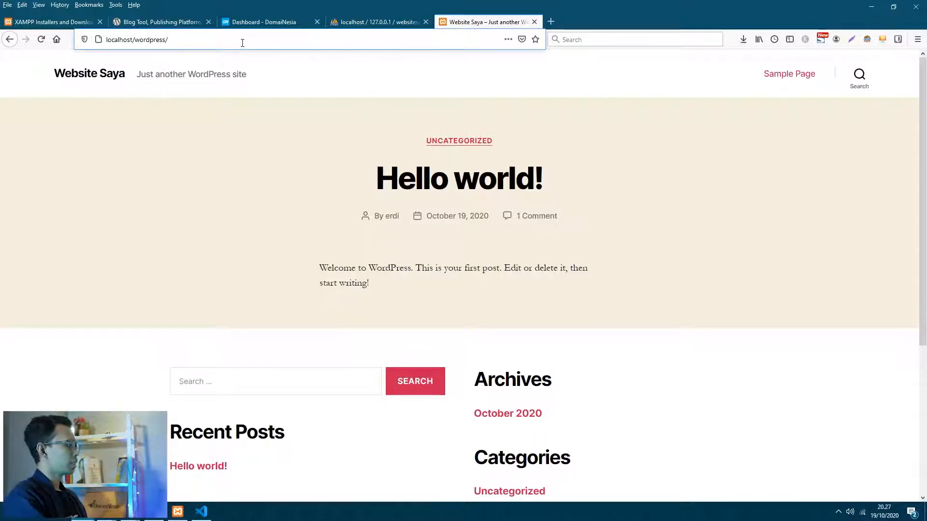
{"action": "type", "text": "wp-admin"}
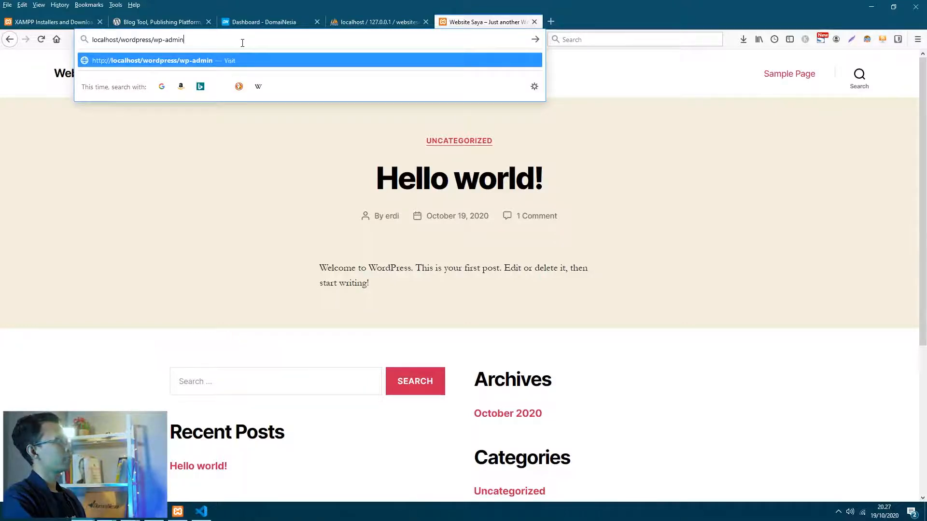
- Log in on wp-login with the admin username and password to reach the Website Saya Dashboard
{"action": "key", "text": "Return"}
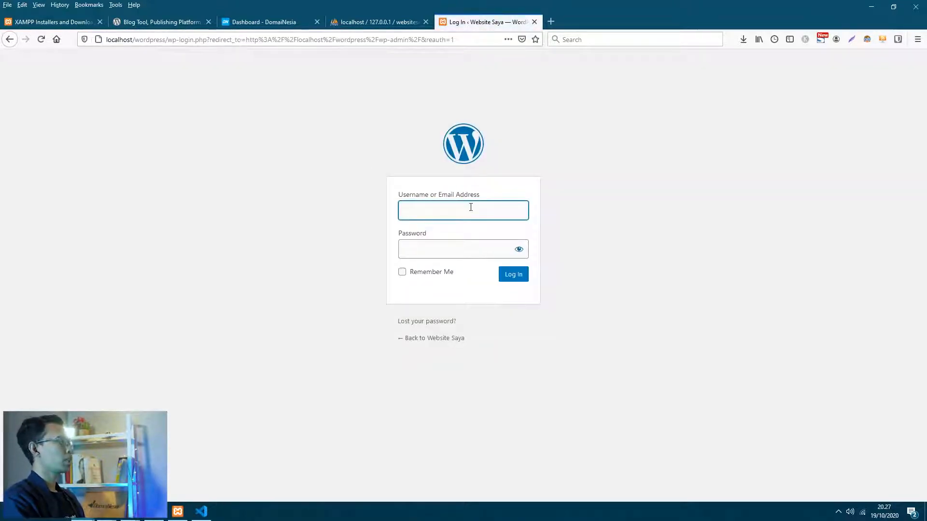
{"action": "type", "text": "erdi"}
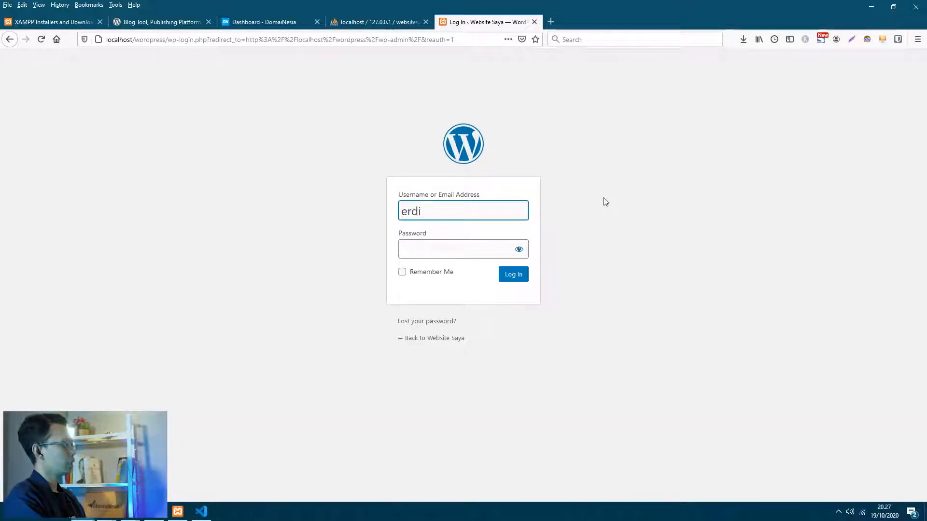
{"action": "key", "text": "Tab"}
{"action": "type", "text": "e"}
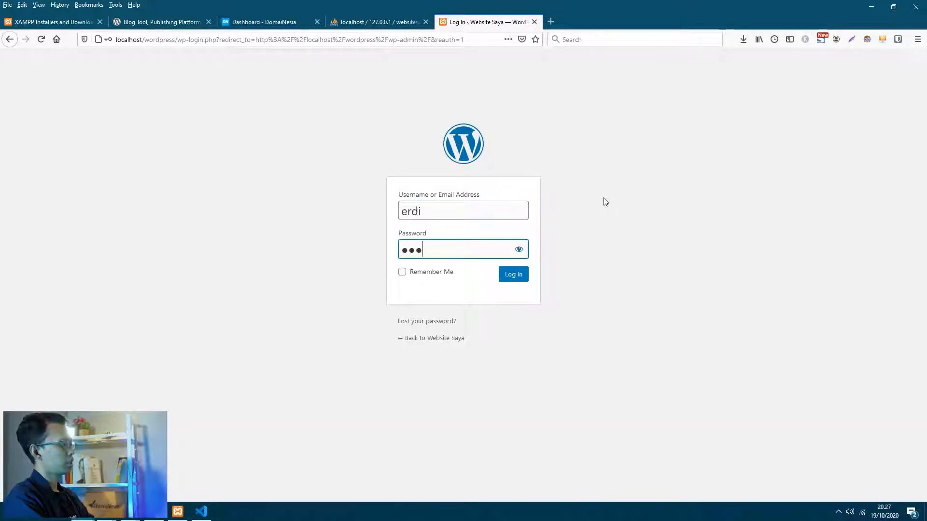
{"action": "key", "text": "Return"}
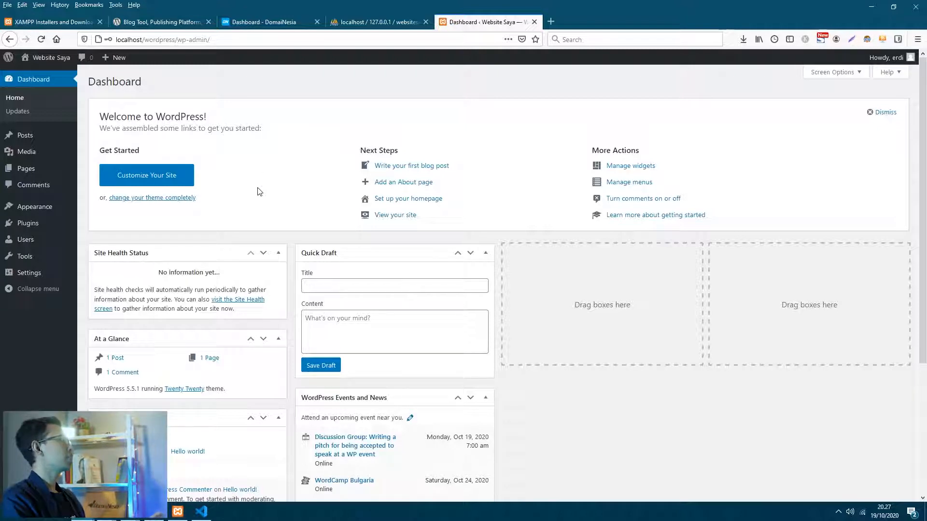
{"action": "mouse_move", "coordinate": [75, 229]}
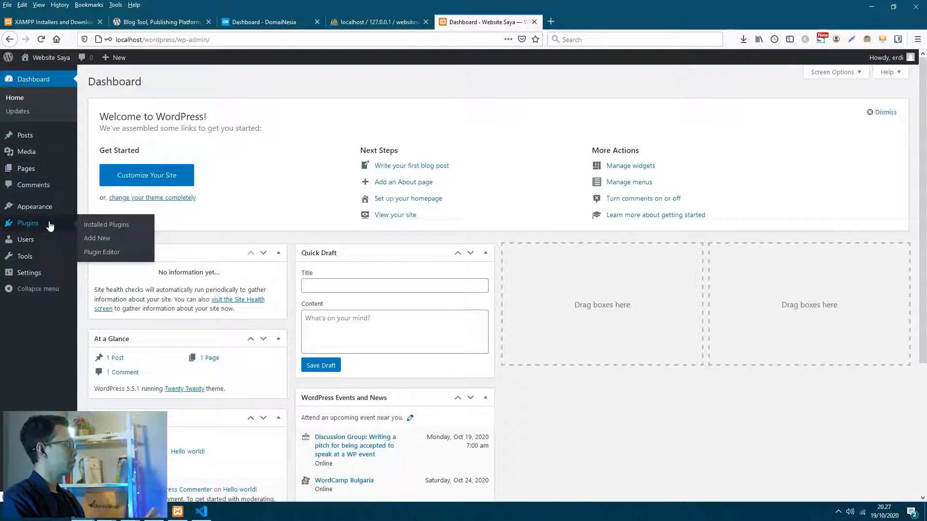
- Search plugins for 'elementor', then install and activate Elementor Website Builder
{"action": "left_click", "coordinate": [98, 240]}
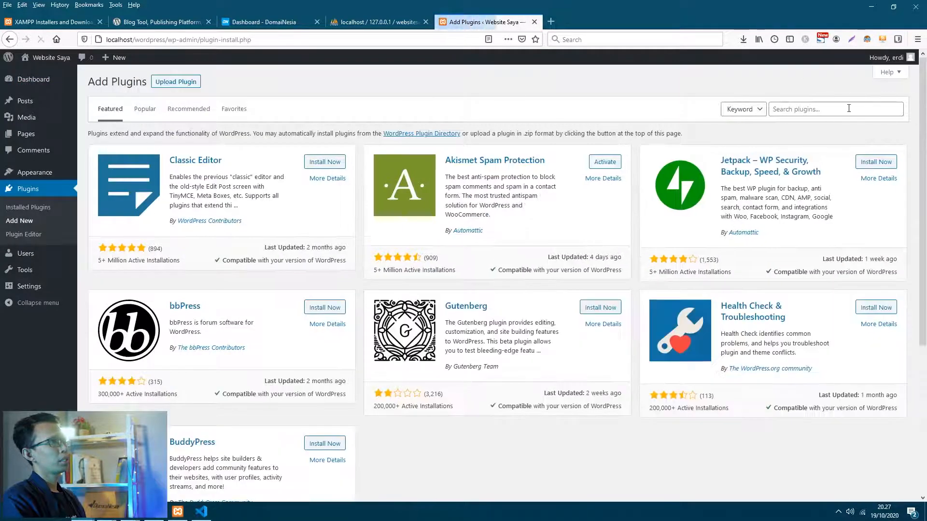
{"action": "left_click", "coordinate": [831, 111]}
{"action": "type", "text": "elementor"}
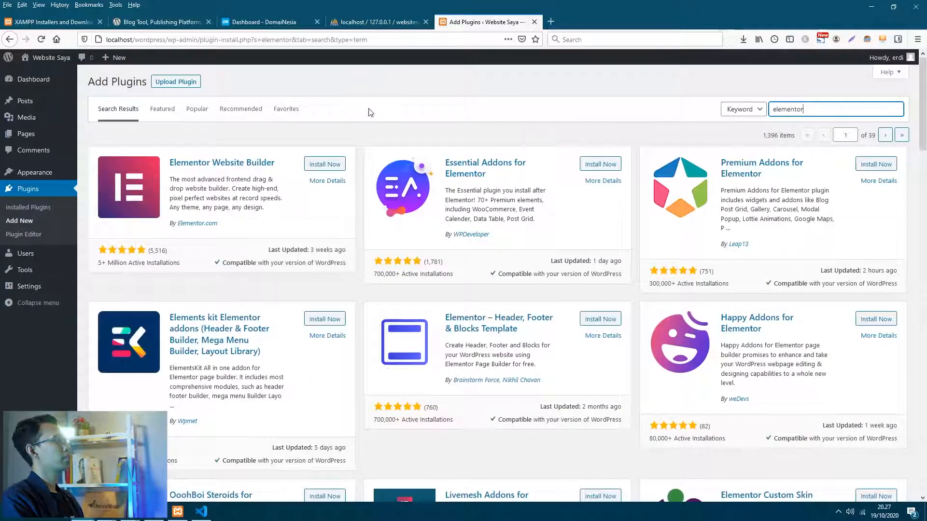
{"action": "left_click", "coordinate": [329, 165]}
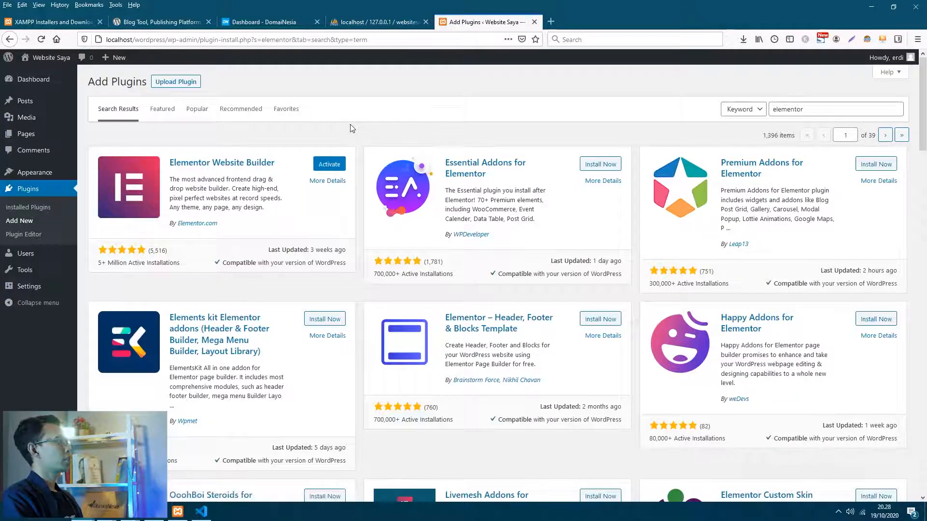
{"action": "left_click", "coordinate": [325, 165]}
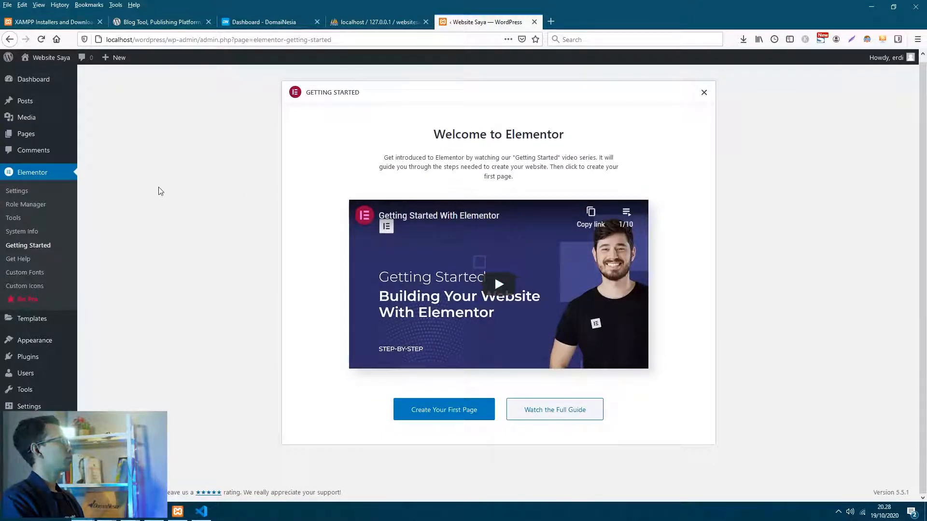
- Add a new page titled 'Homepage' and open it in Elementor via Edit with Elementor
{"action": "mouse_move", "coordinate": [58, 137]}
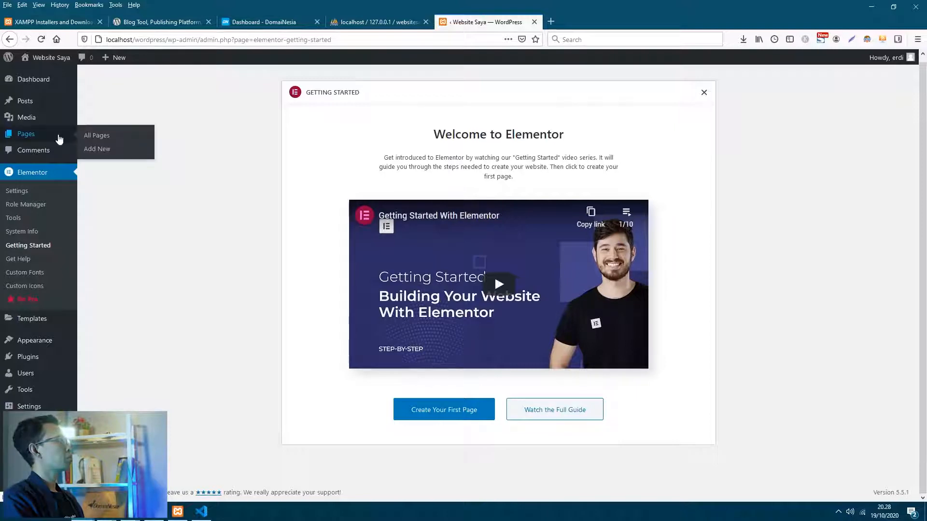
{"action": "left_click", "coordinate": [94, 139]}
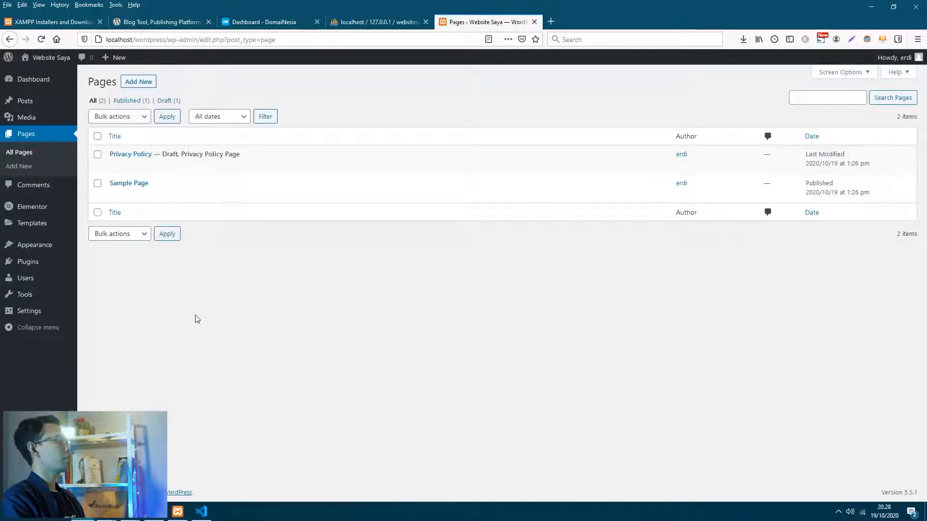
{"action": "mouse_move", "coordinate": [229, 172]}
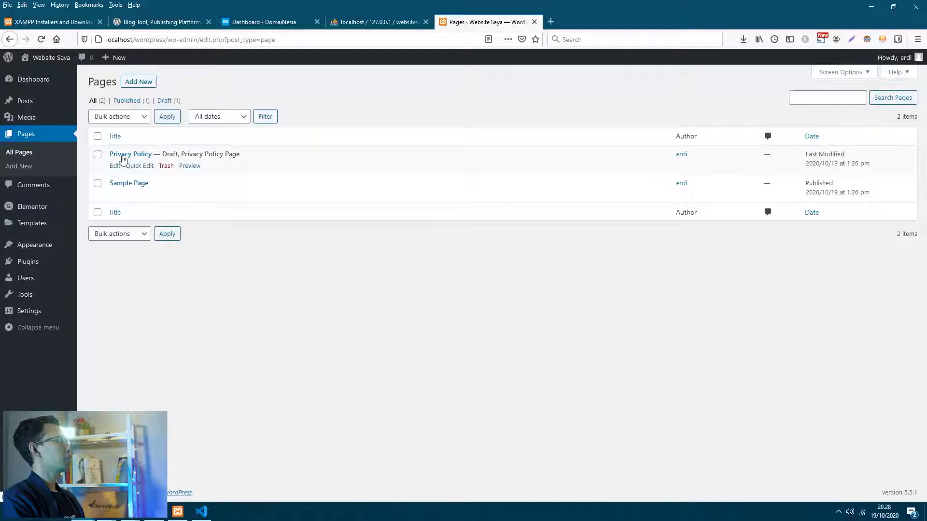
{"action": "left_click", "coordinate": [145, 82]}
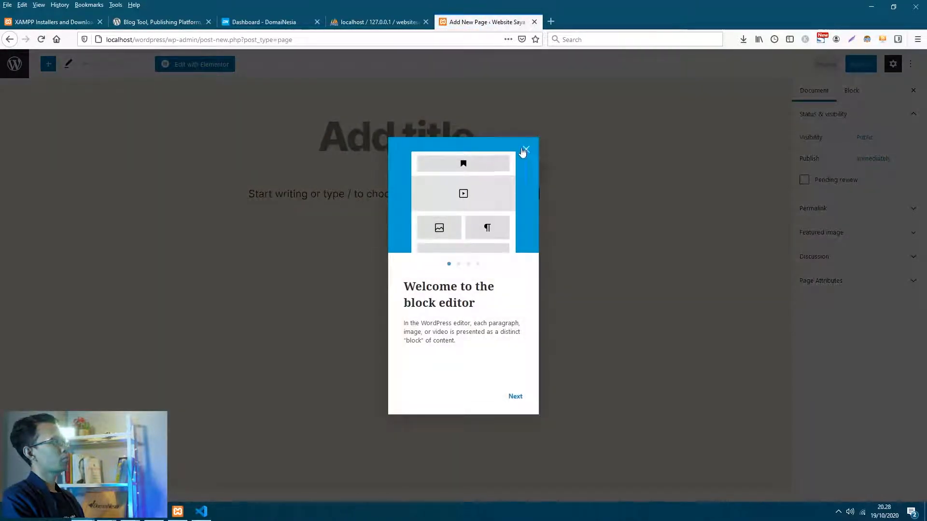
{"action": "left_click", "coordinate": [526, 149]}
{"action": "left_click", "coordinate": [353, 120]}
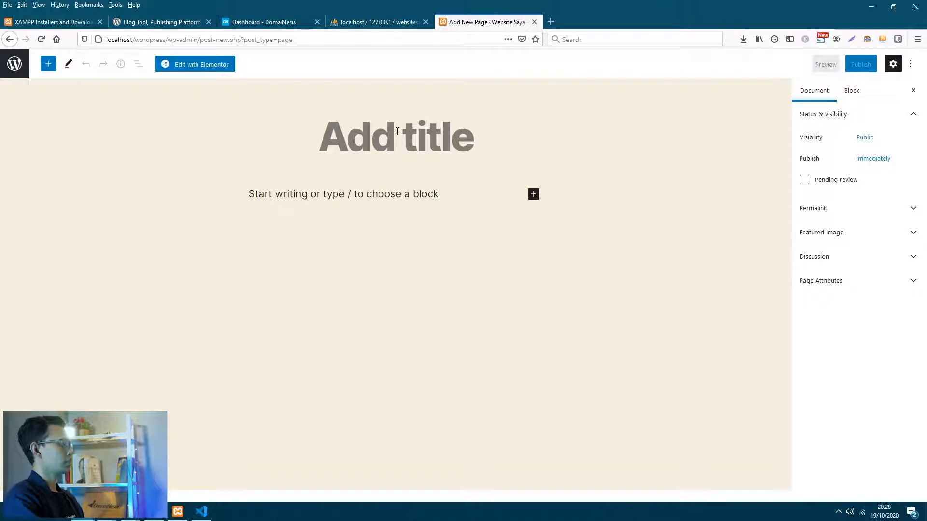
{"action": "type", "text": "Homepage"}
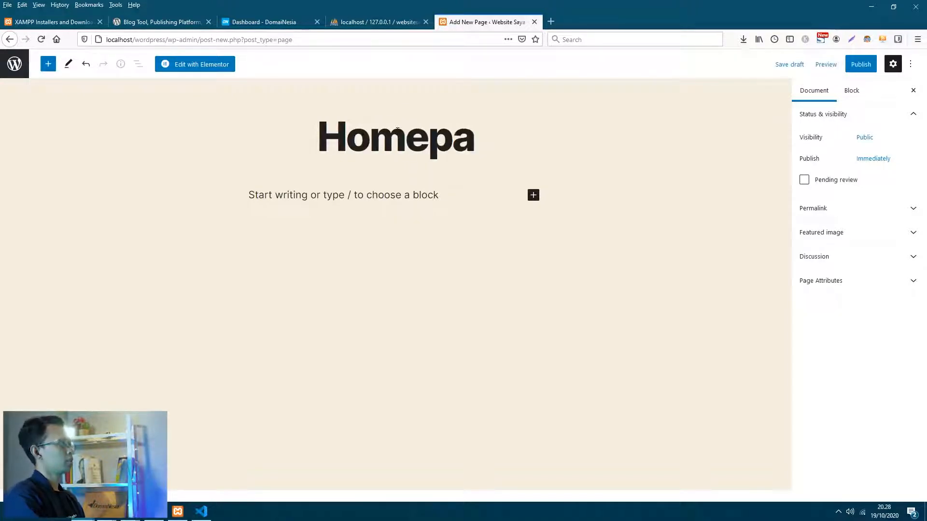
{"action": "left_click", "coordinate": [209, 65]}
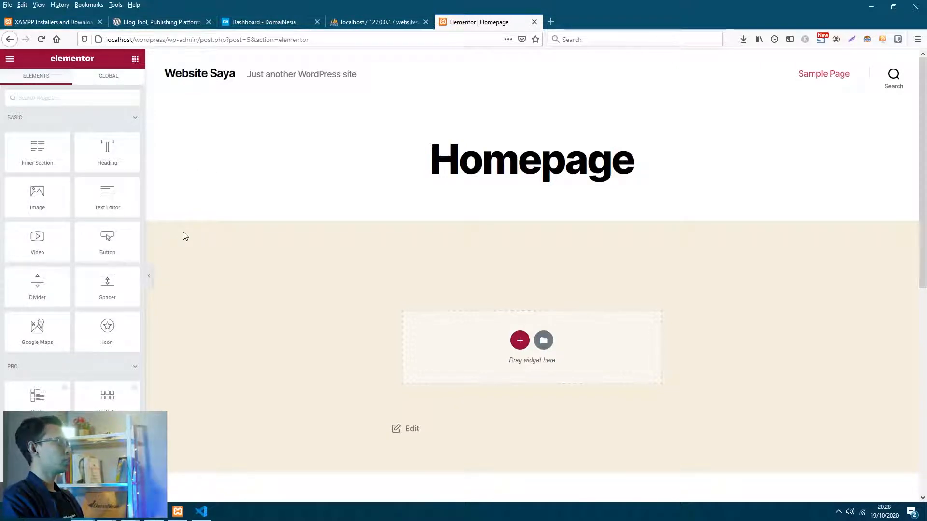
- Reload localhost/wordpress to preview the DotNut Factory site, then open DomaiNesia's hosting services list
{"action": "scroll", "coordinate": [185, 235], "scroll_direction": "down", "scroll_amount": 1}
{"action": "scroll", "coordinate": [185, 236], "scroll_direction": "up", "scroll_amount": 1}
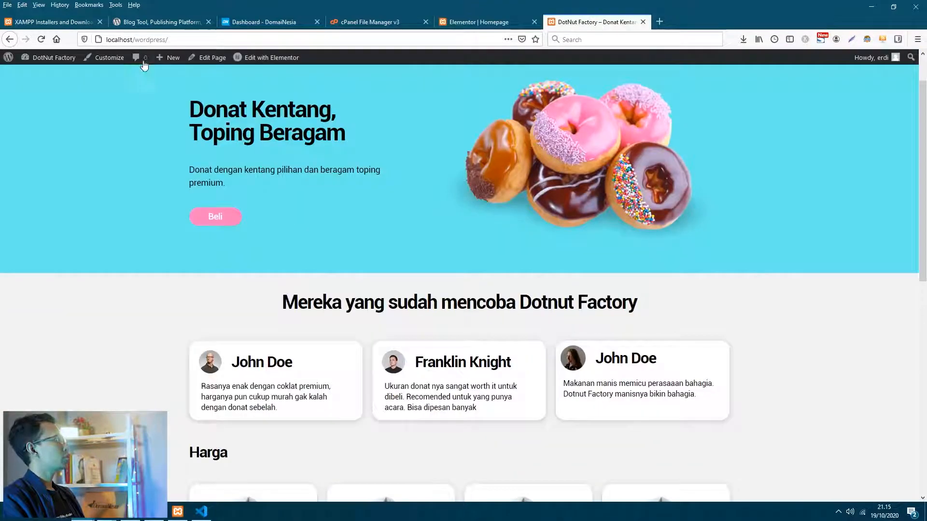
{"action": "left_click", "coordinate": [103, 42]}
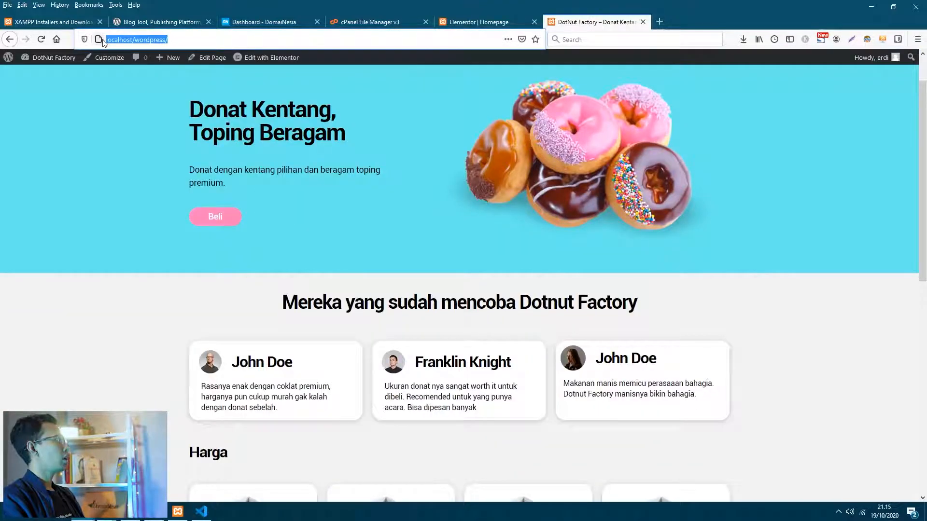
{"action": "left_click", "coordinate": [41, 39]}
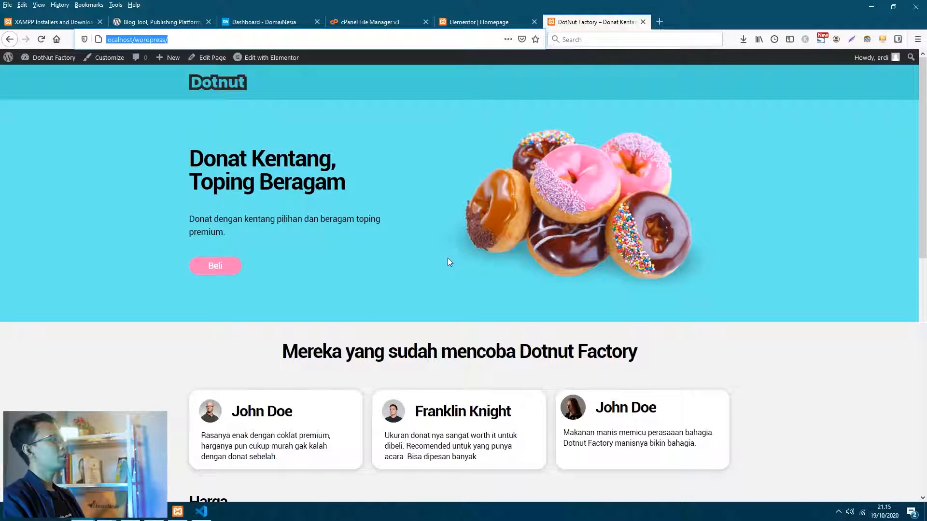
{"action": "left_click", "coordinate": [263, 22]}
{"action": "left_click", "coordinate": [64, 126]}
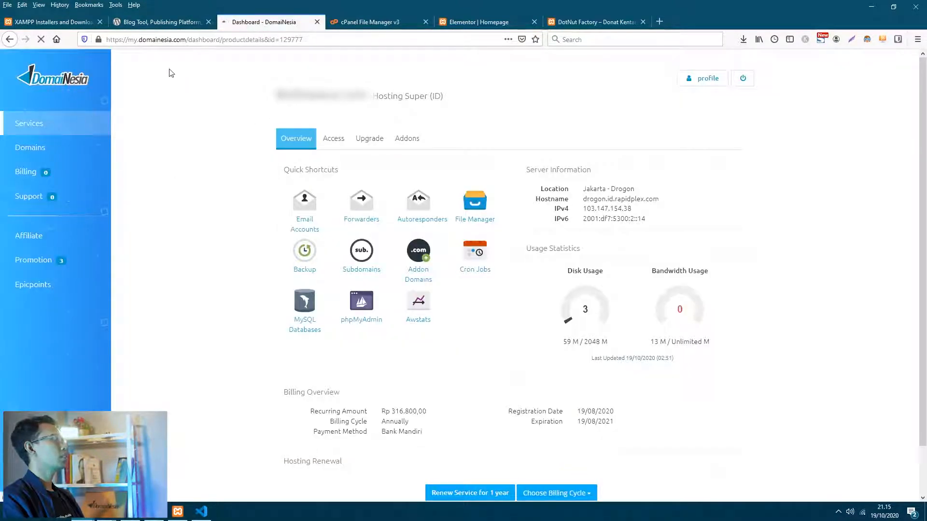
{"action": "left_click", "coordinate": [186, 39]}
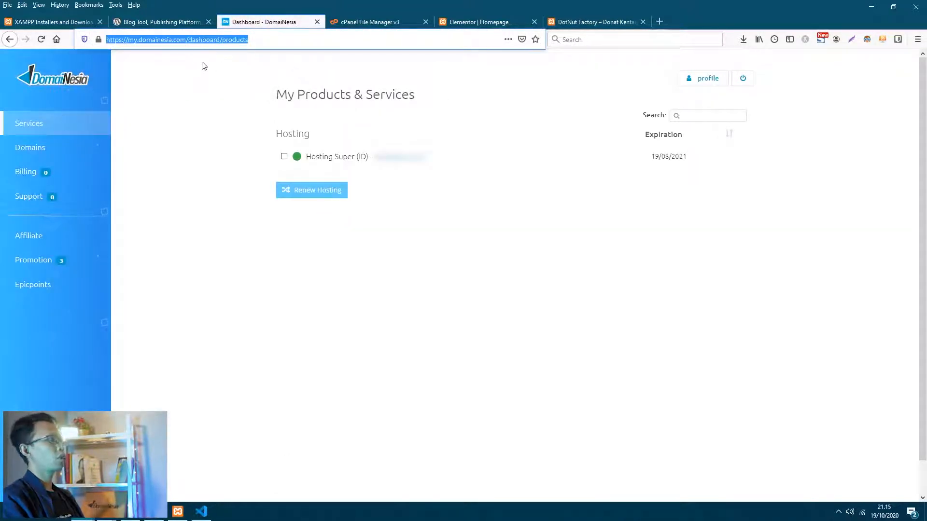
{"action": "left_click", "coordinate": [187, 91]}
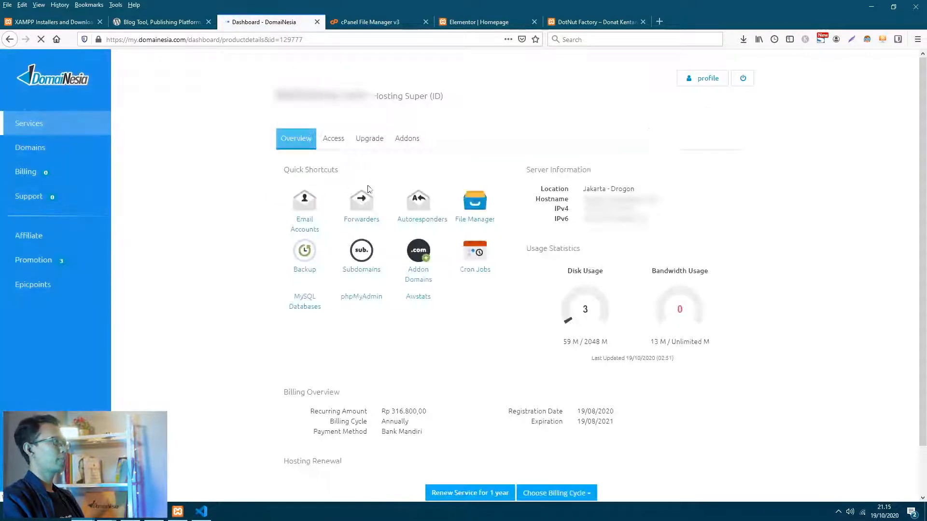
{"action": "scroll", "coordinate": [139, 224], "scroll_direction": "down", "scroll_amount": 2}
{"action": "scroll", "coordinate": [202, 253], "scroll_direction": "up", "scroll_amount": 1}
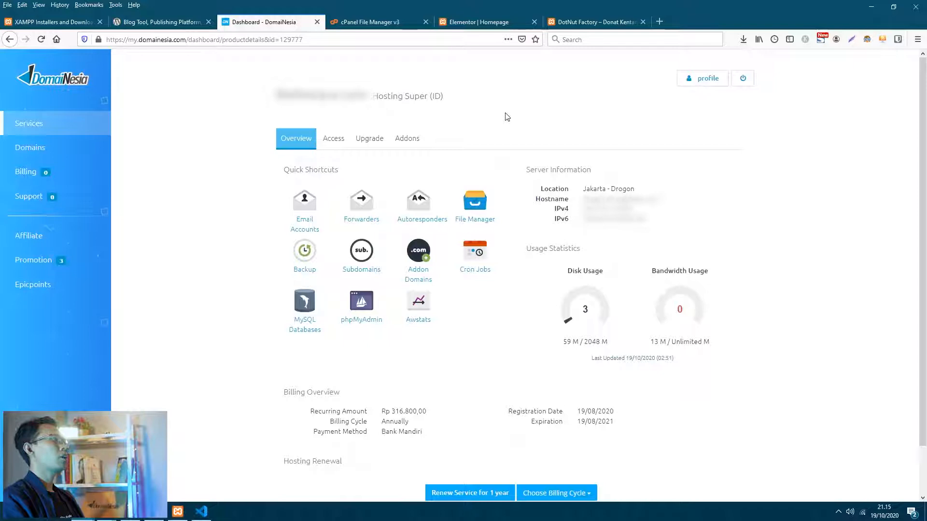
- Browse in File Explorer from the XAMPP installation folder into htdocs\wordpress
{"action": "left_click", "coordinate": [130, 512]}
{"action": "left_click", "coordinate": [368, 301]}
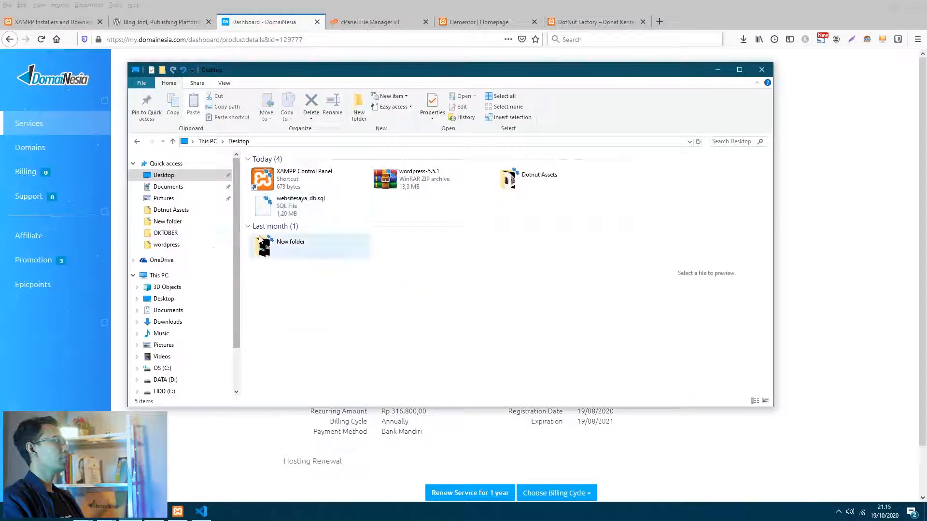
{"action": "scroll", "coordinate": [203, 336], "scroll_direction": "down", "scroll_amount": 1}
{"action": "left_click", "coordinate": [209, 437]}
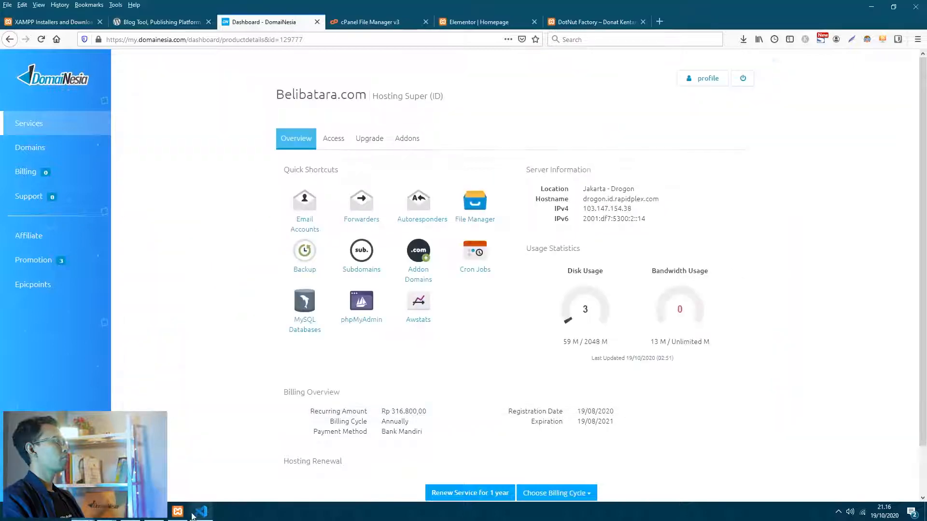
{"action": "left_click", "coordinate": [177, 512]}
{"action": "left_click", "coordinate": [411, 72]}
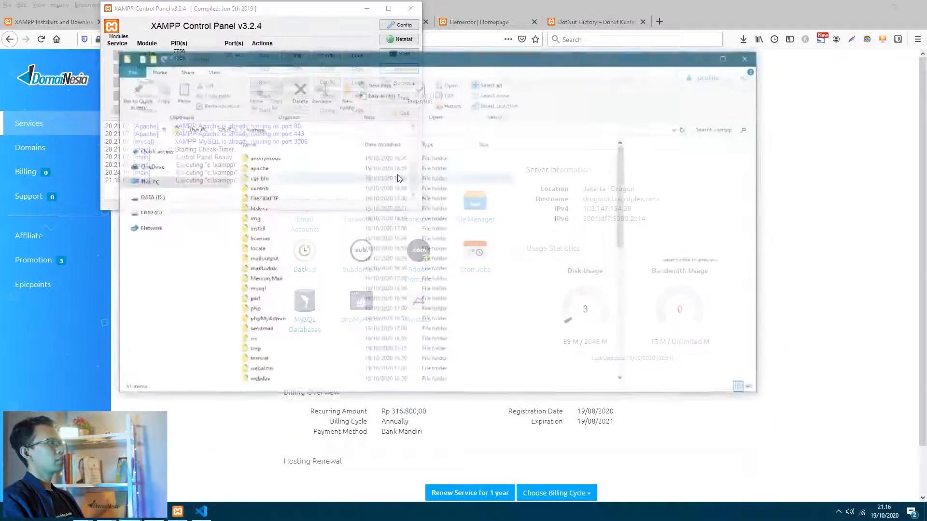
{"action": "double_click", "coordinate": [264, 211]}
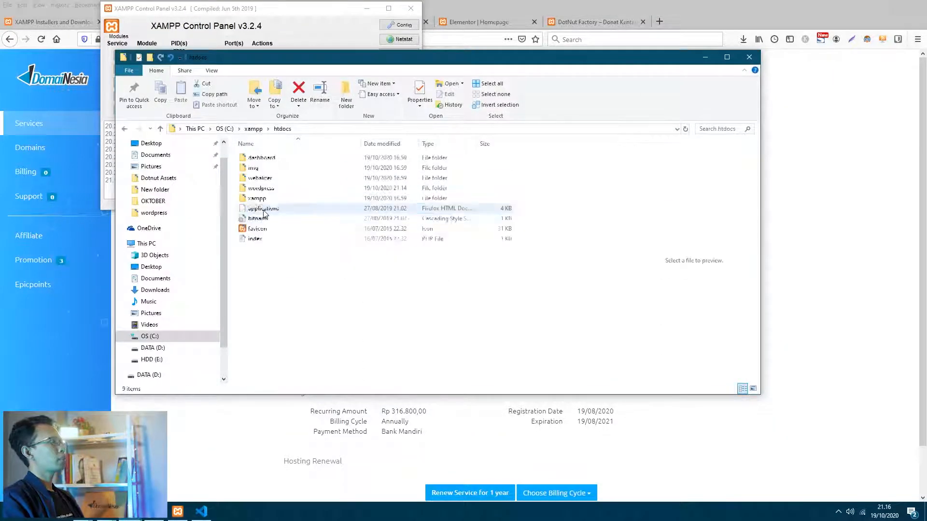
{"action": "double_click", "coordinate": [286, 191]}
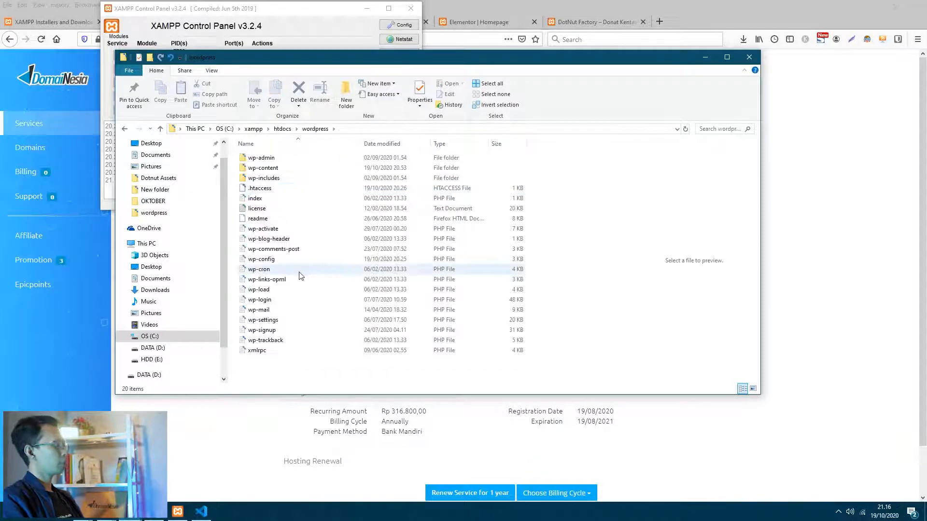
- Pack all 20 WordPress site files into wordpress.zip and select the new archive
{"action": "key", "text": "ctrl+a"}
{"action": "right_click", "coordinate": [290, 170]}
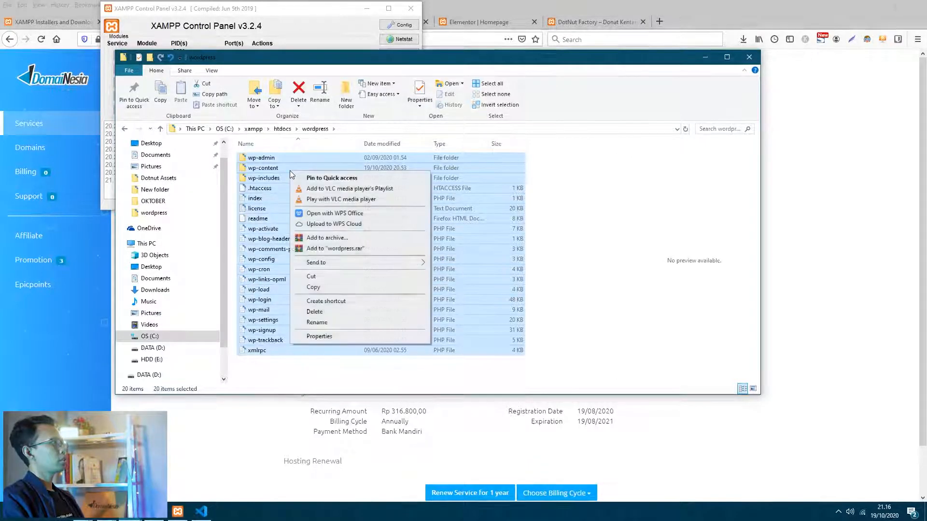
{"action": "left_click", "coordinate": [327, 238]}
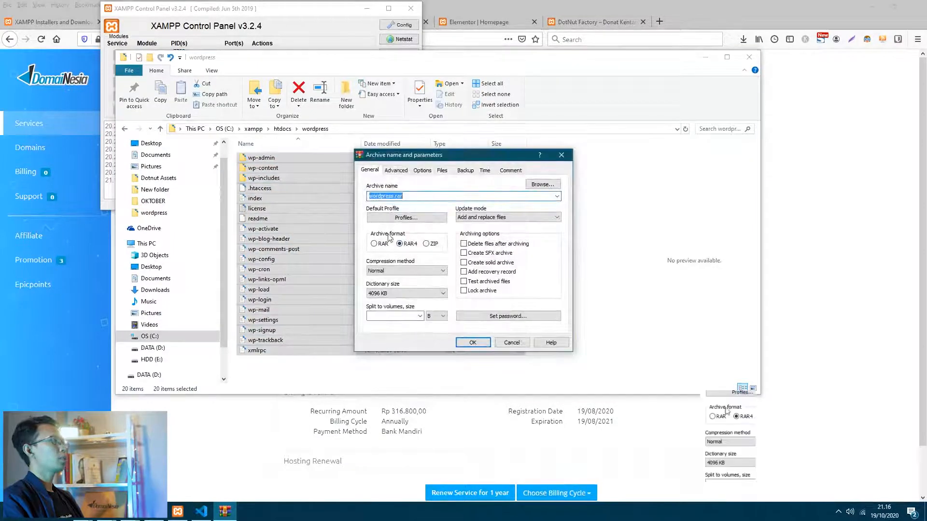
{"action": "left_click", "coordinate": [425, 243]}
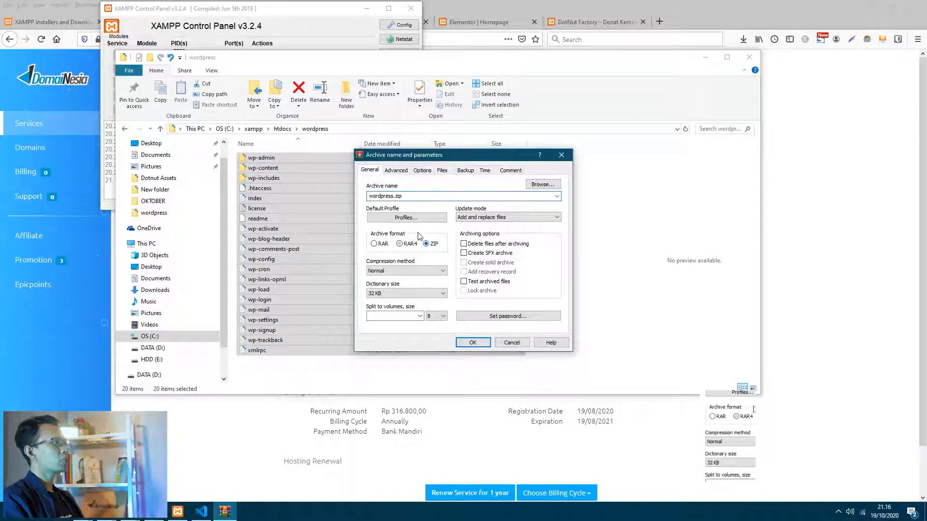
{"action": "left_click", "coordinate": [382, 196]}
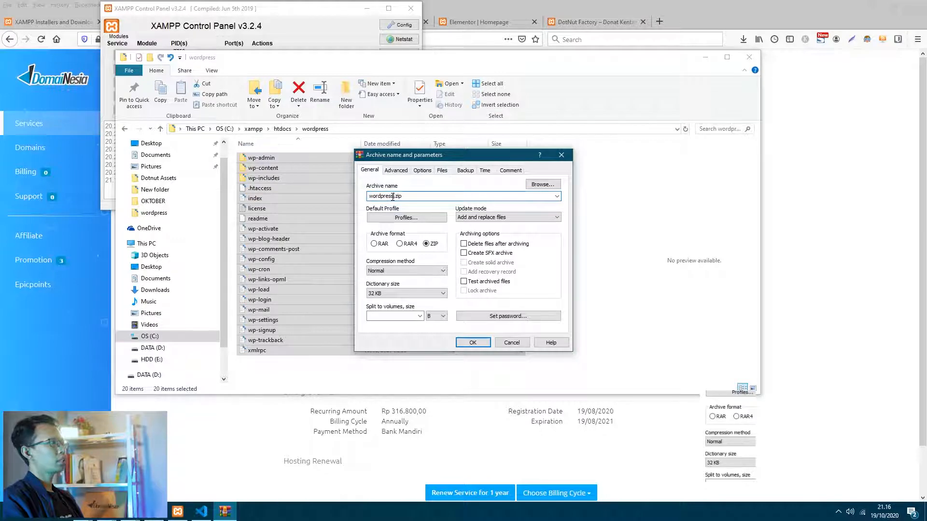
{"action": "left_click", "coordinate": [472, 345]}
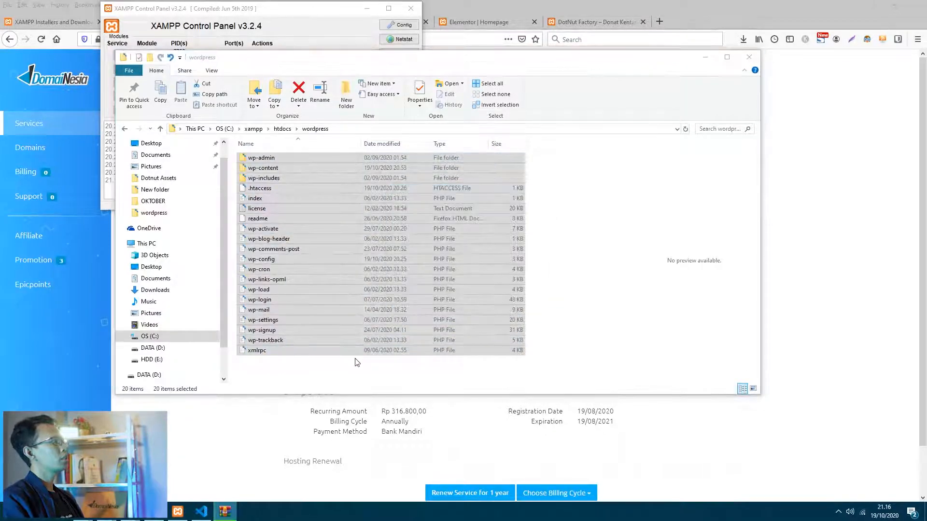
{"action": "left_click", "coordinate": [286, 379]}
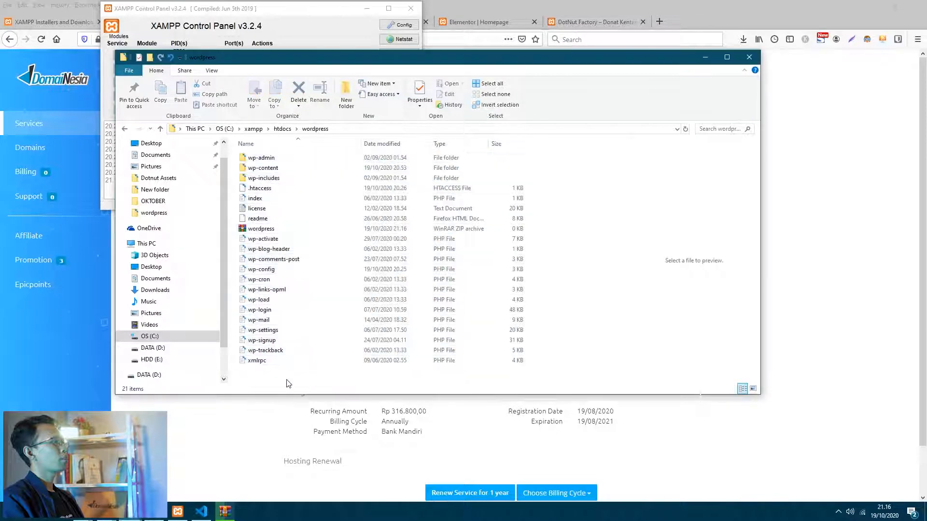
{"action": "left_click", "coordinate": [286, 233]}
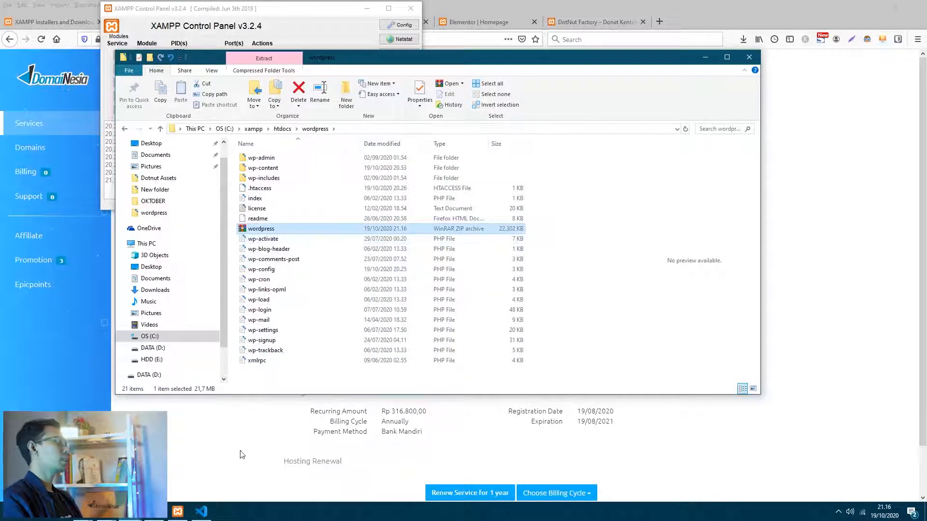
- Log in to cPanel from the DomaiNesia service's access options
{"action": "left_click", "coordinate": [241, 463]}
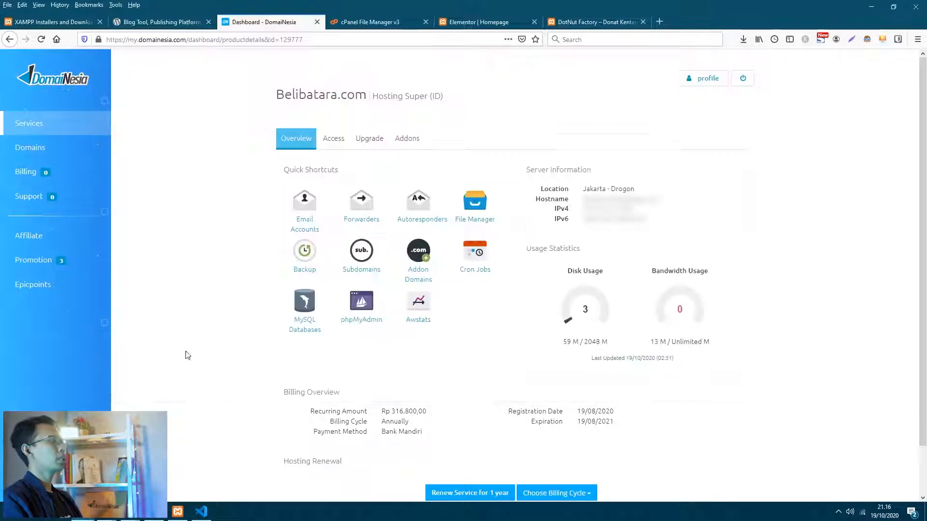
{"action": "left_click", "coordinate": [328, 139]}
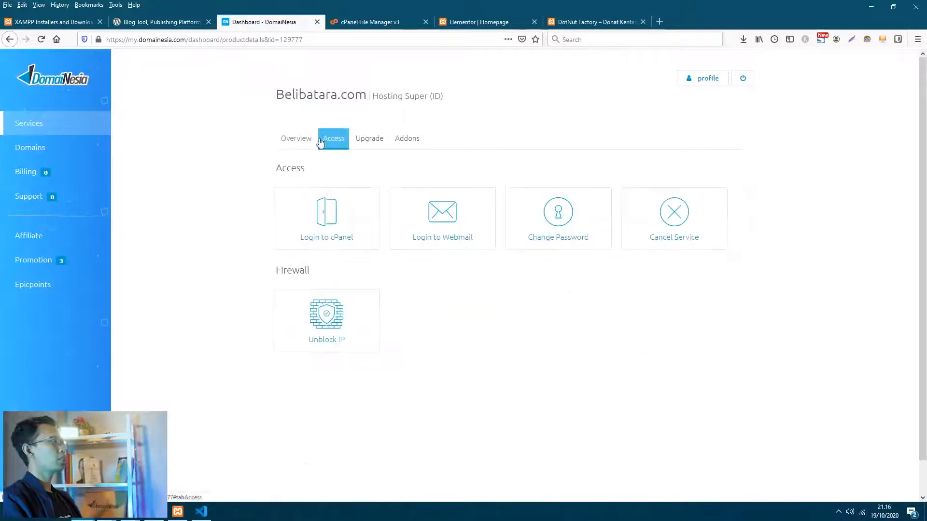
{"action": "left_click", "coordinate": [328, 217]}
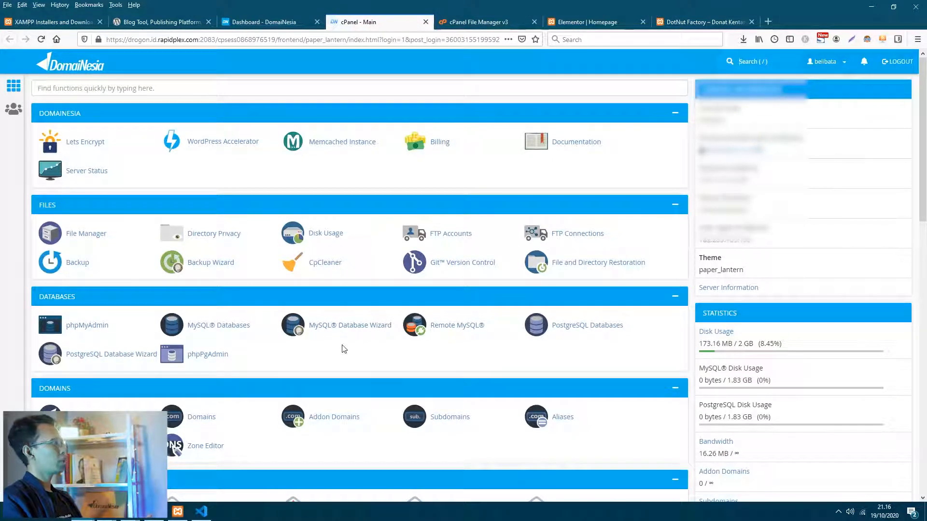
- Open File Manager from cPanel's Files section, listing public_html, etc and logs
{"action": "scroll", "coordinate": [356, 323], "scroll_direction": "down", "scroll_amount": 3}
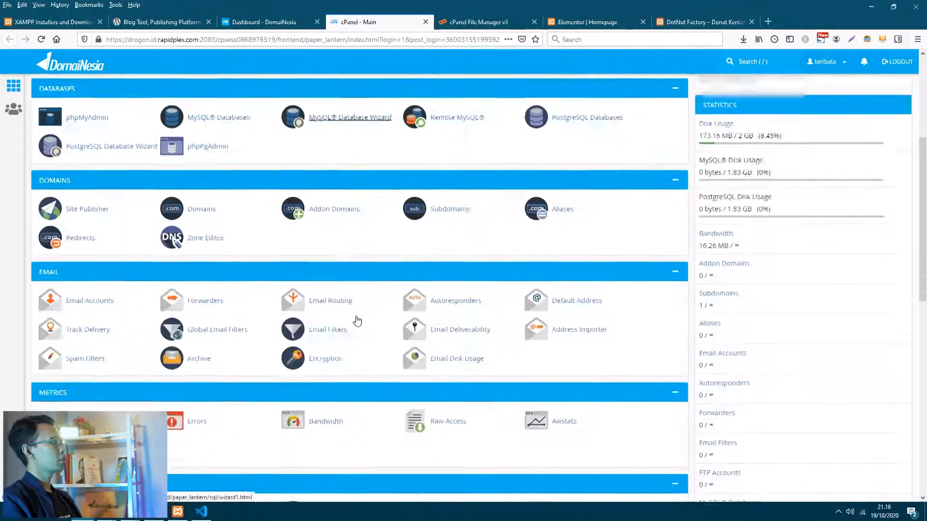
{"action": "scroll", "coordinate": [356, 322], "scroll_direction": "up", "scroll_amount": 3}
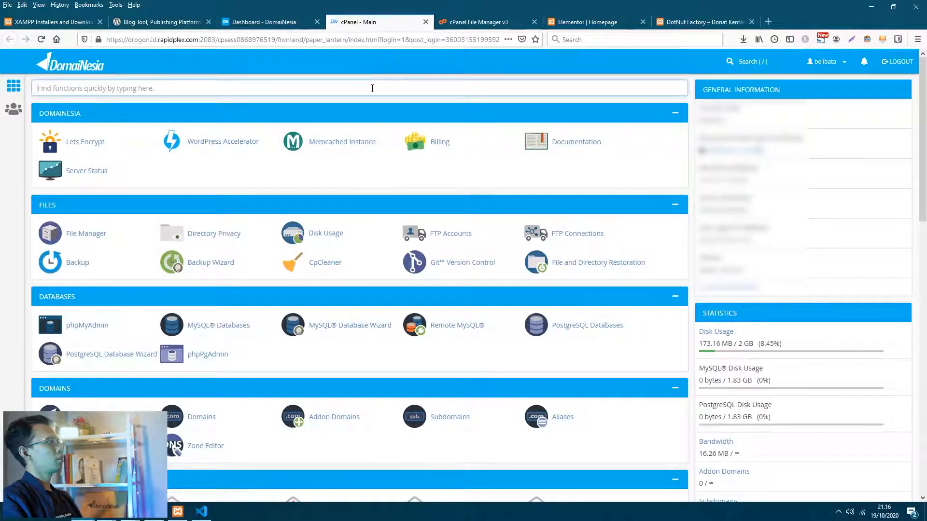
{"action": "left_click", "coordinate": [76, 235]}
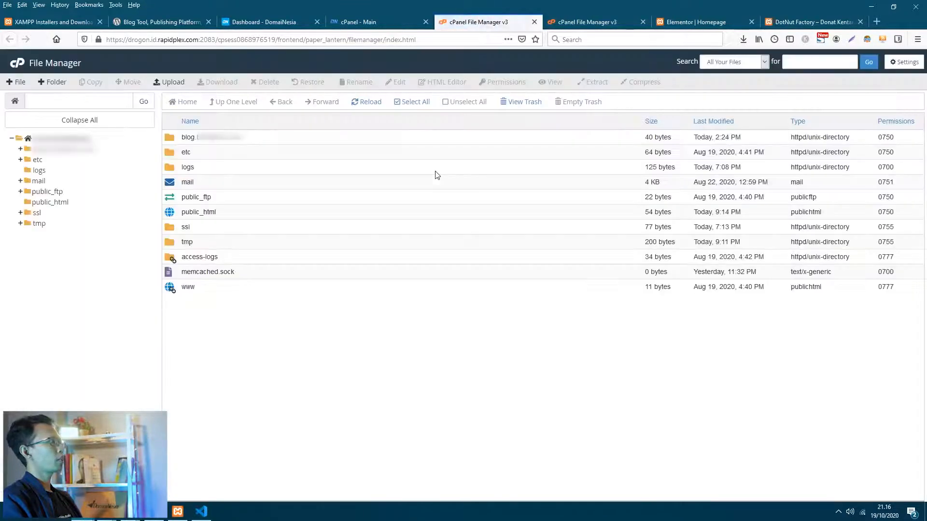
- Open the empty public_html folder and load the domain privately, showing a bare Index of /
{"action": "double_click", "coordinate": [229, 214]}
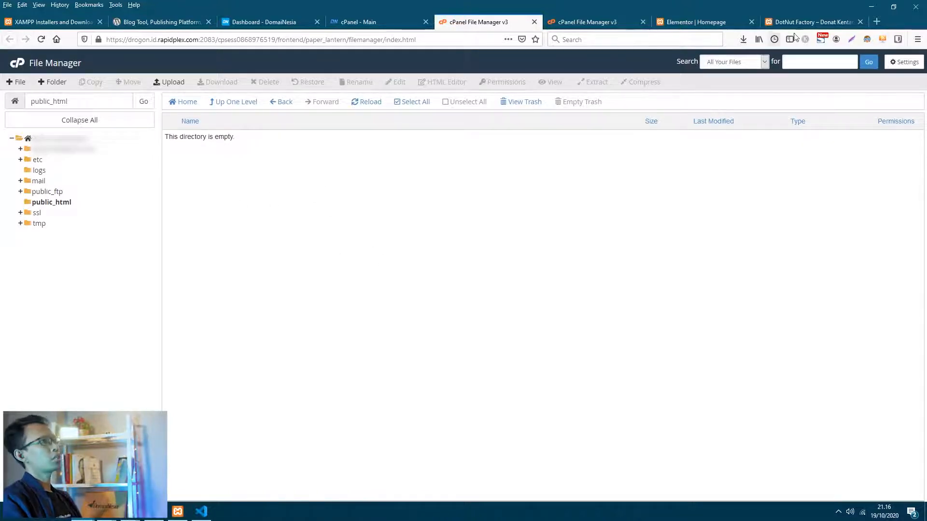
{"action": "left_click", "coordinate": [877, 21]}
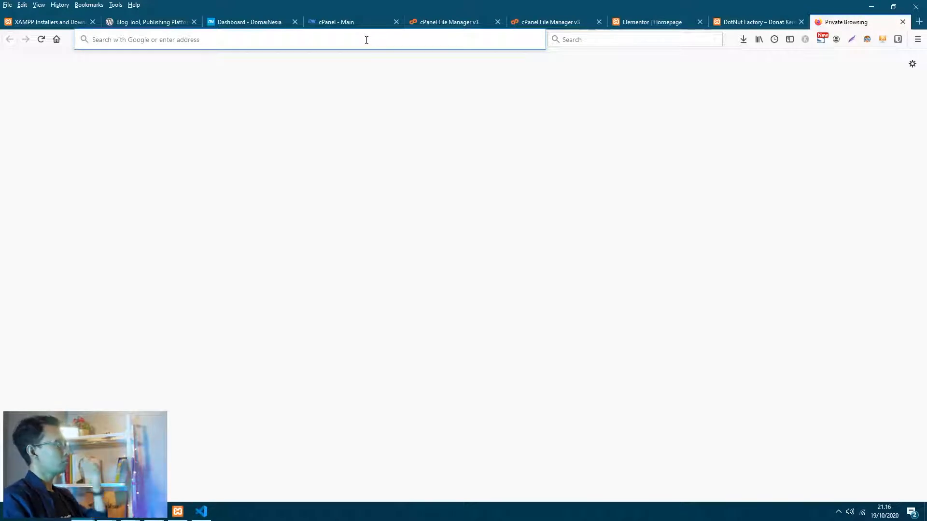
{"action": "left_click", "coordinate": [258, 24]}
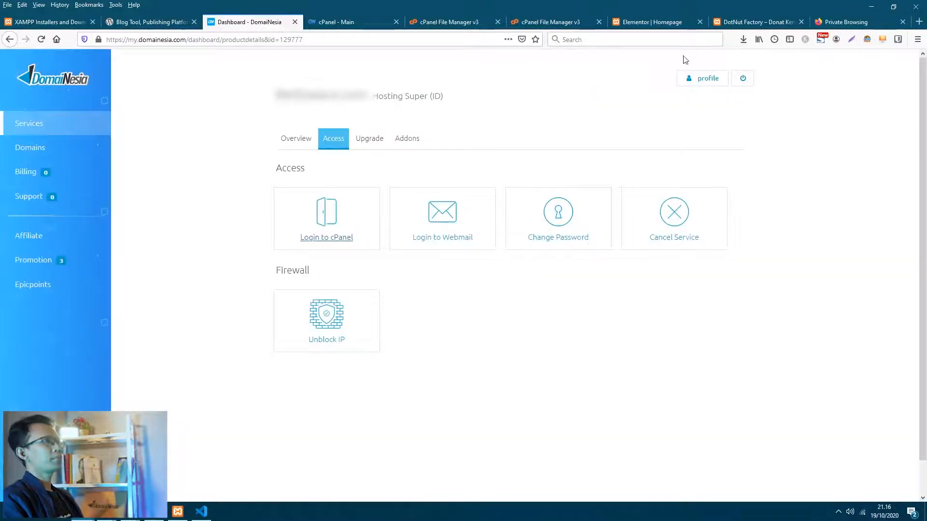
{"action": "left_click", "coordinate": [835, 22]}
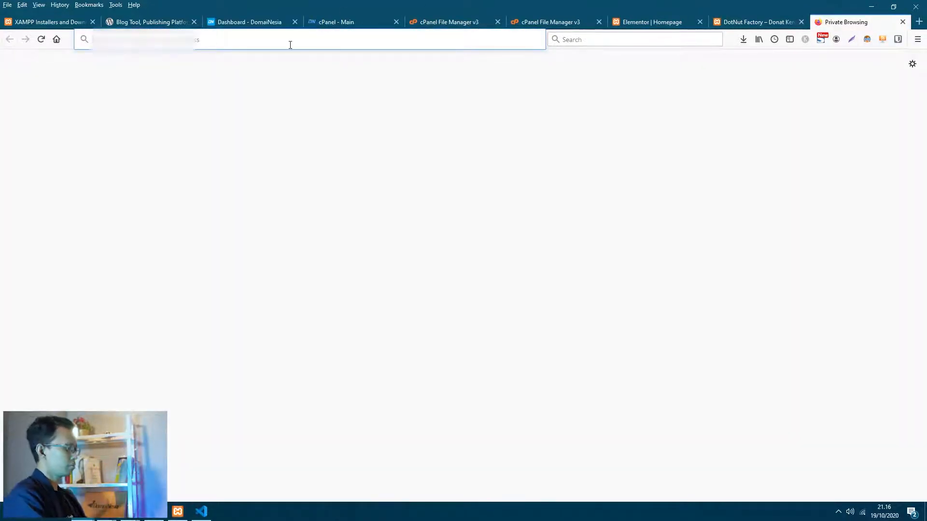
{"action": "type", "text": "..."}
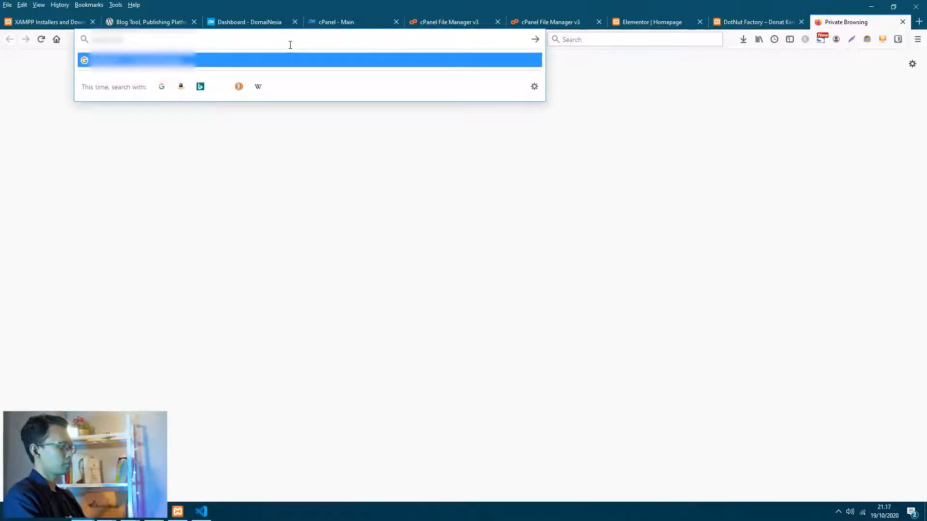
{"action": "key", "text": "Return"}
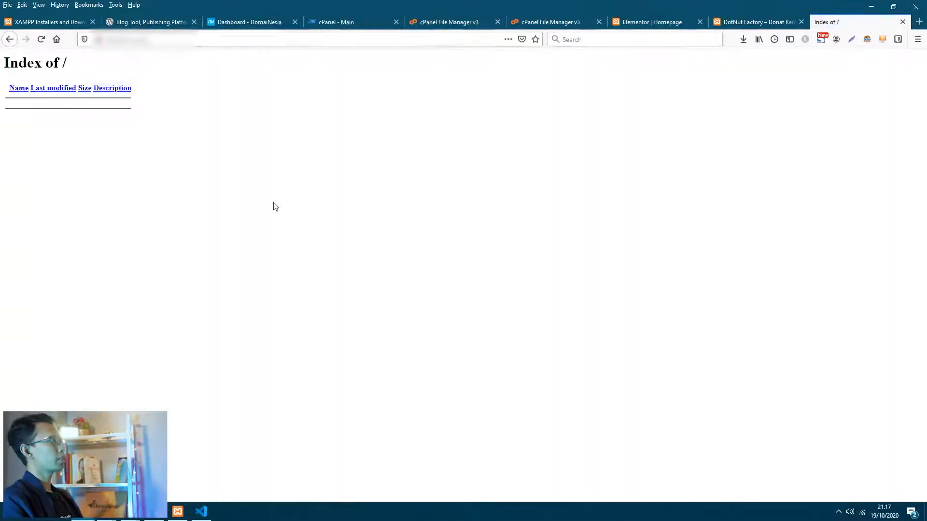
{"action": "left_click", "coordinate": [437, 22]}
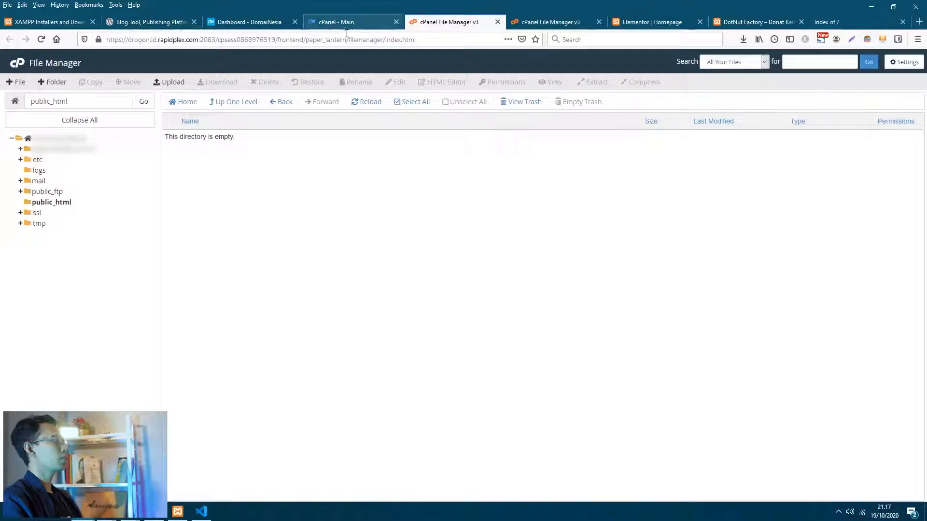
- Upload wordpress.zip from C:\xampp\htdocs\wordpress to public_html and return once it reaches 100%
{"action": "left_click", "coordinate": [169, 82]}
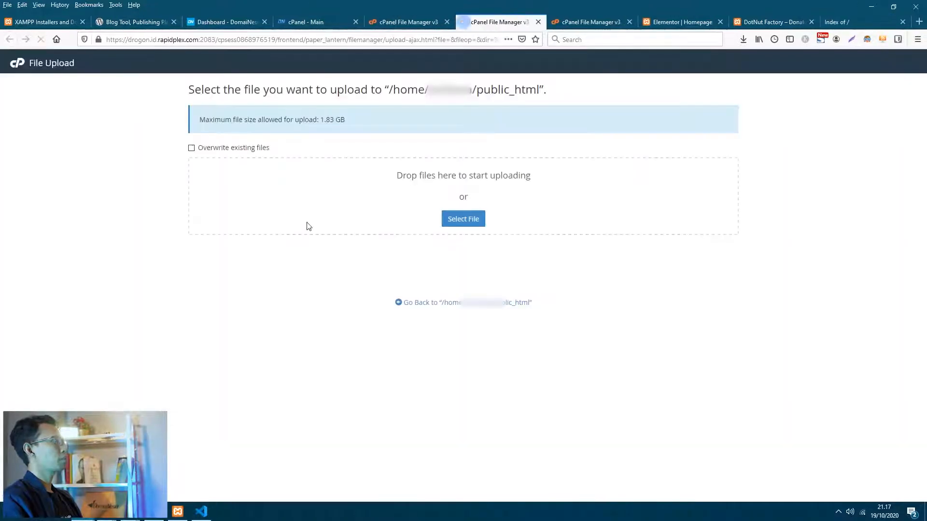
{"action": "left_click", "coordinate": [463, 219]}
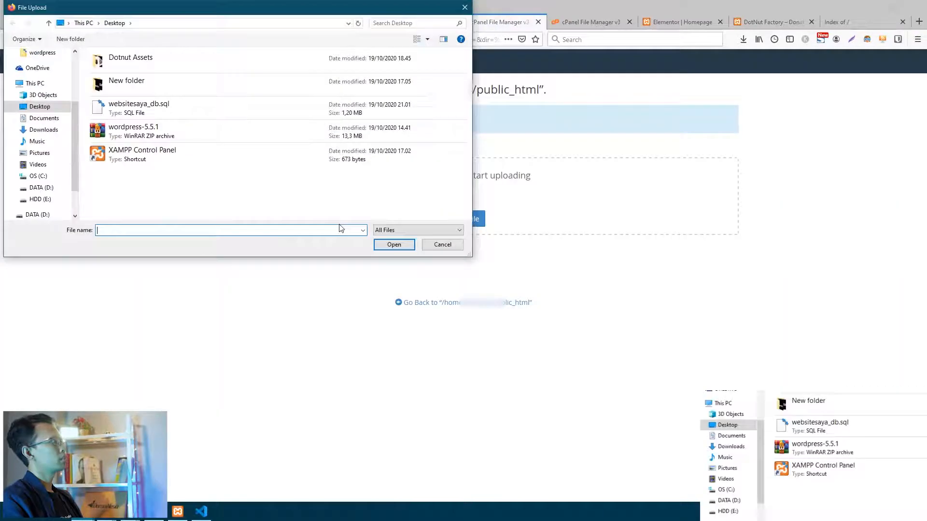
{"action": "left_click", "coordinate": [45, 177]}
{"action": "double_click", "coordinate": [109, 184]}
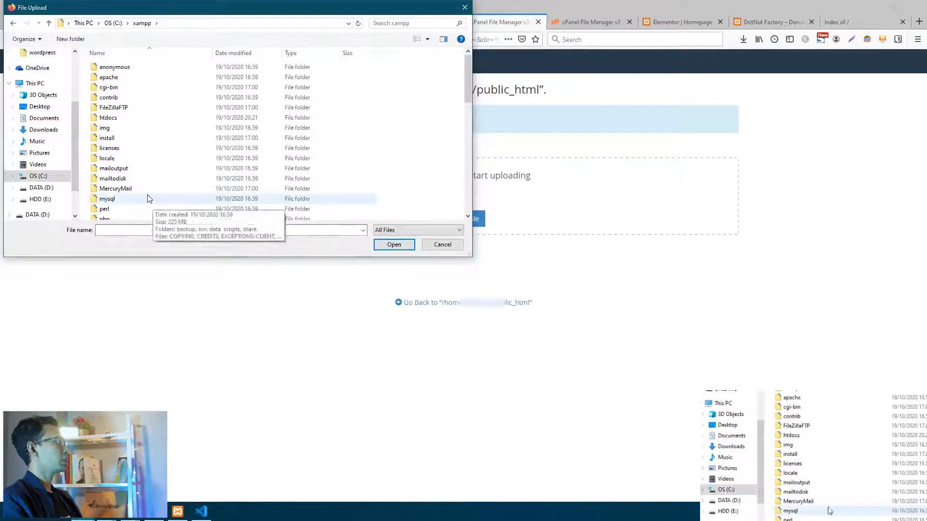
{"action": "double_click", "coordinate": [119, 119]}
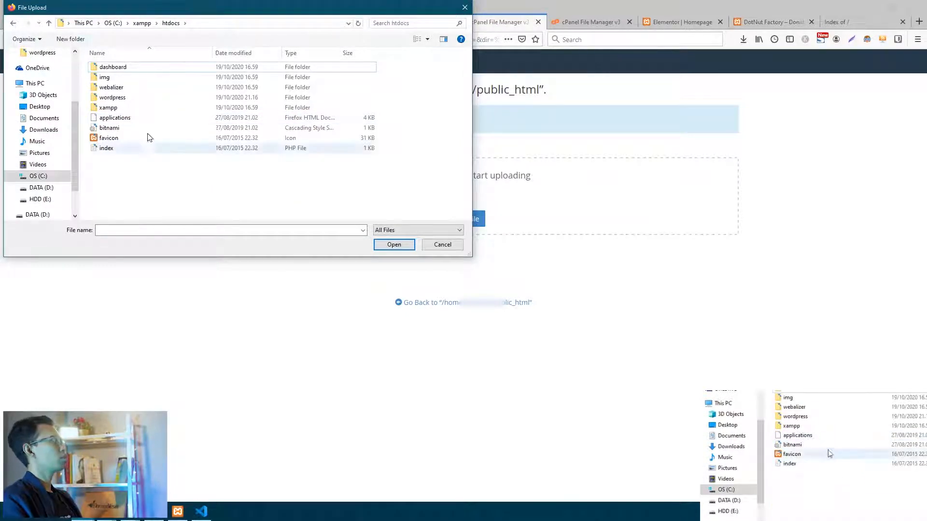
{"action": "double_click", "coordinate": [135, 98]}
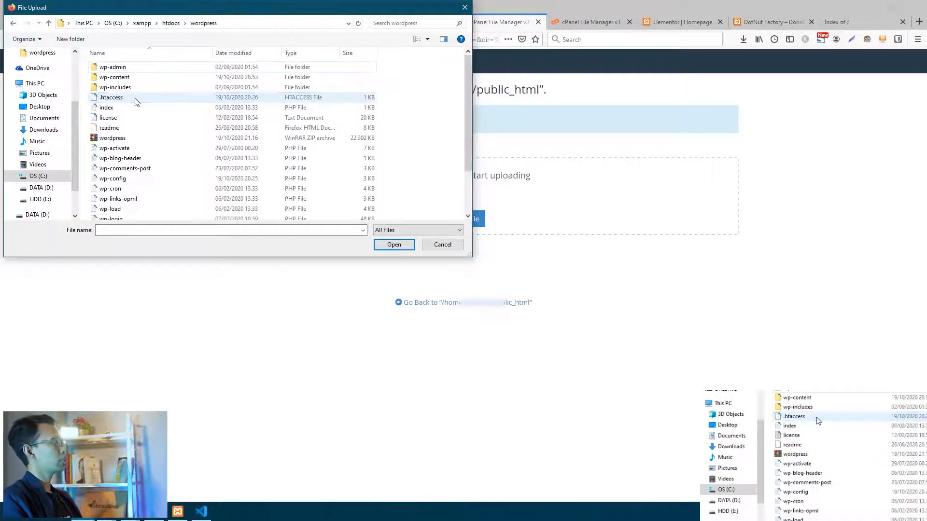
{"action": "left_click", "coordinate": [124, 142]}
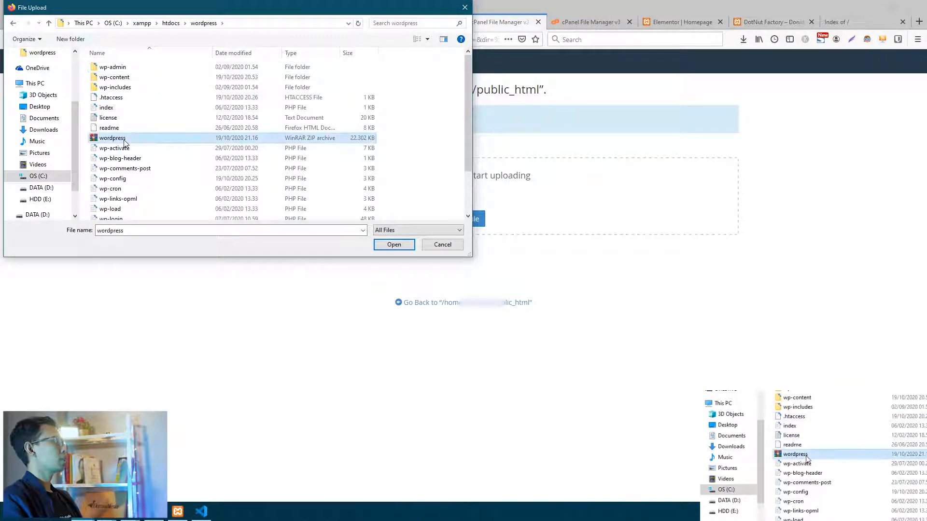
{"action": "left_click", "coordinate": [394, 245]}
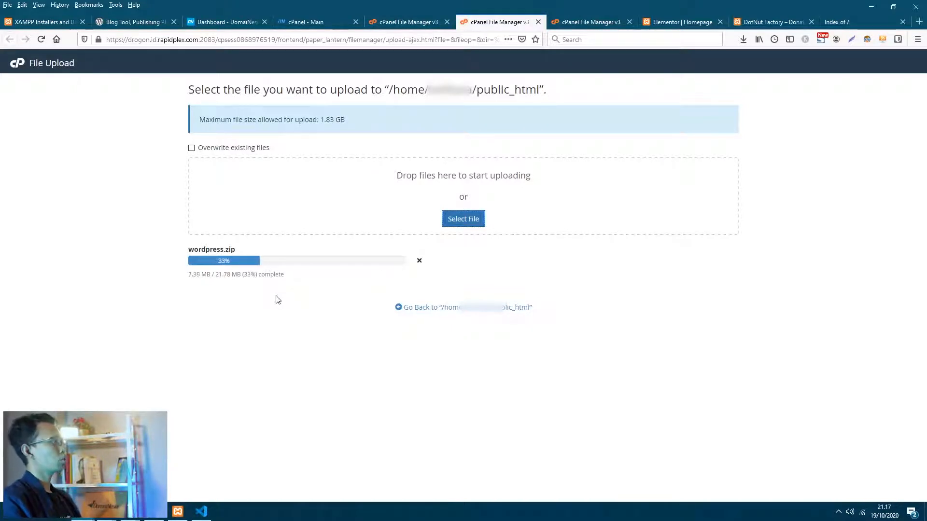
{"action": "triple_click", "coordinate": [282, 276]}
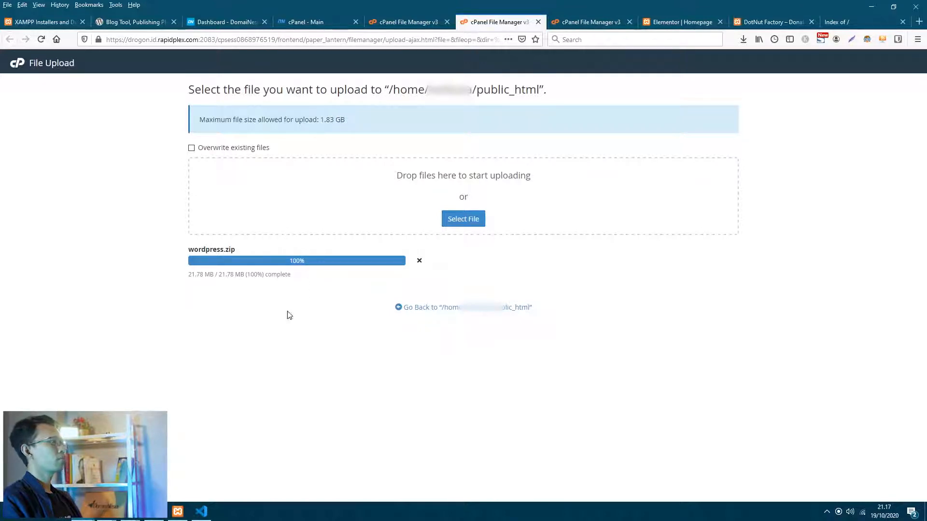
{"action": "left_click", "coordinate": [450, 309]}
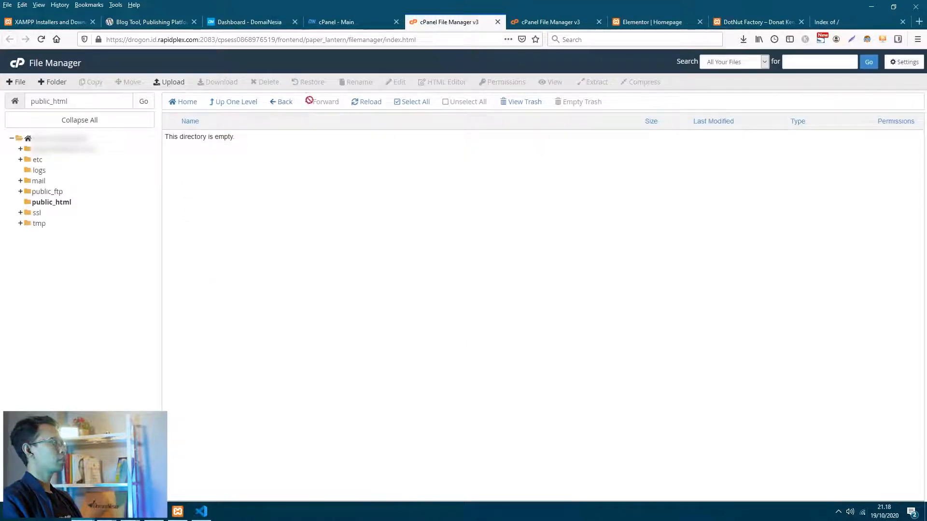
- Refresh File Manager and reopen public_html to look for the uploaded archive
{"action": "left_click", "coordinate": [369, 103]}
{"action": "left_click", "coordinate": [369, 103]}
{"action": "left_click", "coordinate": [369, 103]}
{"action": "left_click", "coordinate": [369, 102]}
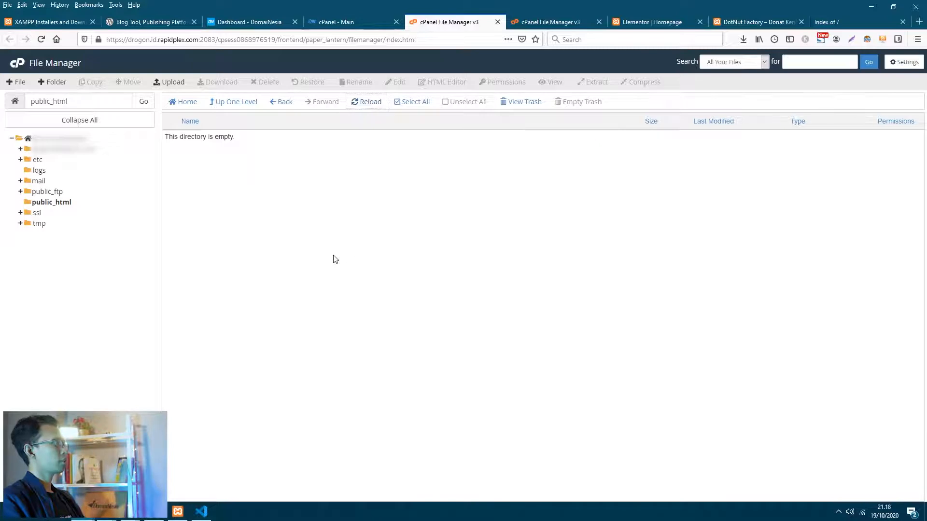
{"action": "left_click", "coordinate": [356, 103]}
{"action": "key", "text": "F5"}
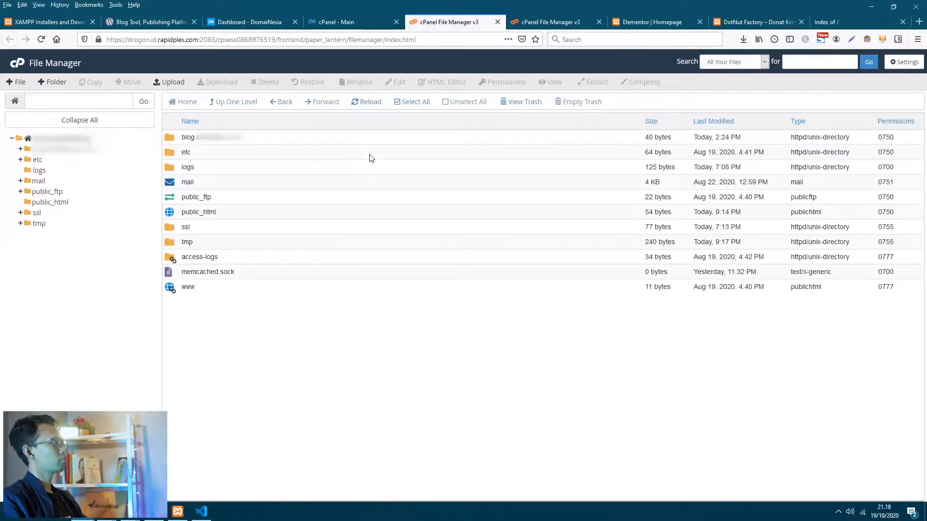
{"action": "double_click", "coordinate": [217, 212]}
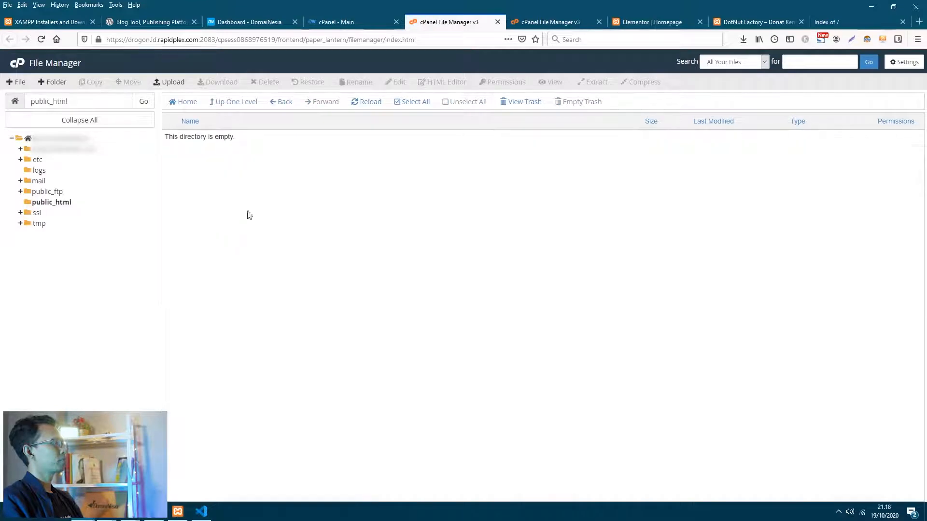
{"action": "key", "text": "F5"}
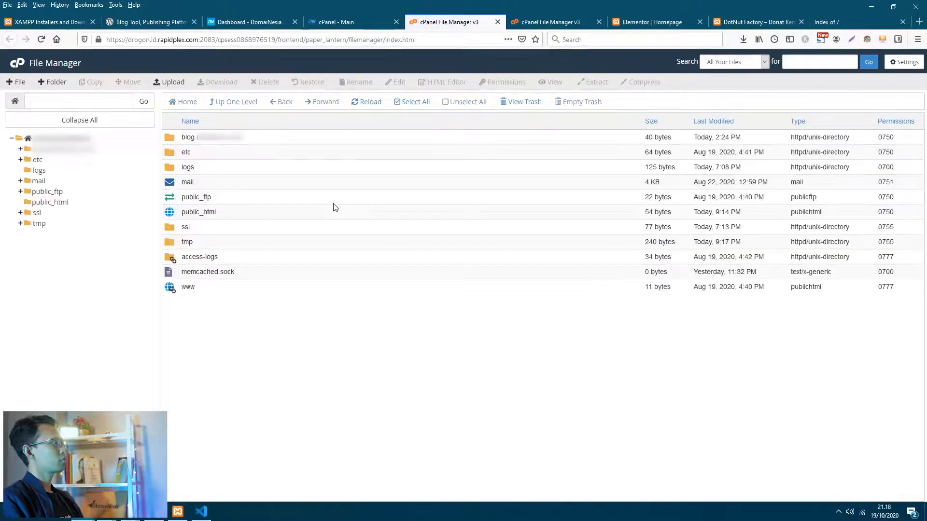
{"action": "double_click", "coordinate": [224, 215]}
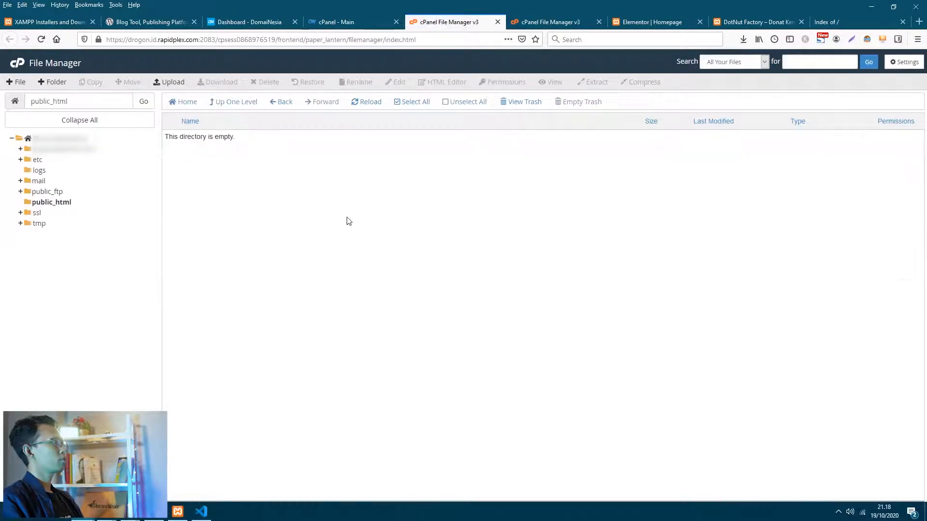
- Retry uploading wordpress.zip, declining to overwrite the copy already on the server
{"action": "left_click", "coordinate": [167, 82]}
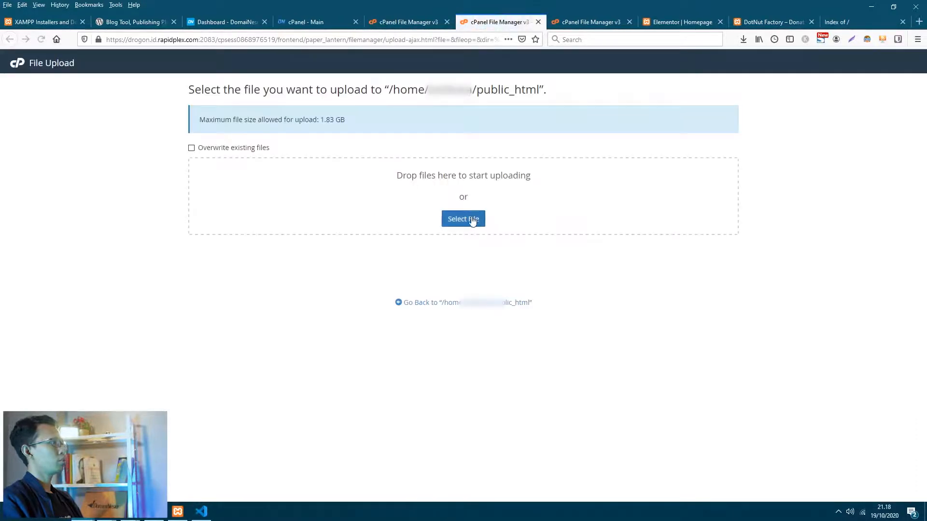
{"action": "left_click", "coordinate": [472, 220]}
{"action": "left_click", "coordinate": [112, 139]}
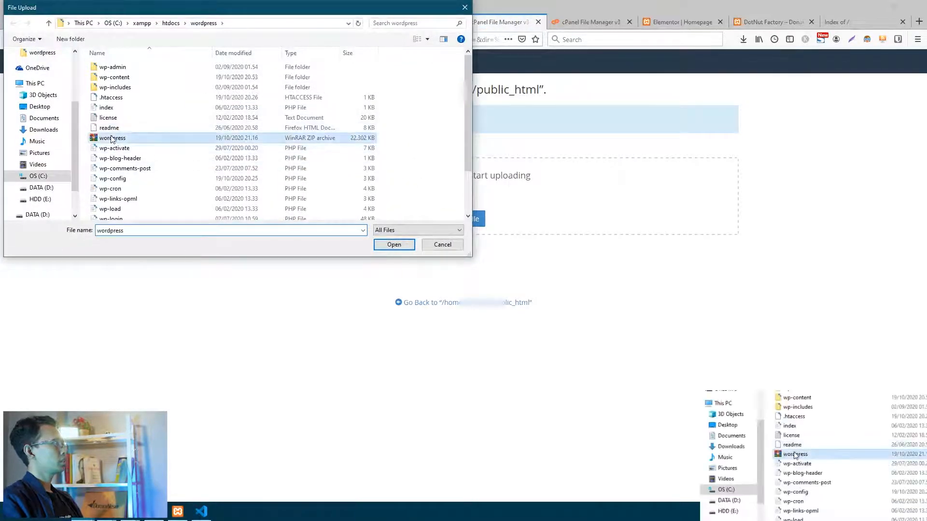
{"action": "double_click", "coordinate": [112, 139]}
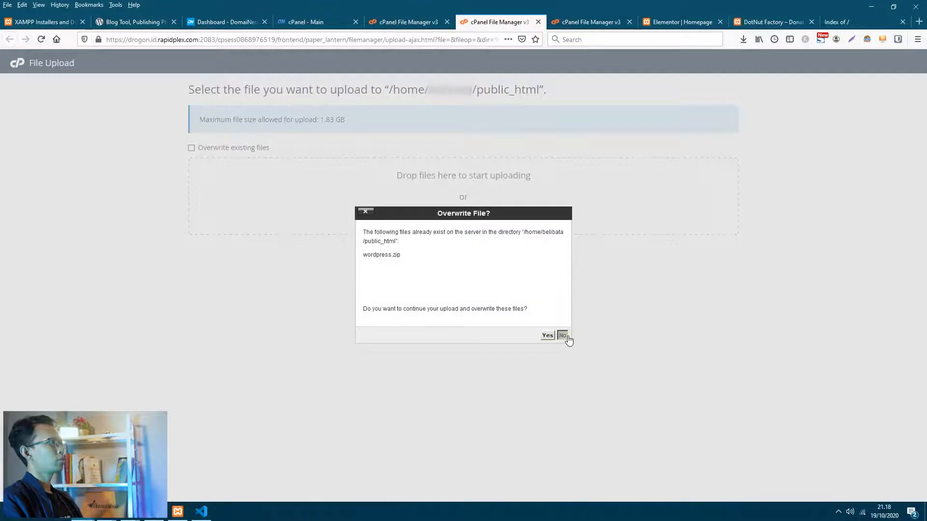
{"action": "left_click", "coordinate": [567, 336]}
{"action": "left_click", "coordinate": [408, 23]}
- Reload, reopen public_html and bring up the context menu for wordpress.zip
{"action": "key", "text": "F5"}
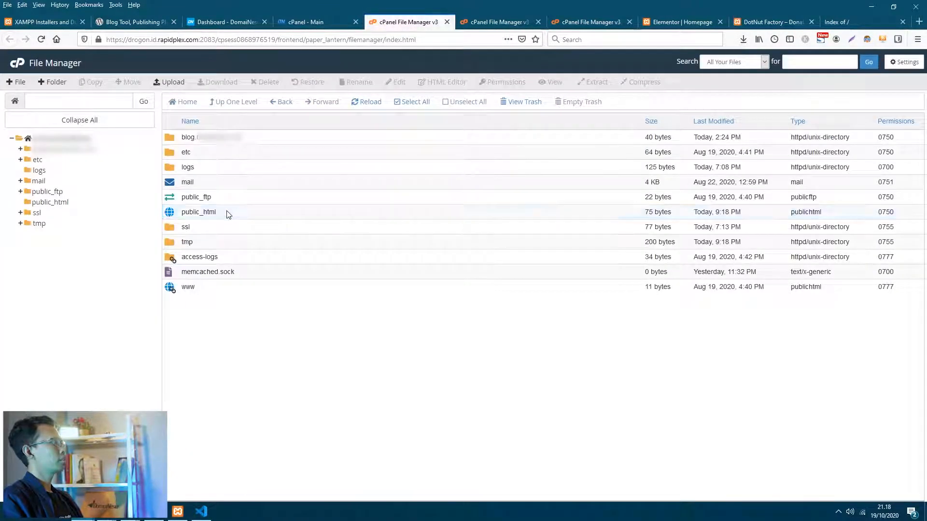
{"action": "double_click", "coordinate": [228, 214]}
{"action": "left_click", "coordinate": [238, 142]}
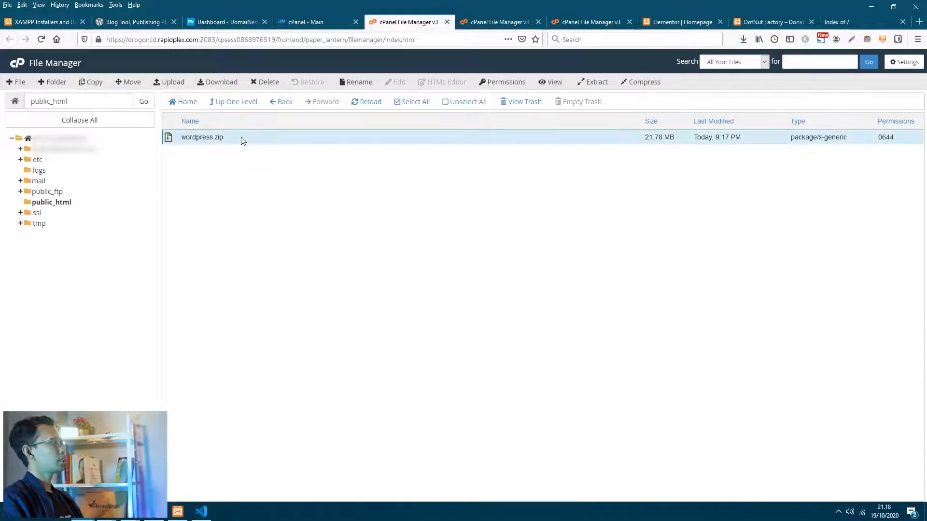
{"action": "right_click", "coordinate": [242, 141]}
- Extract wordpress.zip into /public_html and review the extracted WordPress files
{"action": "left_click", "coordinate": [285, 243]}
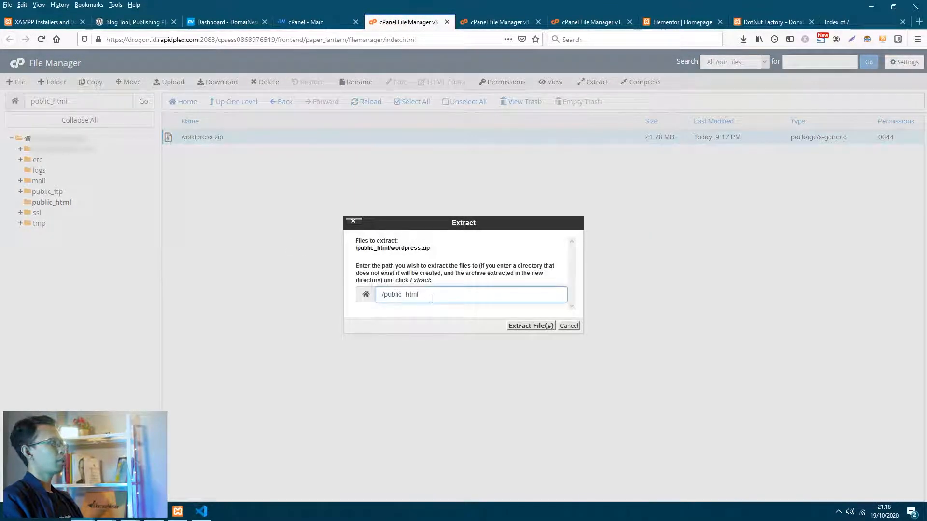
{"action": "left_click", "coordinate": [528, 327]}
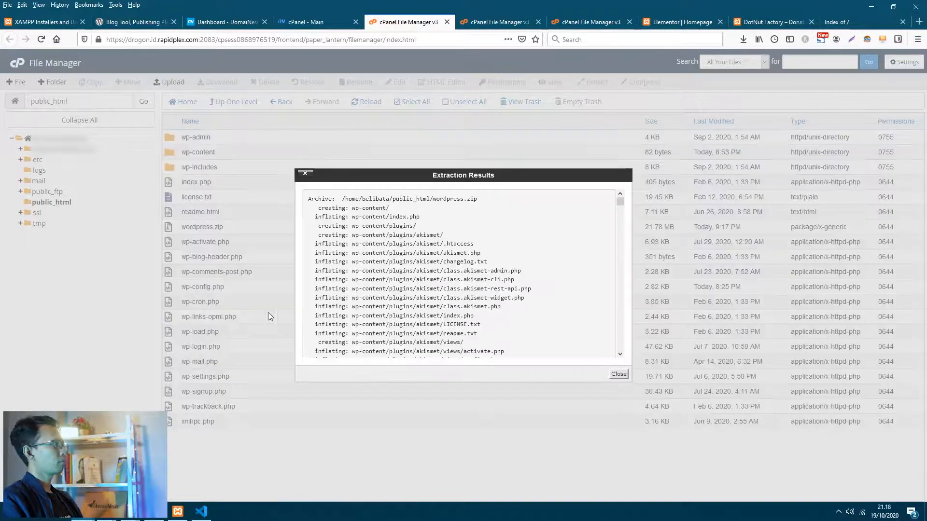
{"action": "scroll", "coordinate": [459, 273], "scroll_direction": "down", "scroll_amount": 8}
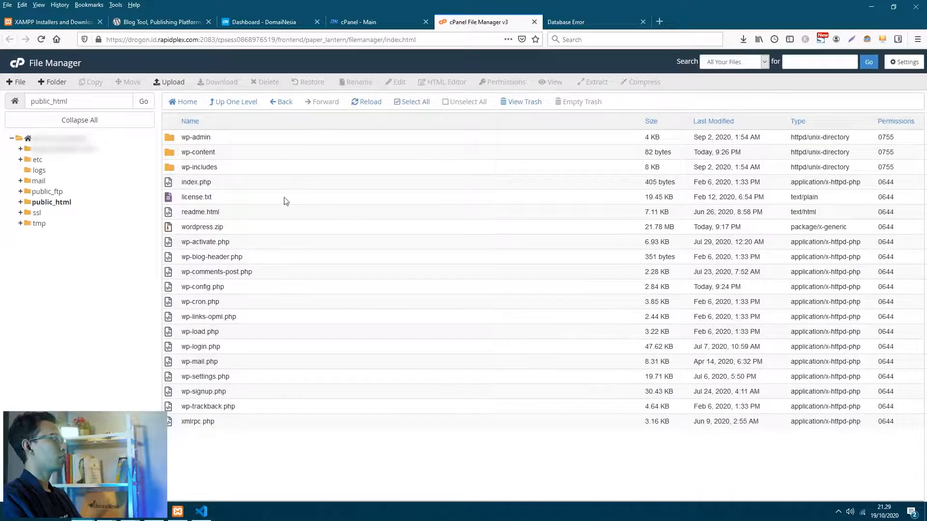
{"action": "left_click", "coordinate": [269, 347]}
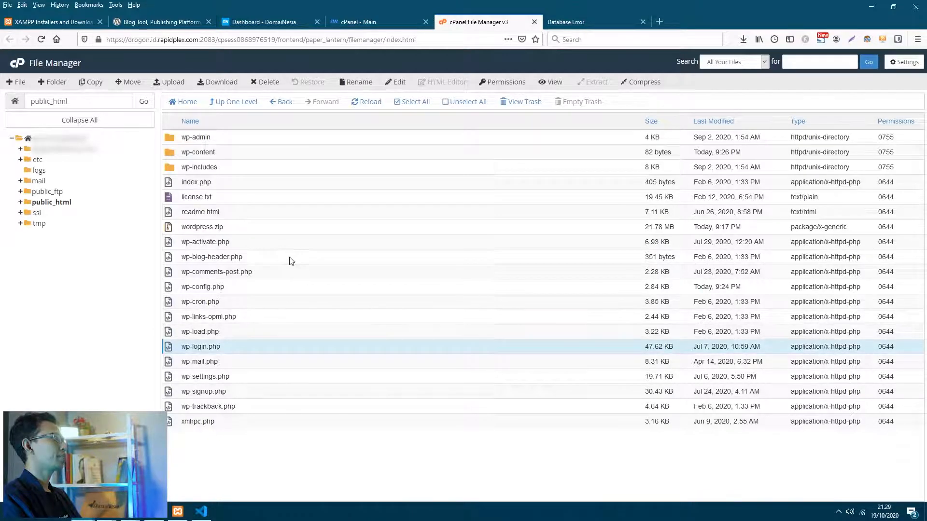
{"action": "left_click", "coordinate": [261, 244]}
{"action": "left_click", "coordinate": [279, 214]}
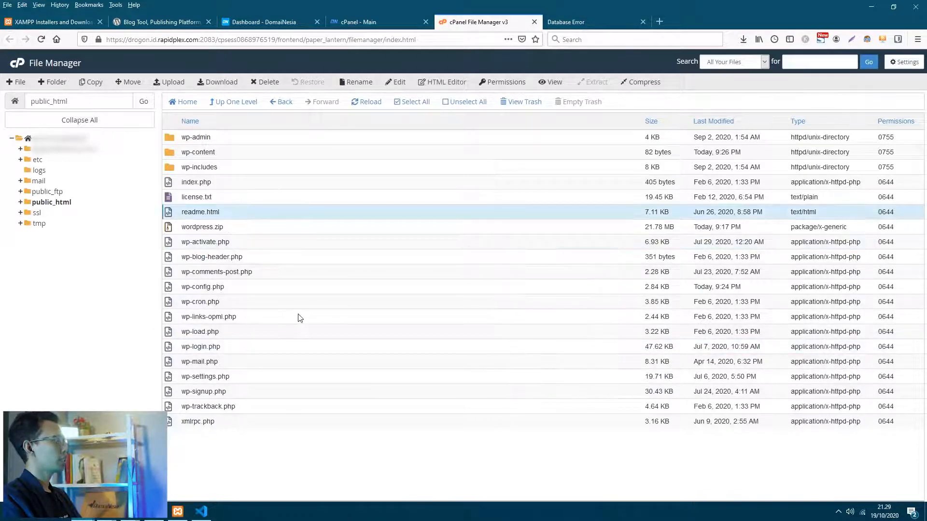
{"action": "left_click", "coordinate": [300, 317]}
{"action": "left_click", "coordinate": [588, 24]}
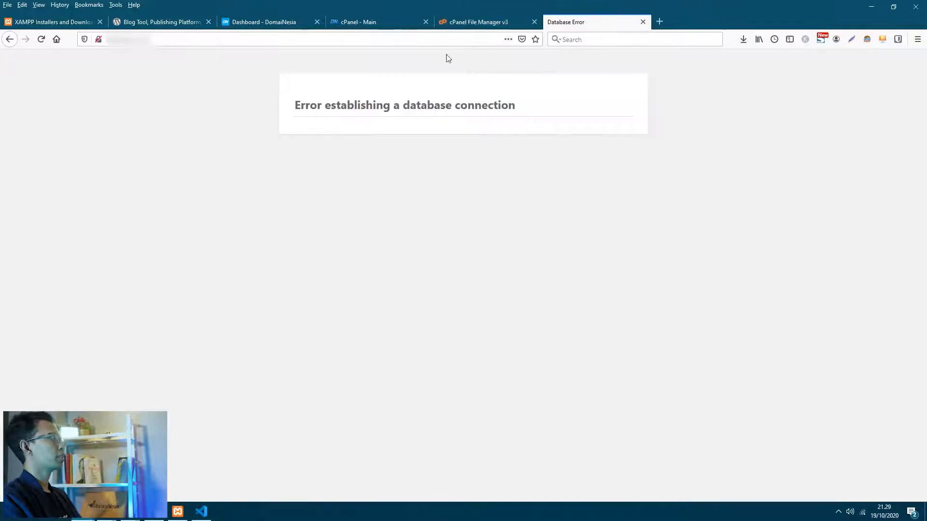
{"action": "left_click", "coordinate": [41, 39]}
{"action": "left_click_drag", "start_coordinate": [290, 106], "coordinate": [631, 110]}
{"action": "left_click", "coordinate": [508, 149]}
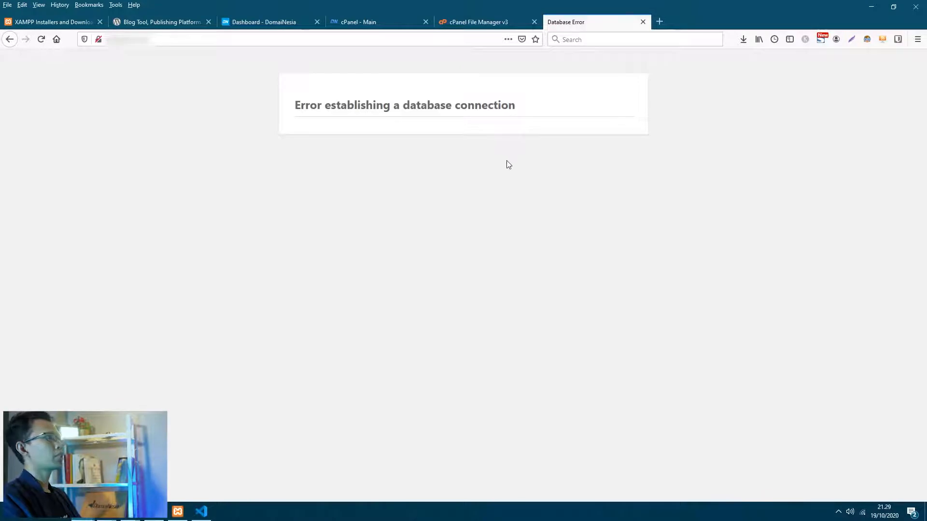
{"action": "left_click", "coordinate": [480, 25]}
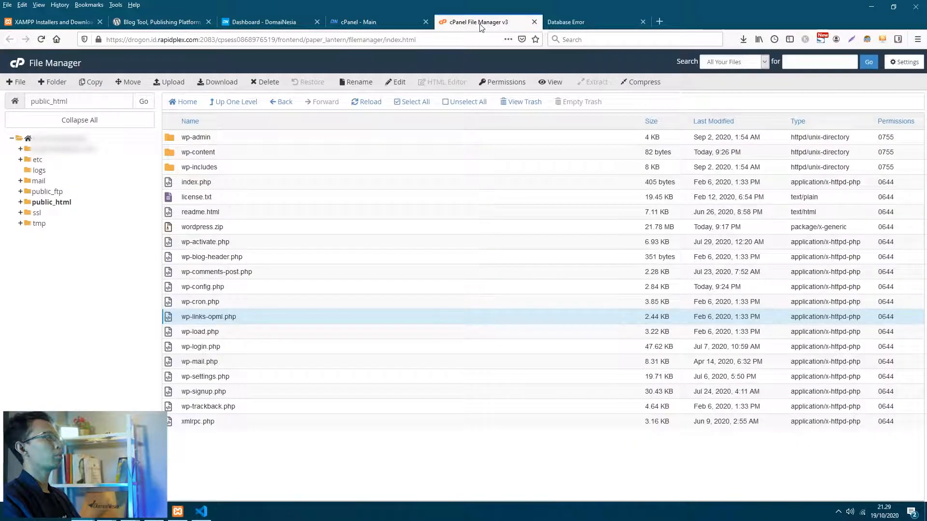
- From the cPanel home, start the MySQL Database Wizard and create the belibata_db database
{"action": "left_click", "coordinate": [381, 25]}
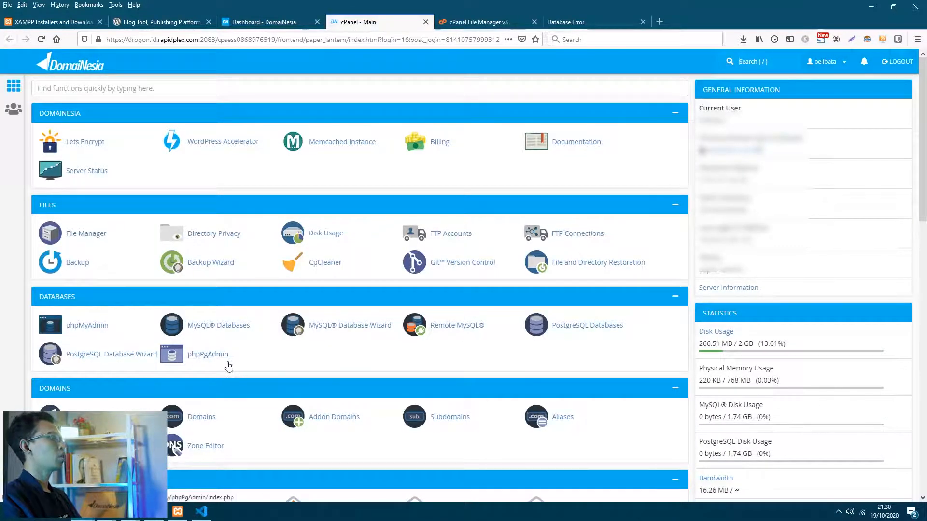
{"action": "left_click", "coordinate": [336, 329]}
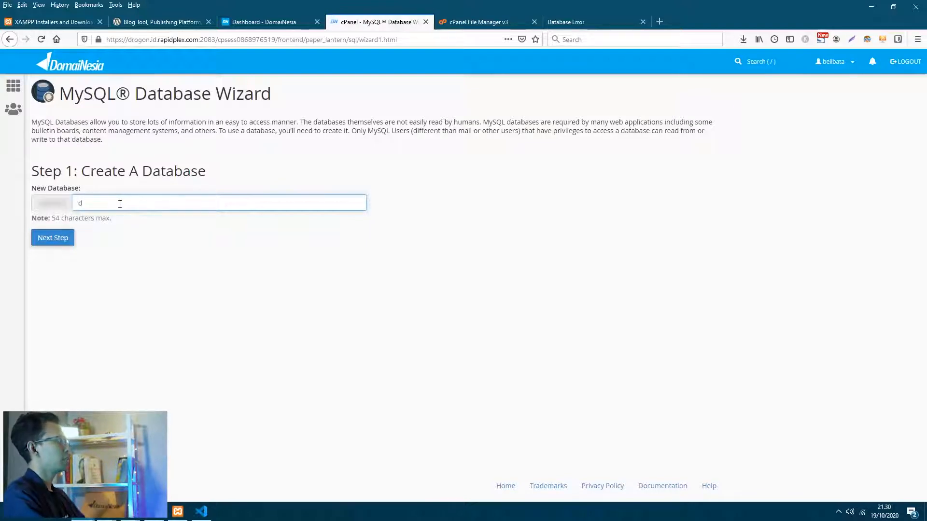
{"action": "type", "text": "b"}
{"action": "left_click", "coordinate": [57, 244]}
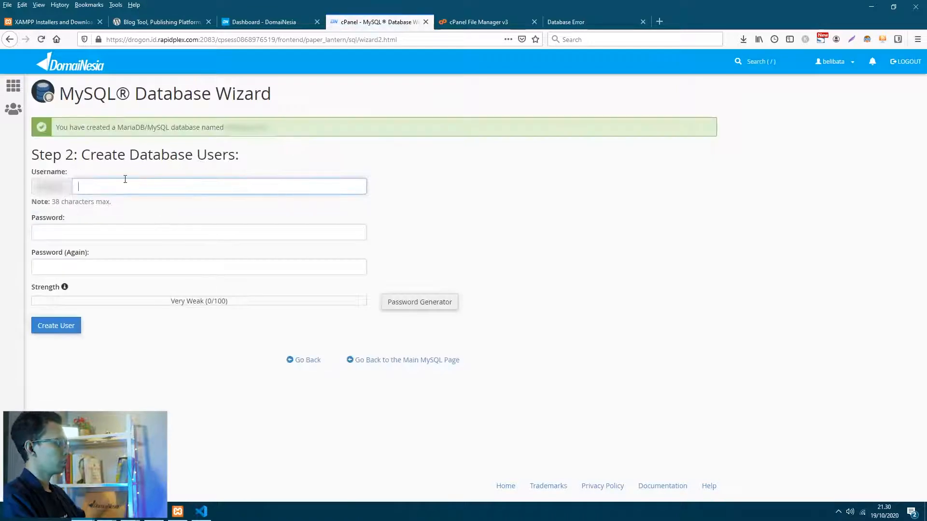
- Create the database user belibata_admin with its password
{"action": "type", "text": "admin"}
{"action": "key", "text": "Tab"}
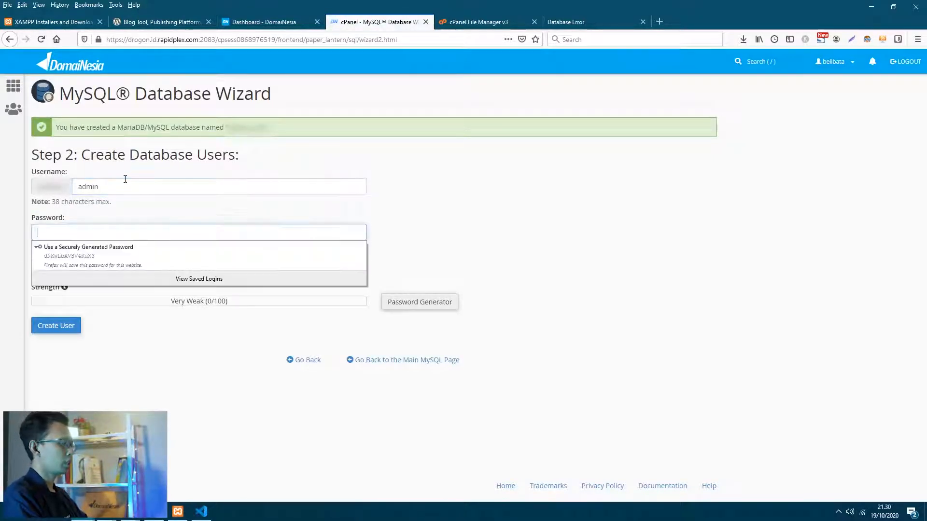
{"action": "type", "text": "a"}
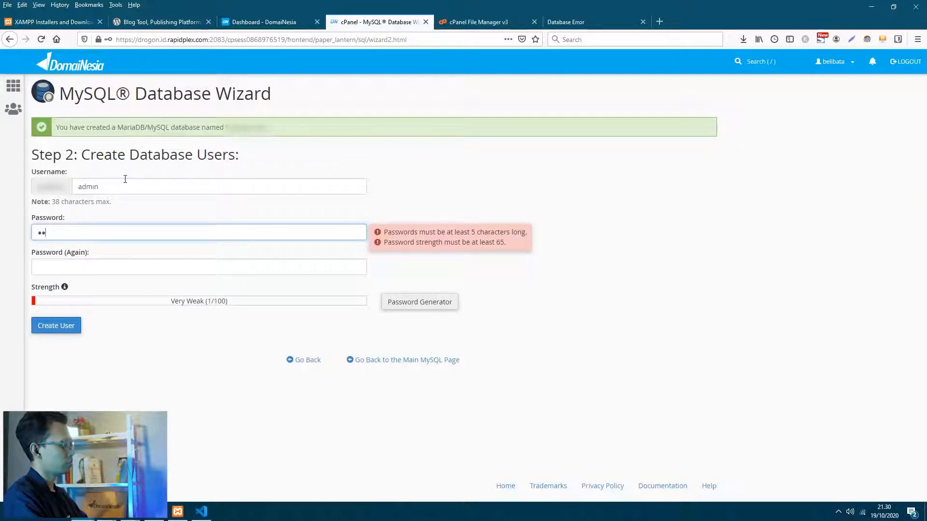
{"action": "type", "text": "•••••"}
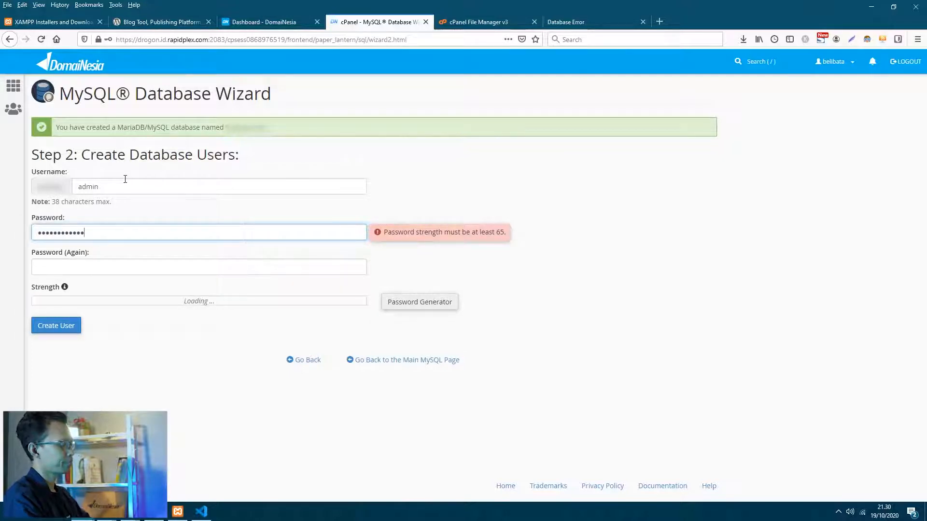
{"action": "type", "text": "•"}
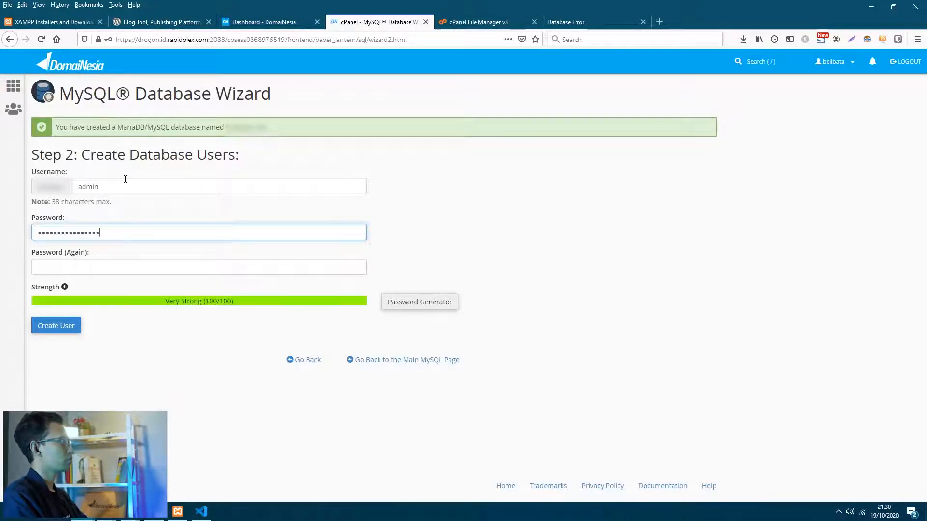
{"action": "key", "text": "Tab"}
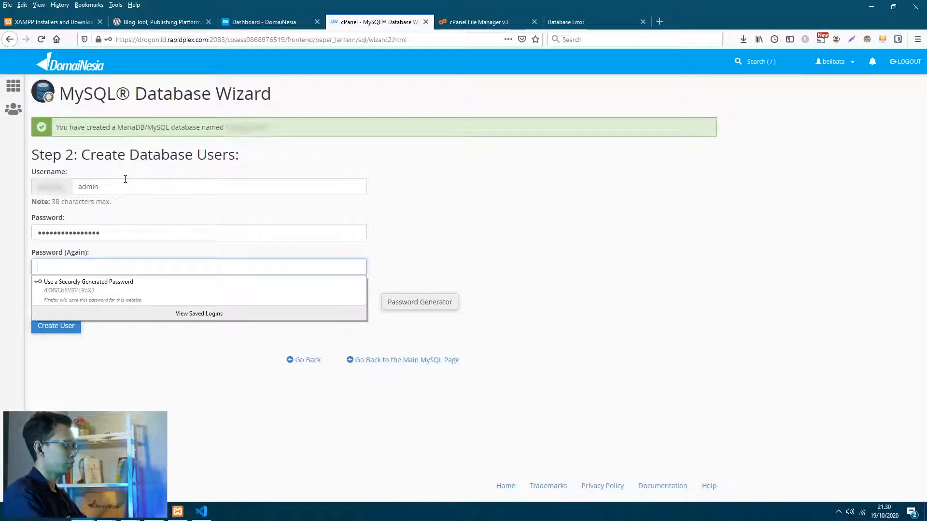
{"action": "type", "text": "•"}
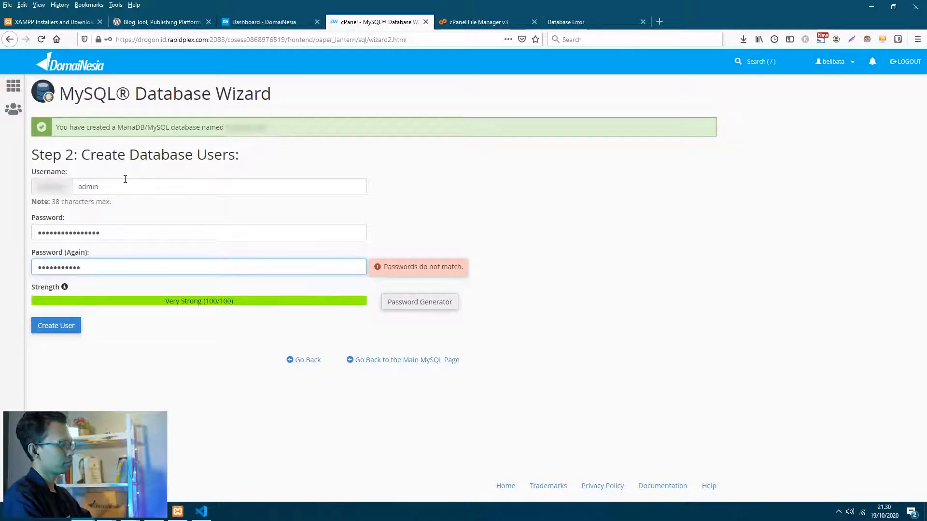
{"action": "type", "text": "•"}
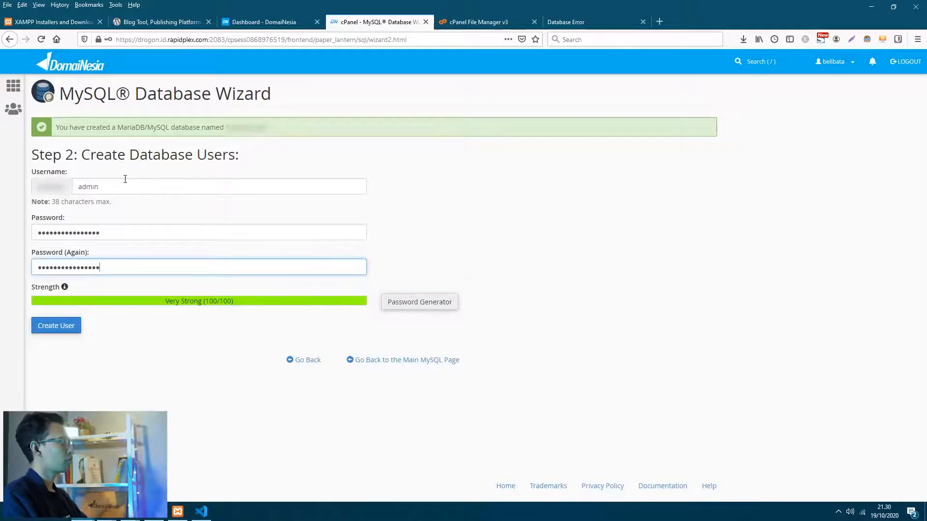
{"action": "left_click", "coordinate": [60, 326]}
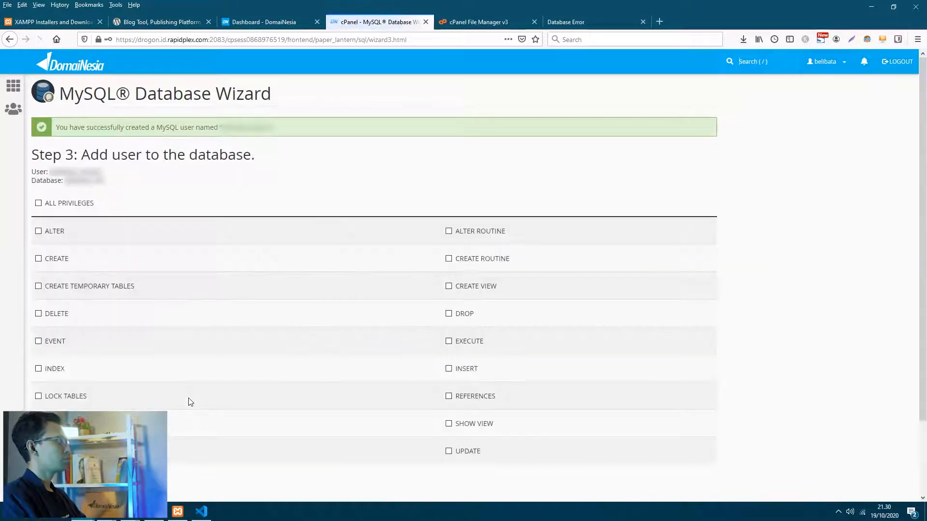
- Grant the user ALL PRIVILEGES on the database and return to the cPanel home
{"action": "left_click", "coordinate": [38, 204]}
{"action": "scroll", "coordinate": [145, 289], "scroll_direction": "down", "scroll_amount": 2}
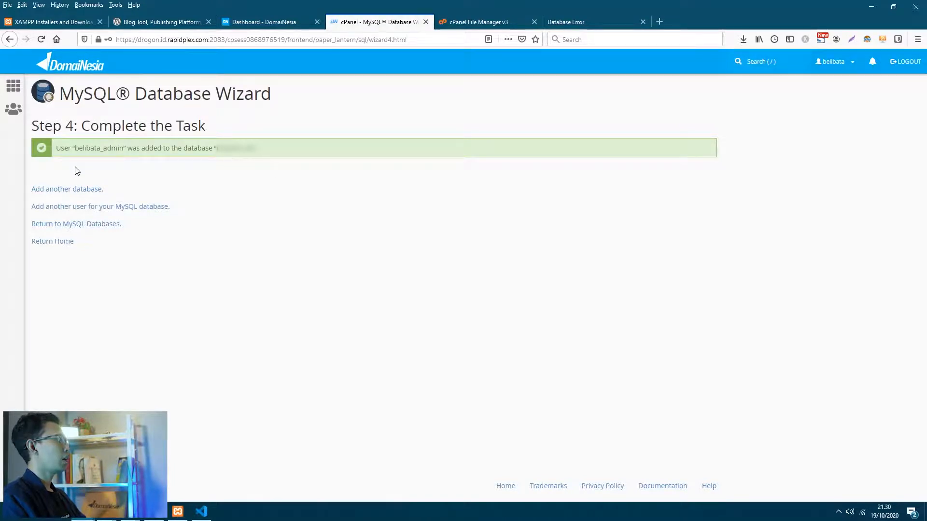
{"action": "left_click", "coordinate": [64, 242]}
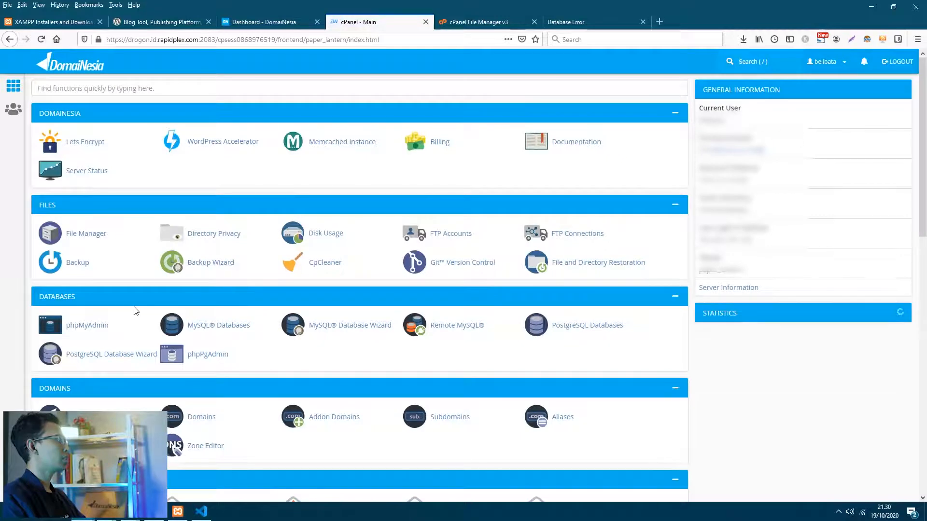
- Launch phpMyAdmin, dismiss the error notices, and open the empty belibata_db database
{"action": "left_click", "coordinate": [89, 327]}
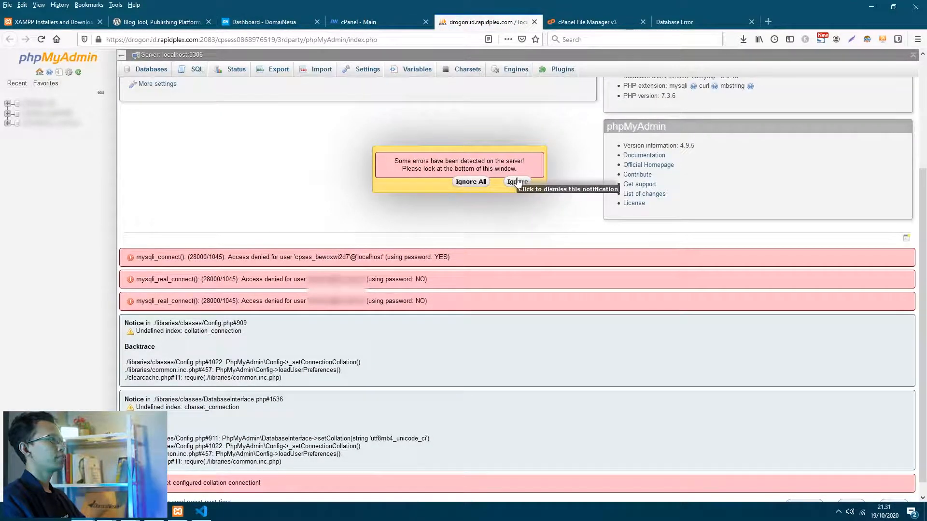
{"action": "left_click", "coordinate": [472, 185]}
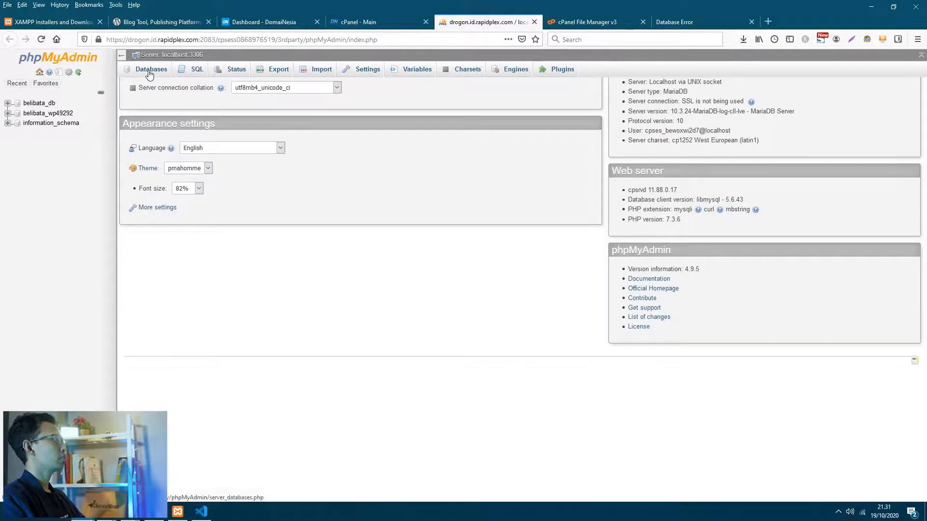
{"action": "scroll", "coordinate": [153, 72], "scroll_direction": "up", "scroll_amount": 1}
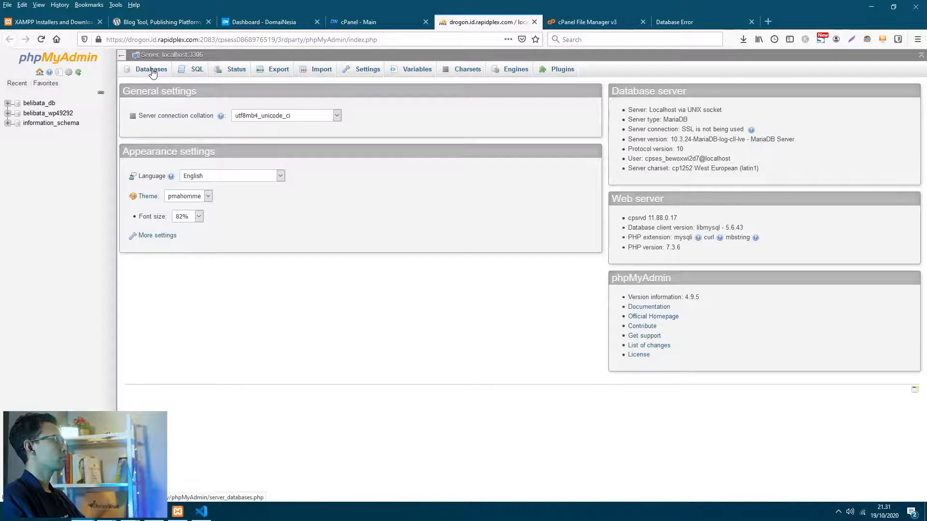
{"action": "left_click", "coordinate": [152, 72]}
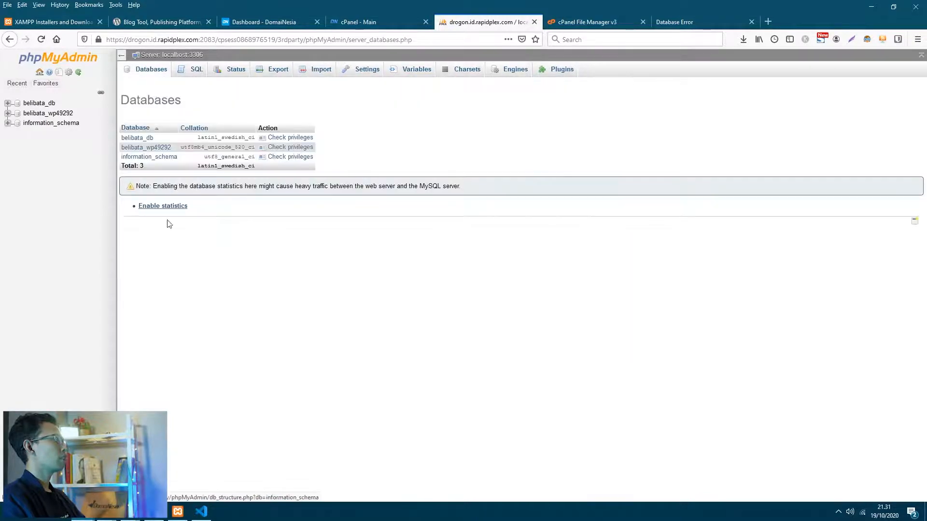
{"action": "left_click", "coordinate": [148, 141]}
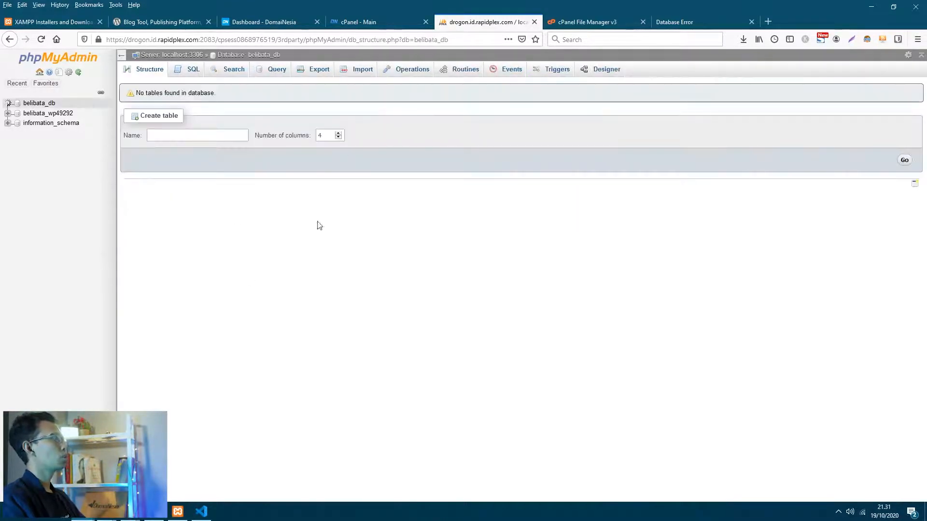
- Import websitesaya_db.sql from the Desktop into belibata_db, then reload the still-erroring live site
{"action": "left_click", "coordinate": [362, 77]}
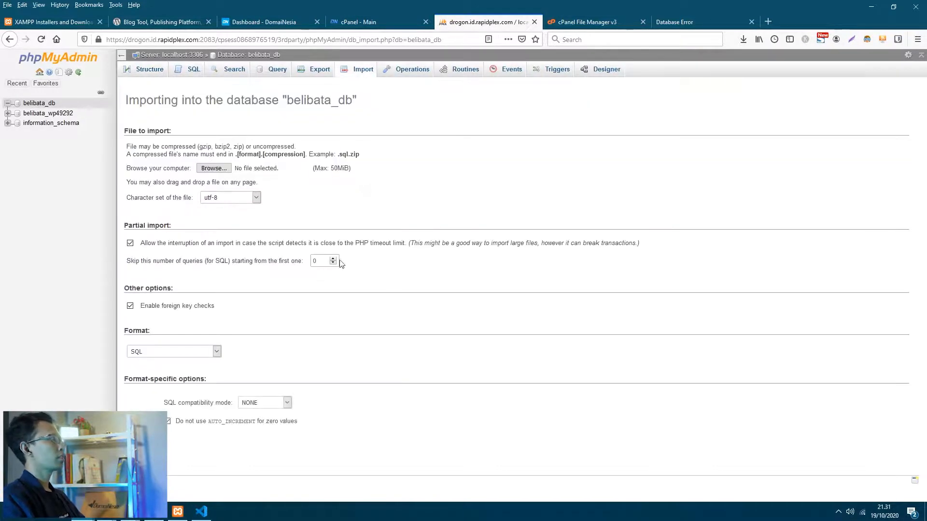
{"action": "left_click", "coordinate": [217, 168]}
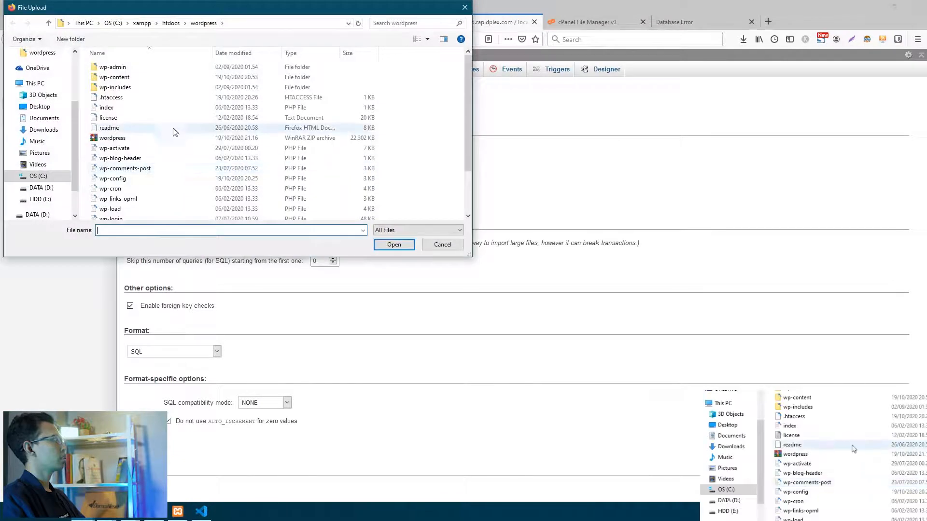
{"action": "scroll", "coordinate": [43, 96], "scroll_direction": "up", "scroll_amount": 2}
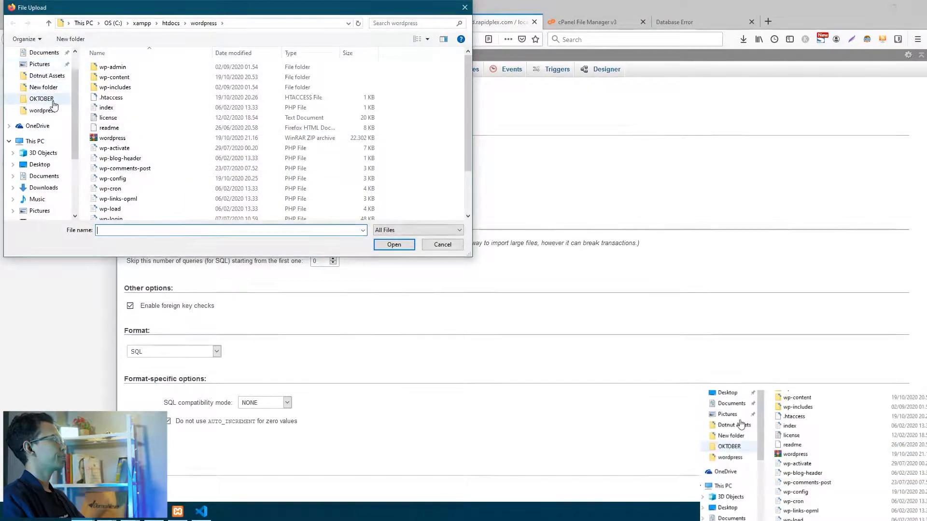
{"action": "scroll", "coordinate": [44, 73], "scroll_direction": "up", "scroll_amount": 1}
{"action": "left_click", "coordinate": [40, 71]}
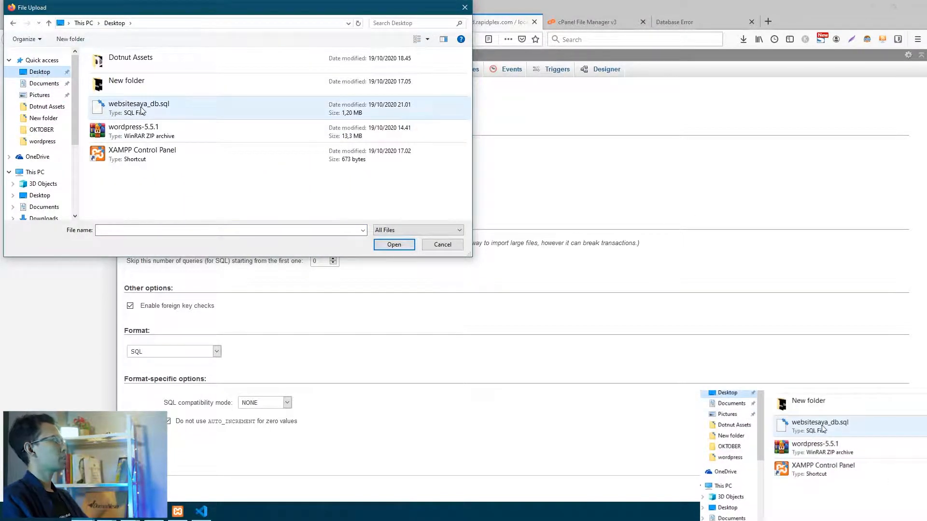
{"action": "double_click", "coordinate": [141, 111]}
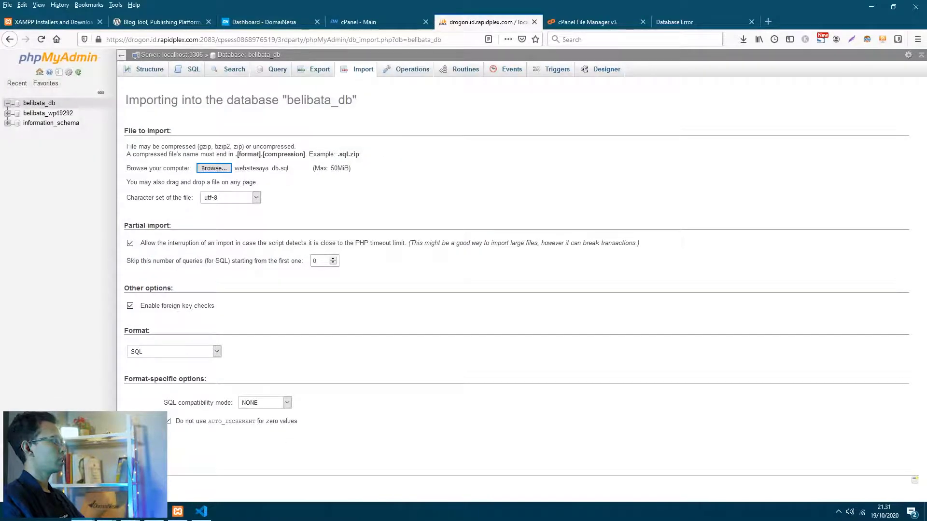
{"action": "left_click", "coordinate": [137, 453]}
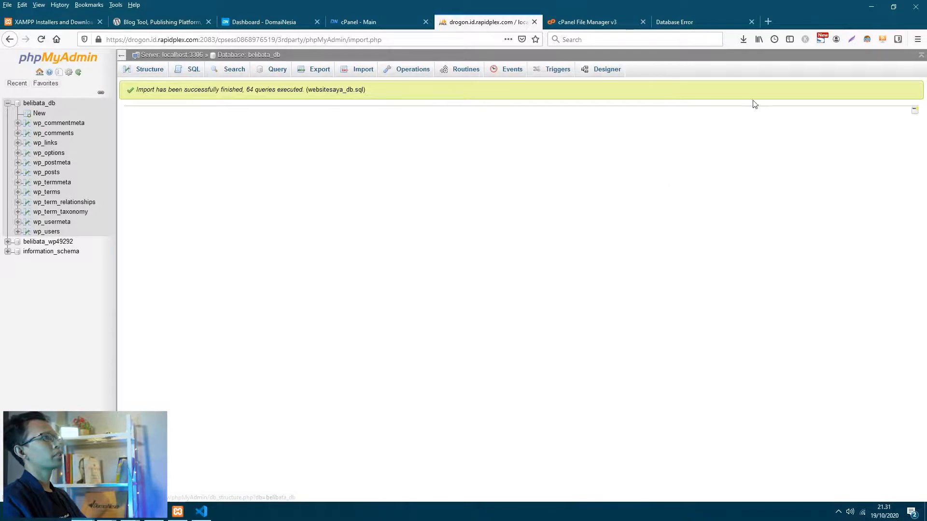
{"action": "left_click", "coordinate": [679, 22]}
{"action": "left_click", "coordinate": [41, 39]}
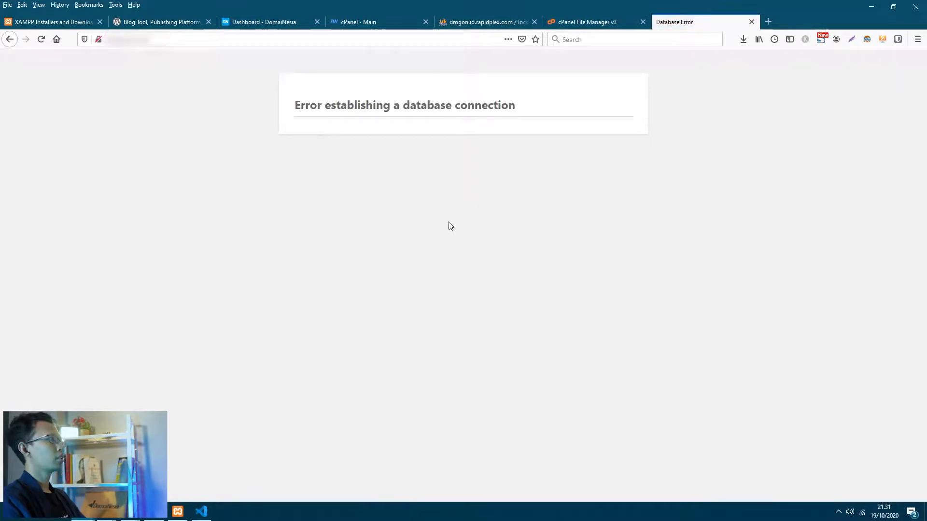
- Open public_html's wp-config.php in the cPanel code editor
{"action": "left_click", "coordinate": [372, 29]}
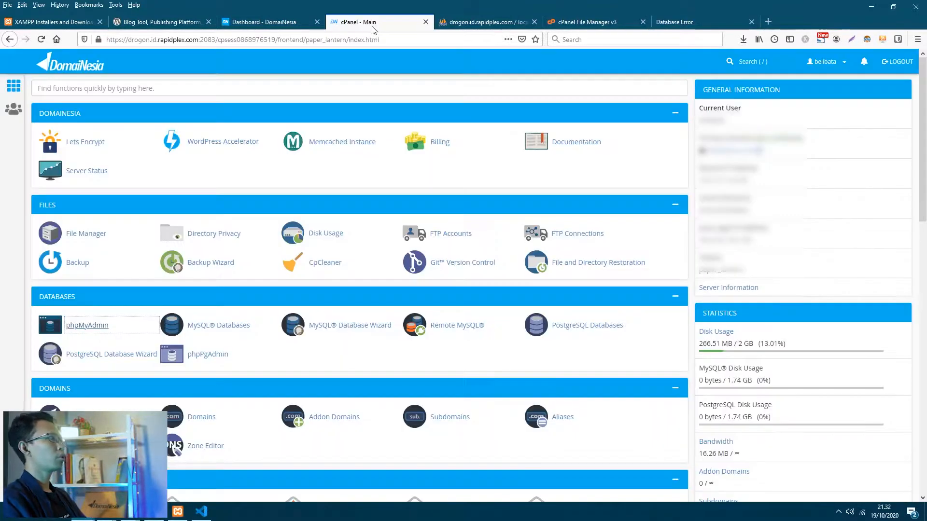
{"action": "left_click", "coordinate": [480, 24]}
{"action": "left_click", "coordinate": [583, 22]}
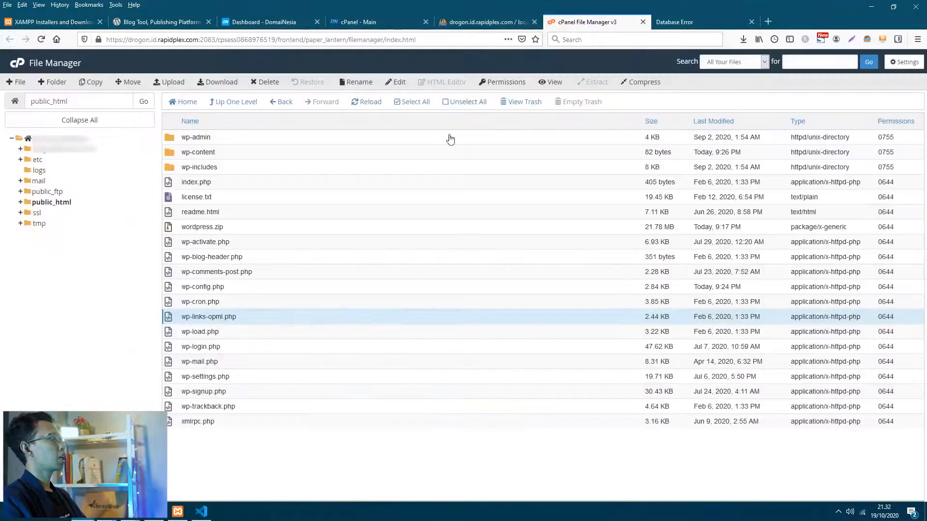
{"action": "left_click", "coordinate": [251, 288]}
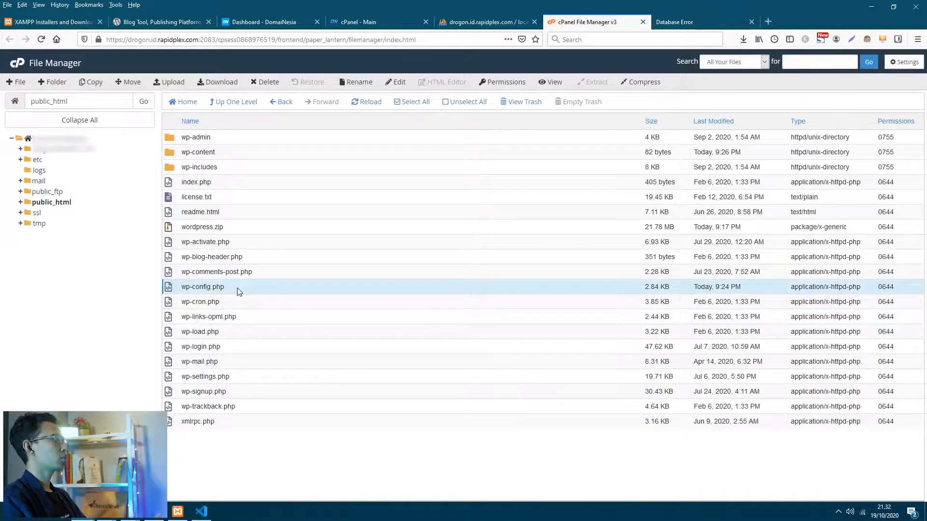
{"action": "right_click", "coordinate": [238, 290]}
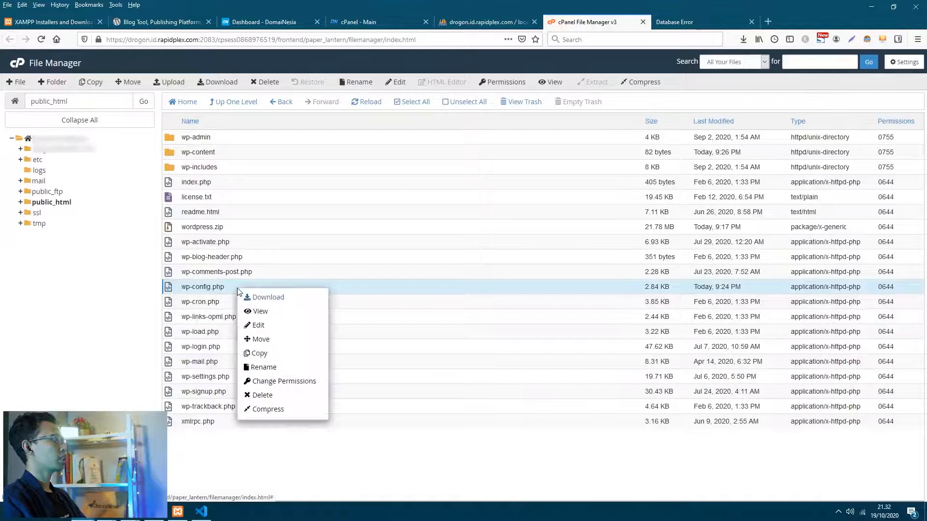
{"action": "left_click", "coordinate": [270, 325]}
{"action": "left_click", "coordinate": [547, 349]}
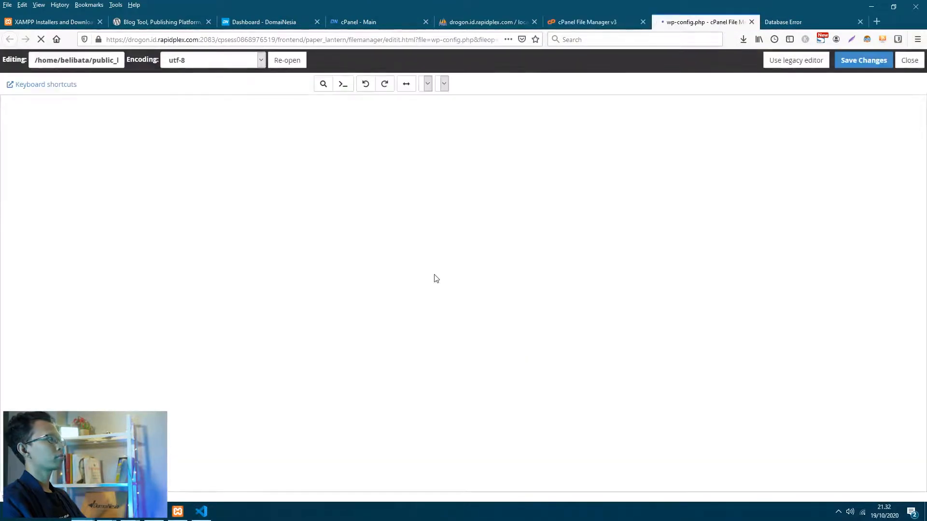
- Change DB_USER to belibata_admin, save wp-config.php, and reload the live site
{"action": "left_click_drag", "start_coordinate": [131, 260], "coordinate": [95, 259]}
{"action": "double_click", "coordinate": [128, 280]}
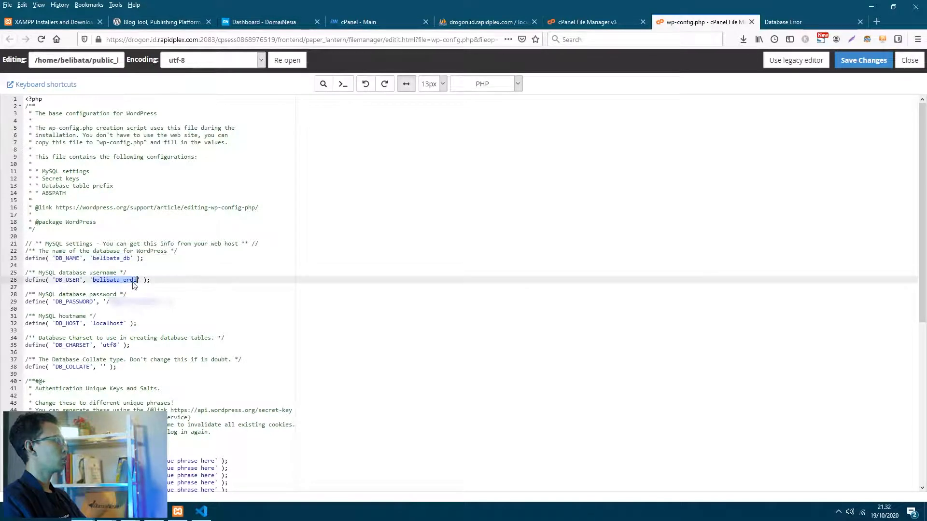
{"action": "left_click", "coordinate": [138, 281]}
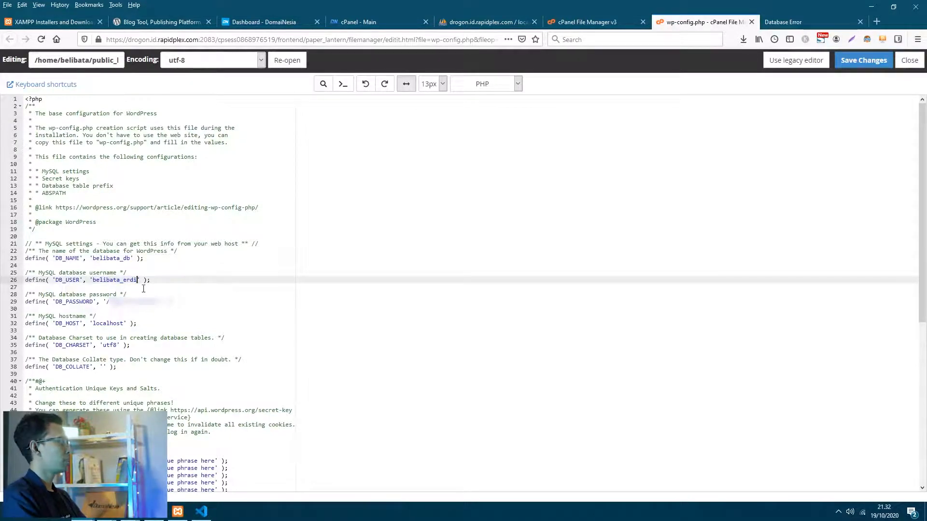
{"action": "key", "text": "BackSpace"}
{"action": "type", "text": "admin"}
{"action": "left_click_drag", "start_coordinate": [158, 301], "coordinate": [106, 304]}
{"action": "left_click", "coordinate": [125, 323]}
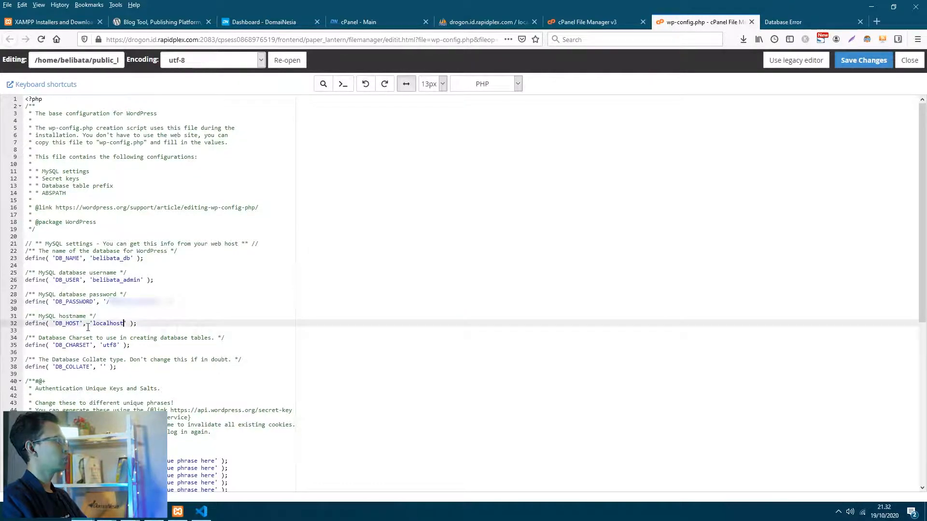
{"action": "left_click", "coordinate": [854, 60]}
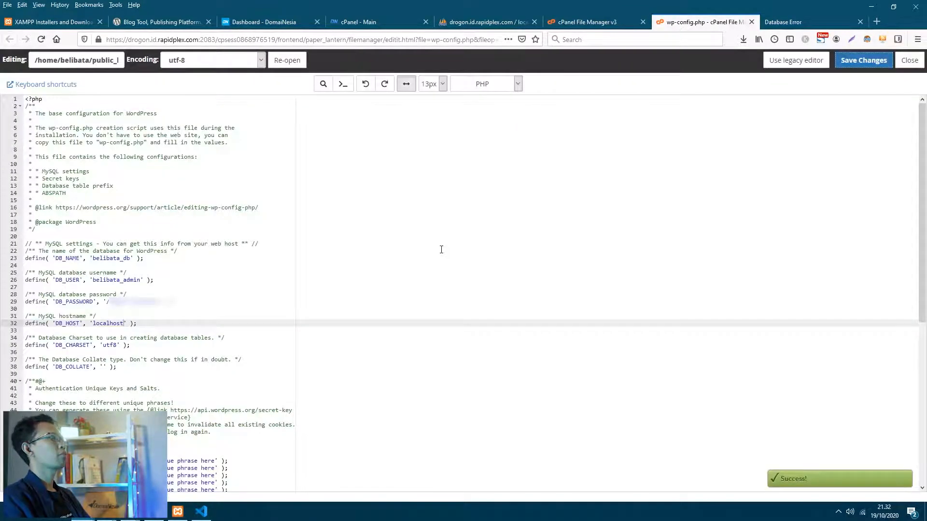
{"action": "left_click", "coordinate": [796, 22]}
{"action": "left_click", "coordinate": [41, 39]}
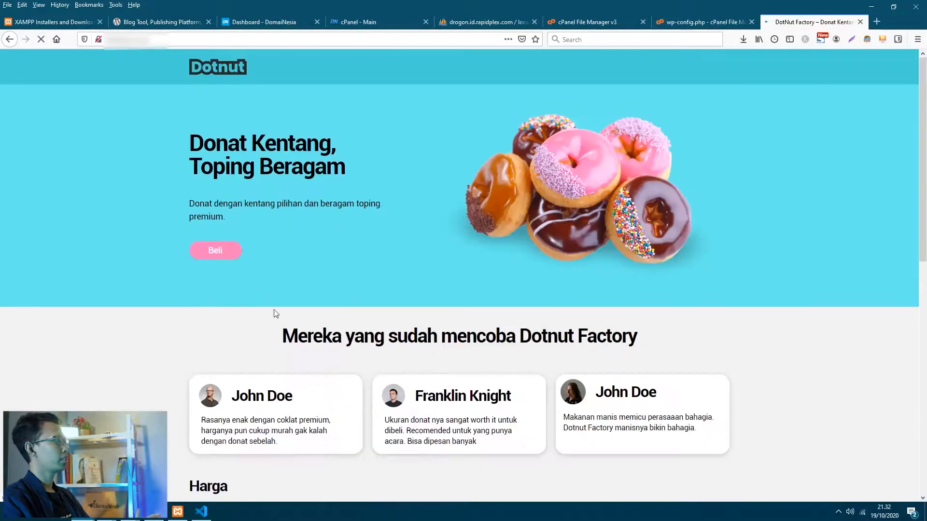
- Scroll through the DotNut Factory homepage, then append '/id' to the site address
{"action": "scroll", "coordinate": [375, 317], "scroll_direction": "down", "scroll_amount": 10}
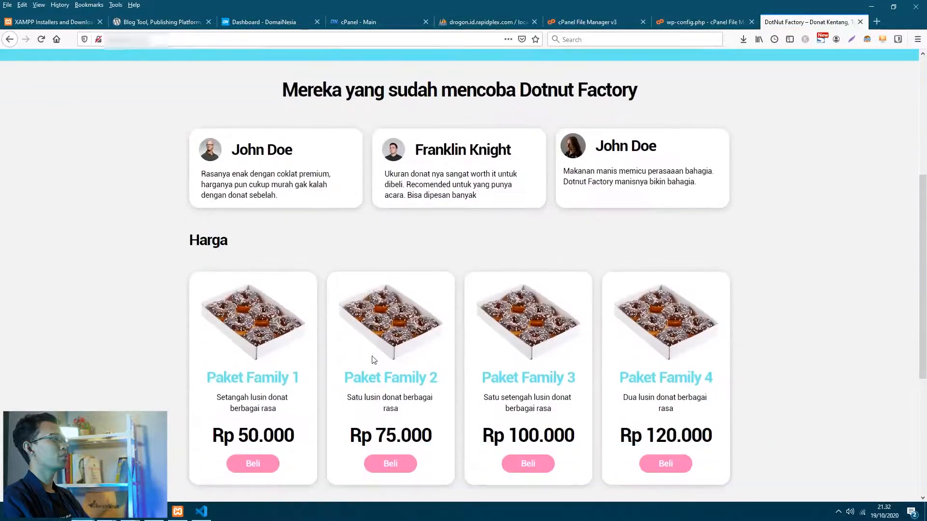
{"action": "scroll", "coordinate": [571, 449], "scroll_direction": "up", "scroll_amount": 10}
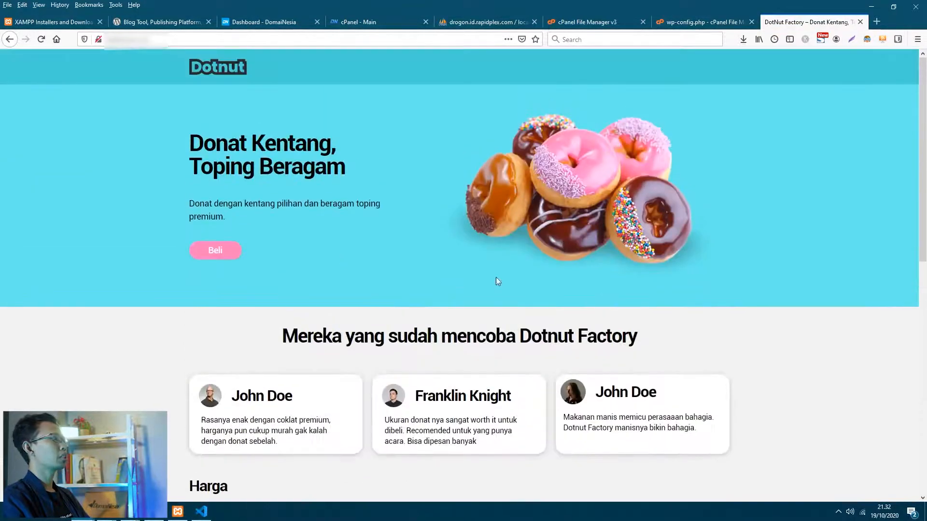
{"action": "left_click", "coordinate": [268, 40]}
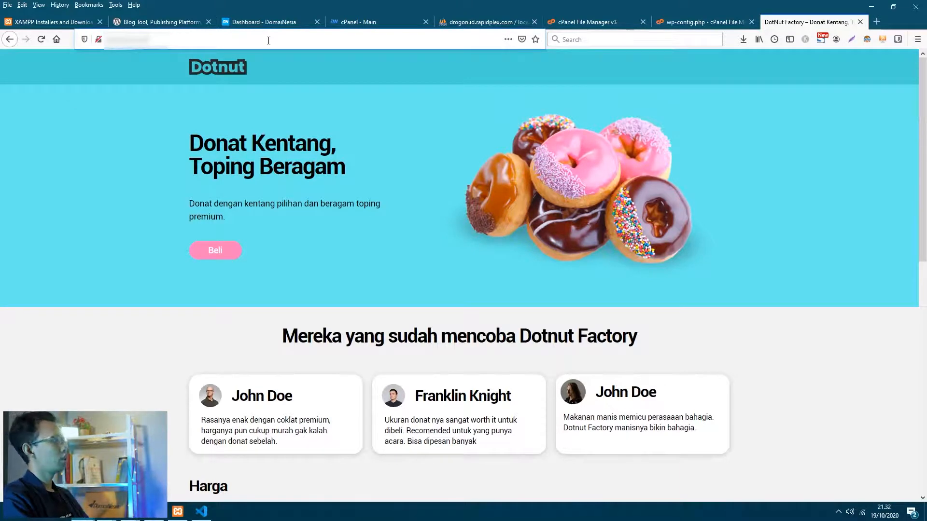
{"action": "type", "text": "/"}
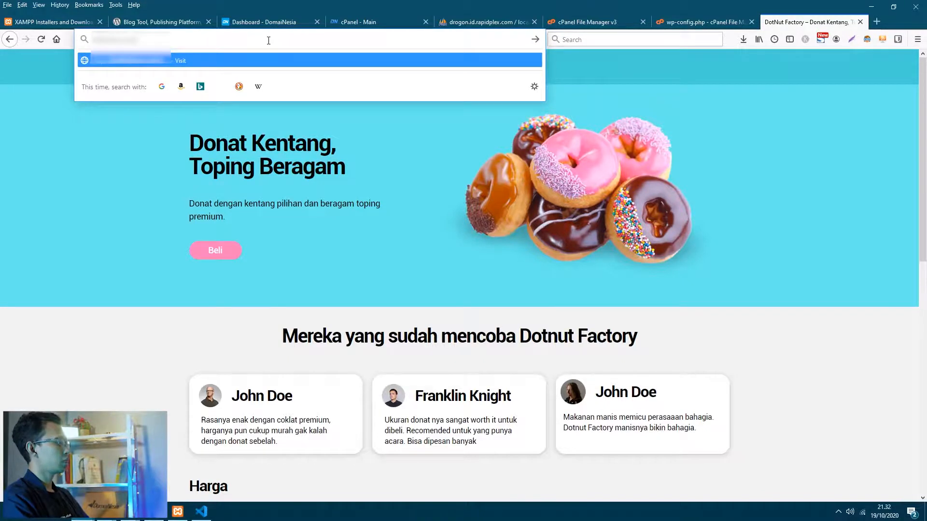
{"action": "type", "text": "id"}
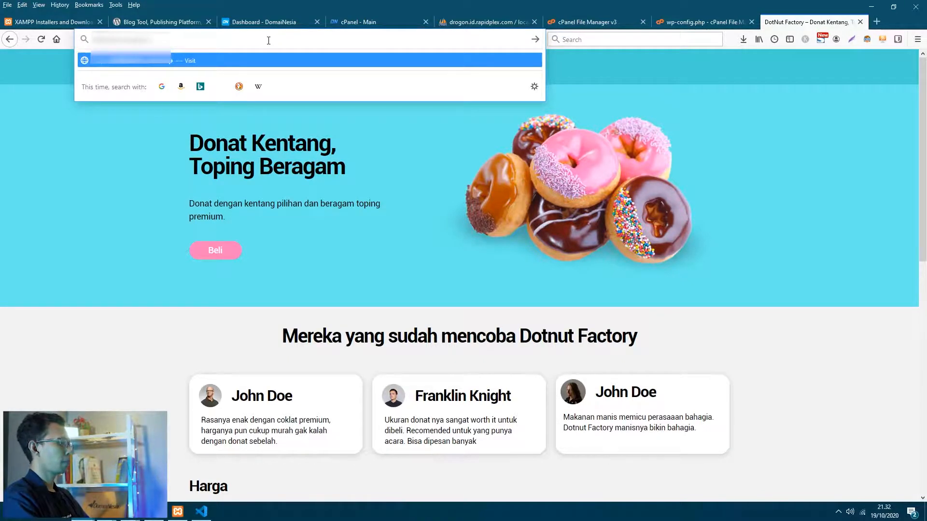
- Log in to the WordPress admin and open Homepage with Elementor from the Pages list
{"action": "key", "text": "Return"}
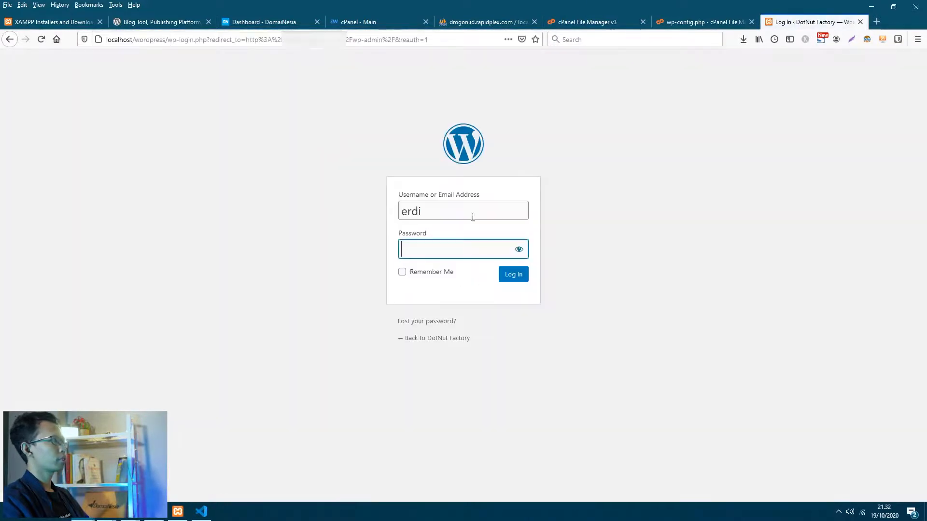
{"action": "type", "text": "******"}
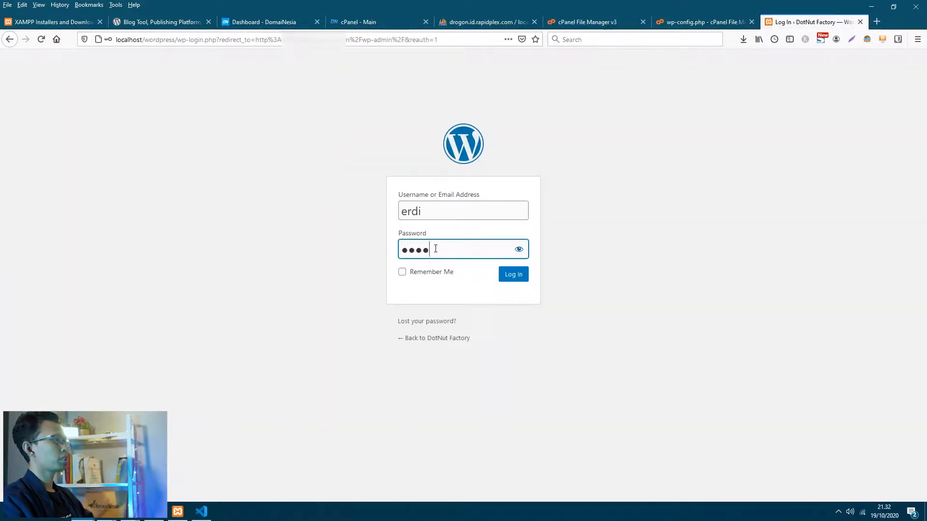
{"action": "left_click", "coordinate": [513, 274]}
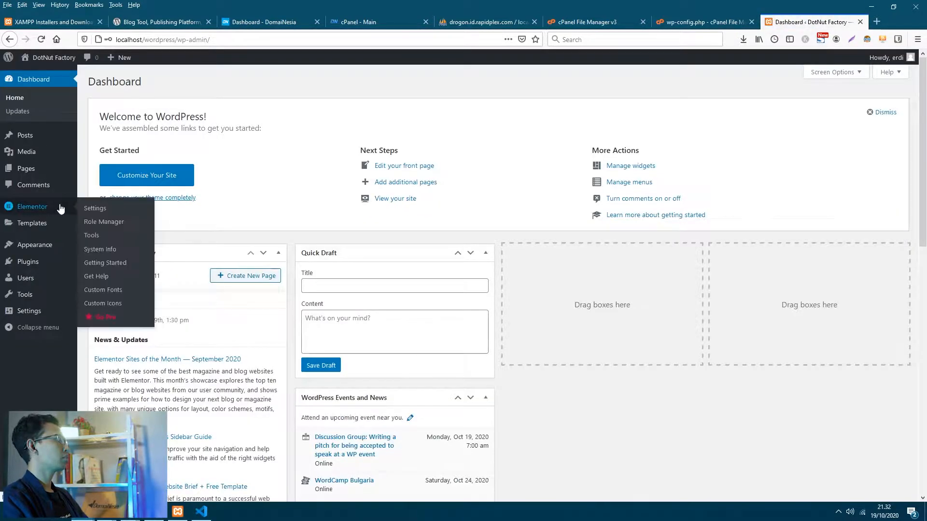
{"action": "left_click", "coordinate": [51, 170]}
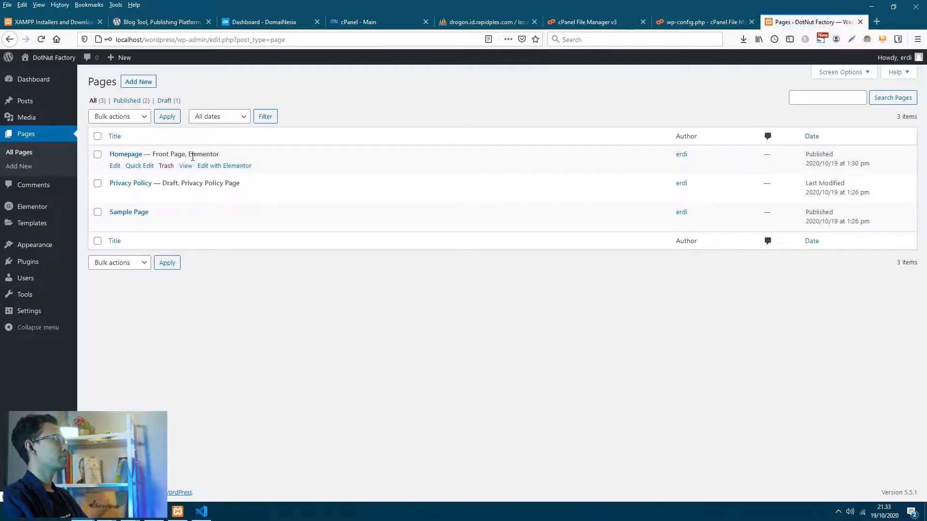
{"action": "left_click", "coordinate": [225, 167]}
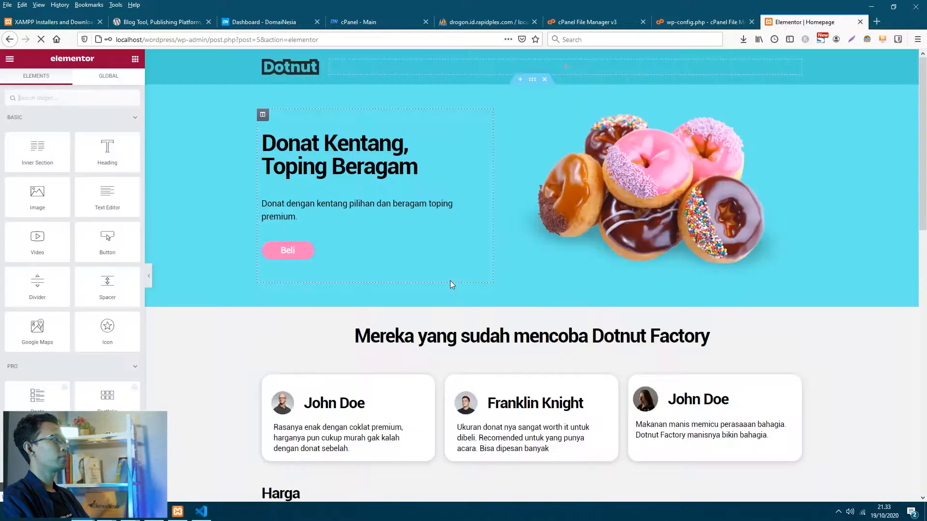
{"action": "scroll", "coordinate": [497, 317], "scroll_direction": "down", "scroll_amount": 5}
{"action": "scroll", "coordinate": [496, 317], "scroll_direction": "up", "scroll_amount": 5}
- Load the live domain in a private tab and scroll down to the Lokasi Toko map and footer
{"action": "left_click", "coordinate": [877, 22]}
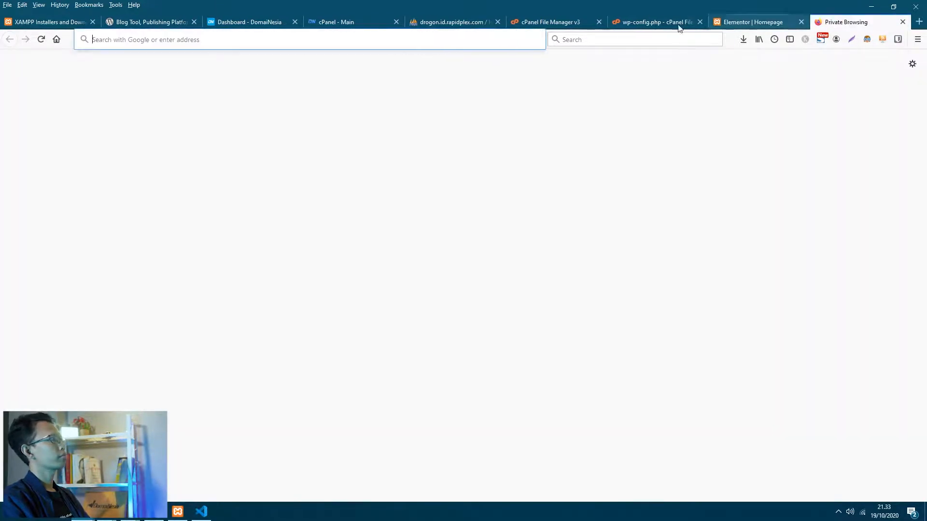
{"action": "type", "text": "be"}
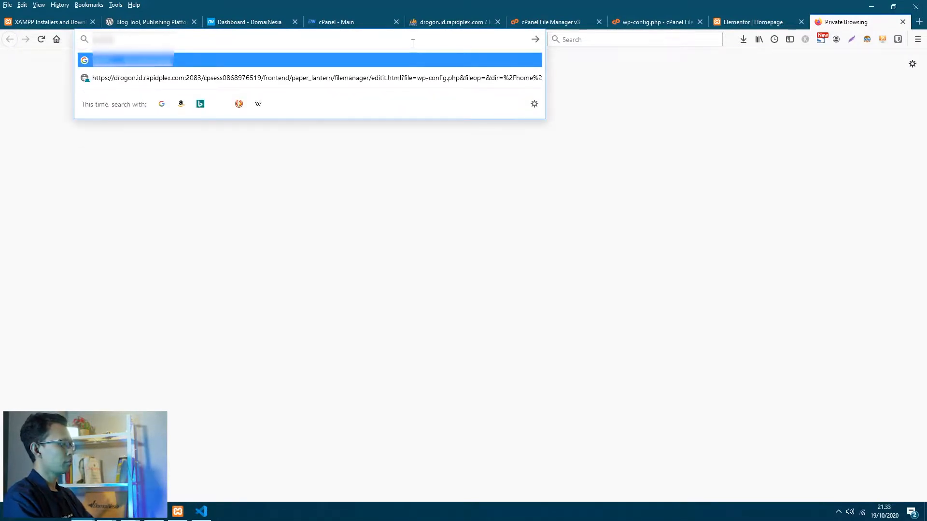
{"action": "key", "text": "Return"}
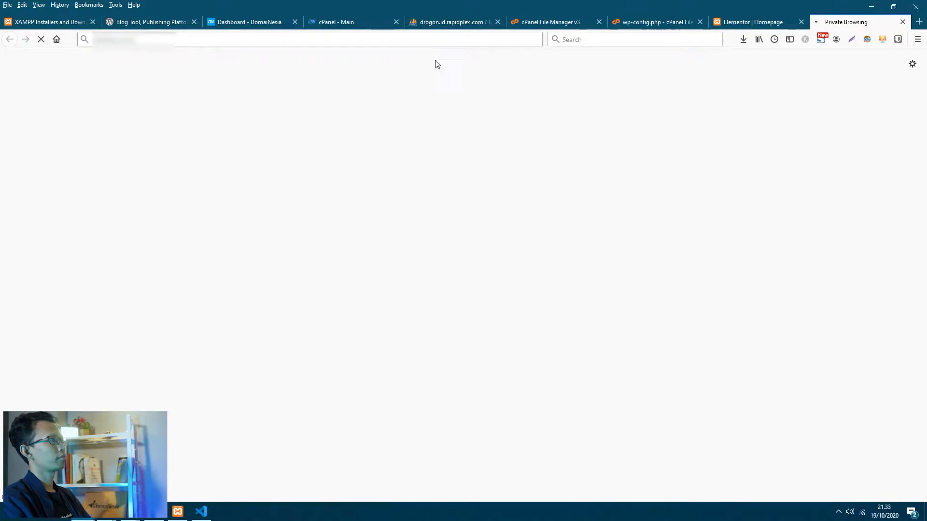
{"action": "scroll", "coordinate": [482, 224], "scroll_direction": "down", "scroll_amount": 5}
{"action": "scroll", "coordinate": [483, 225], "scroll_direction": "up", "scroll_amount": 5}
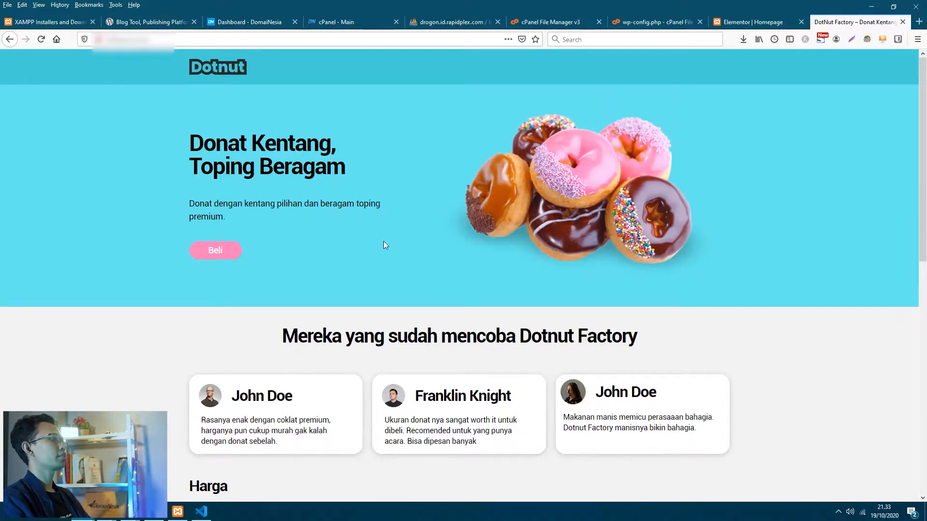
{"action": "scroll", "coordinate": [506, 264], "scroll_direction": "down", "scroll_amount": 5}
{"action": "scroll", "coordinate": [460, 280], "scroll_direction": "down", "scroll_amount": 5}
{"action": "scroll", "coordinate": [462, 281], "scroll_direction": "up", "scroll_amount": 2}
{"action": "scroll", "coordinate": [462, 280], "scroll_direction": "down", "scroll_amount": 2}
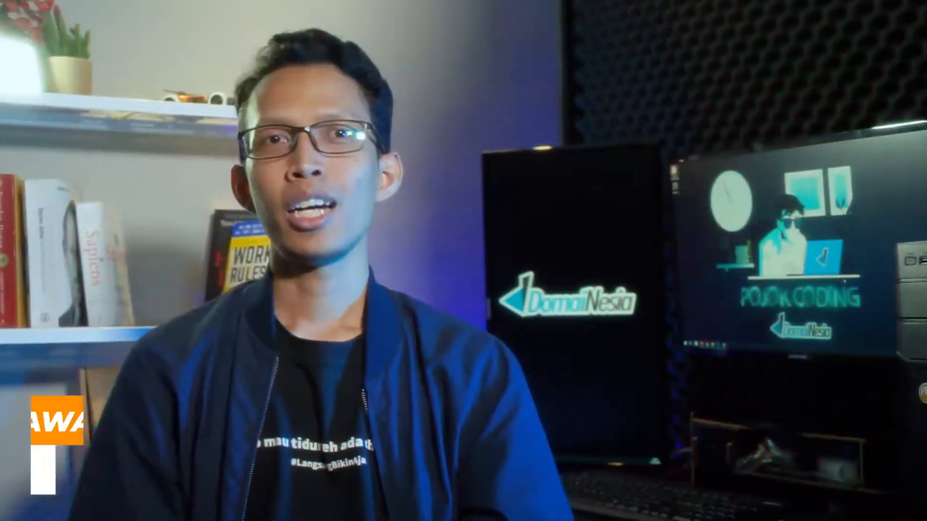